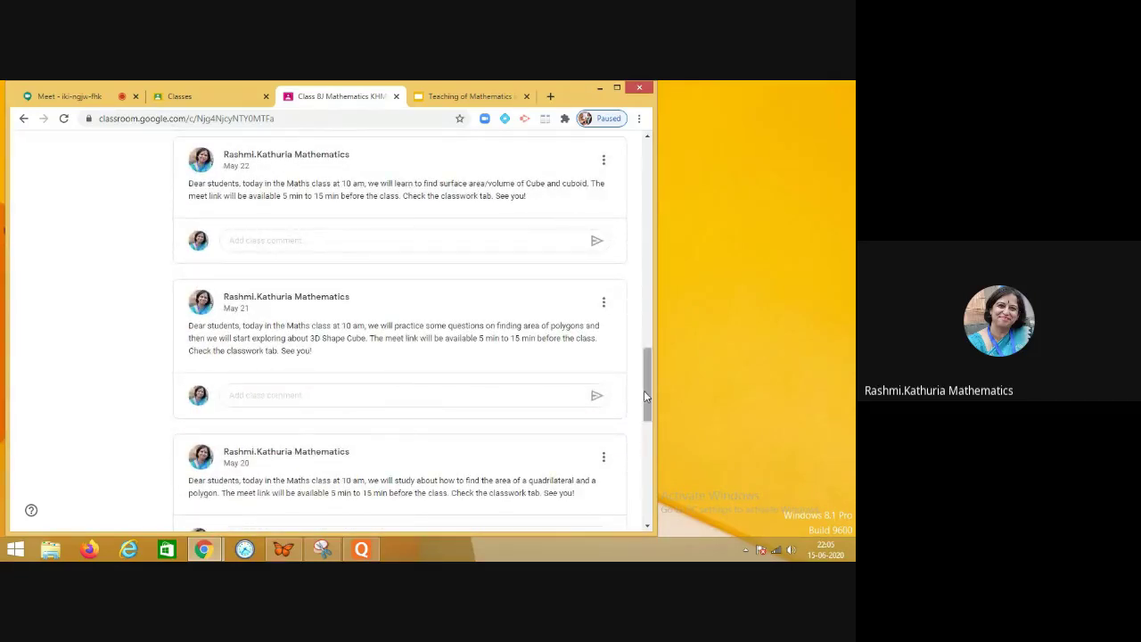
- Scroll up to the Class 8J Mathematics header and open its class settings
scroll(647, 389, "up", 1)
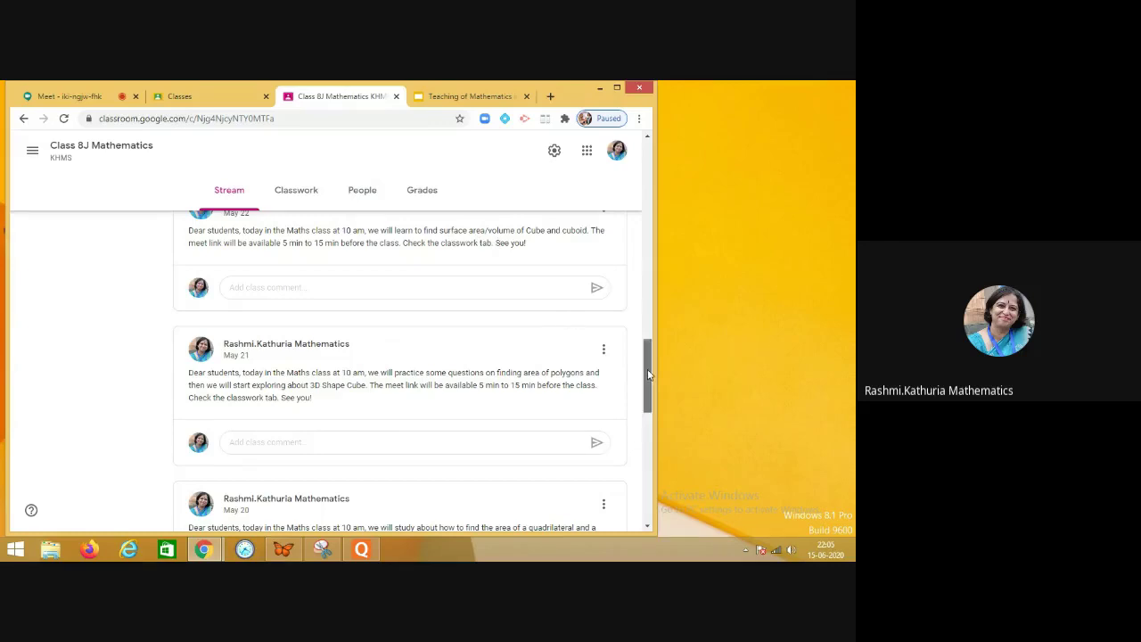
scroll(648, 405, "up", 1)
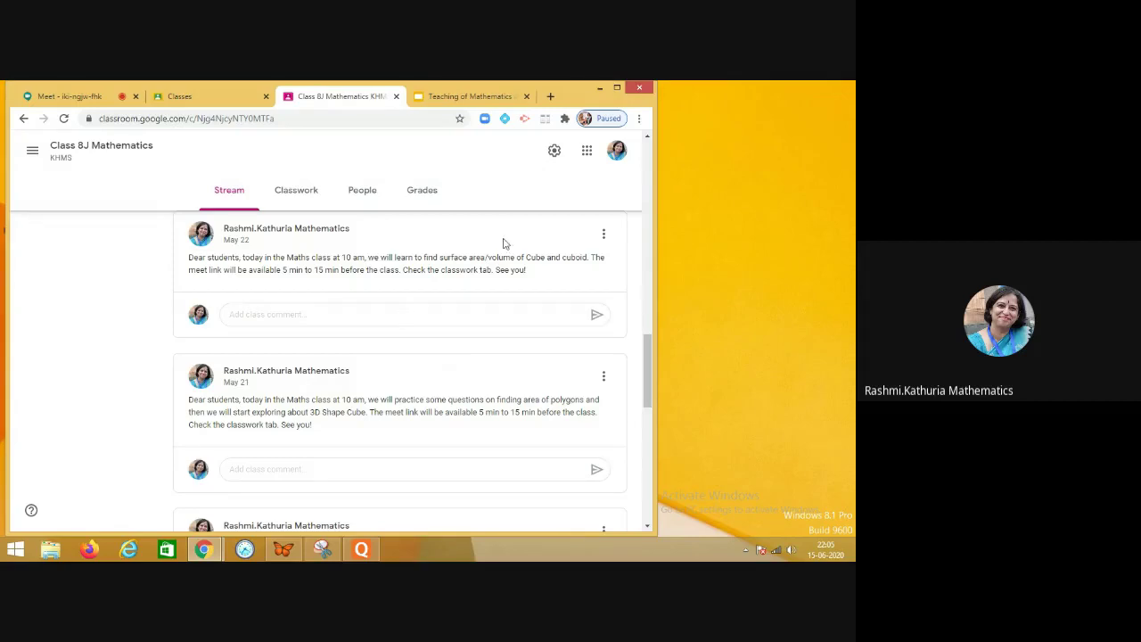
left_click(553, 152)
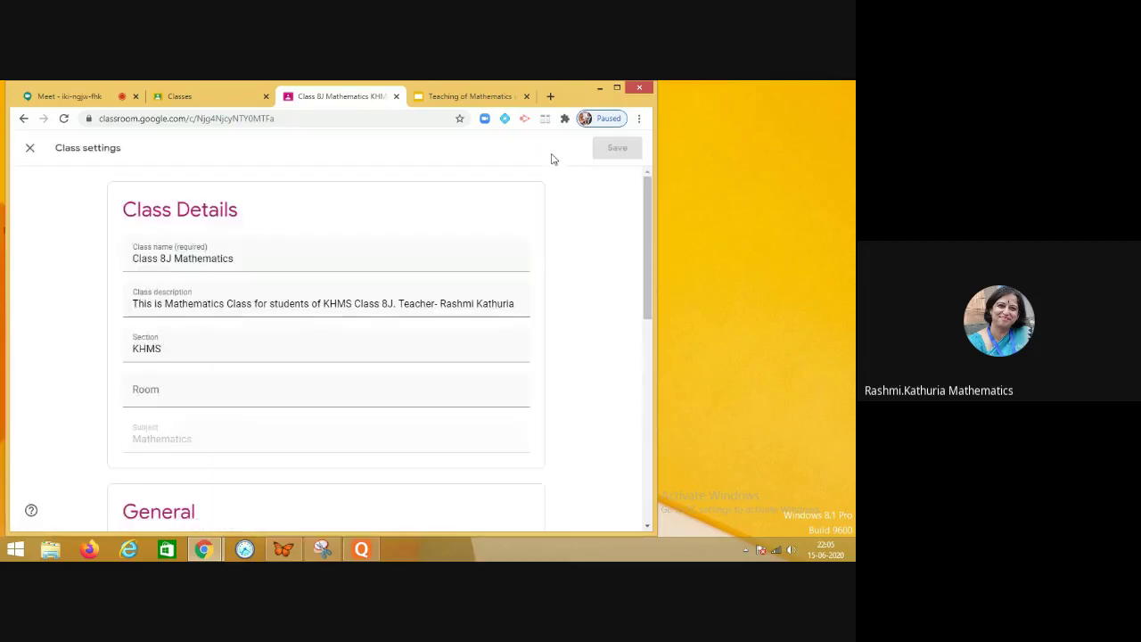
left_click_drag(644, 218, 656, 346)
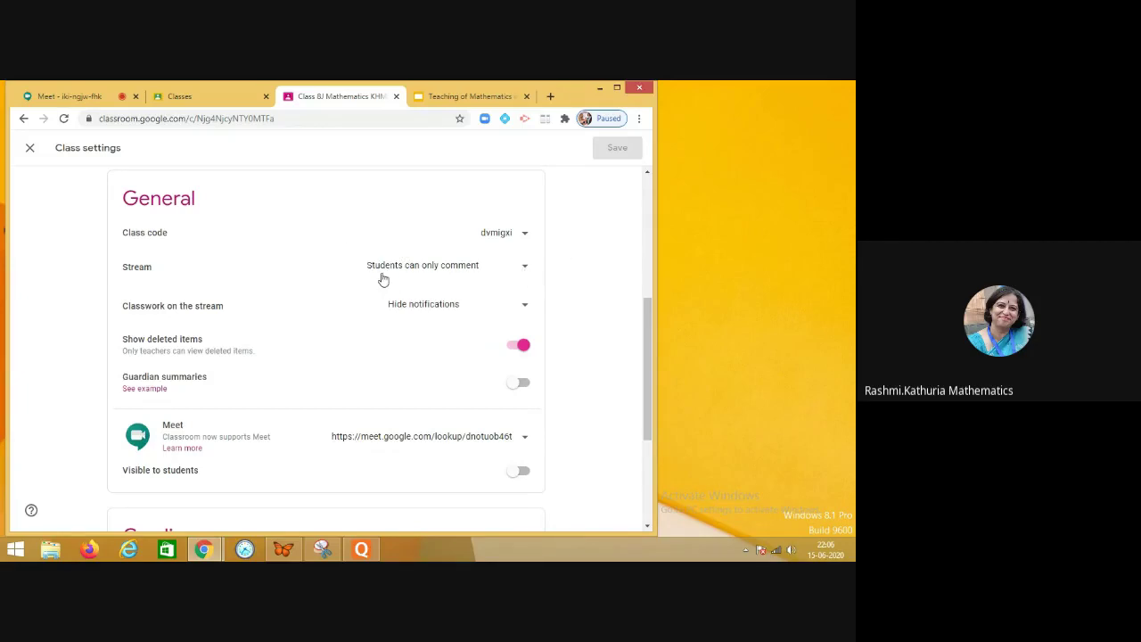
left_click(527, 269)
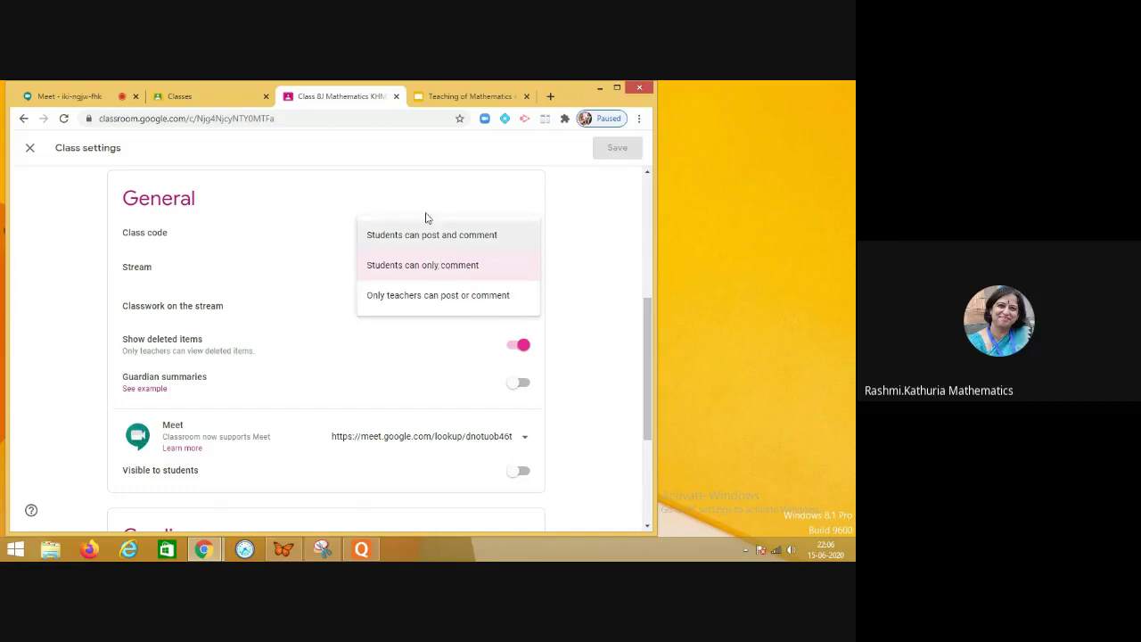
left_click(297, 271)
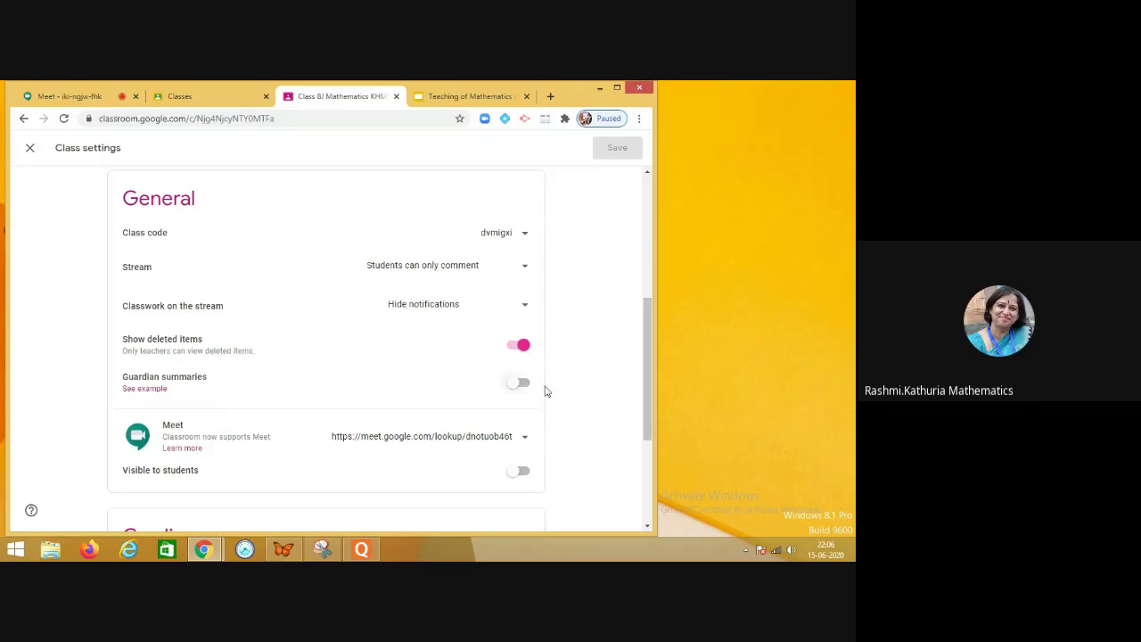
left_click_drag(644, 384, 647, 415)
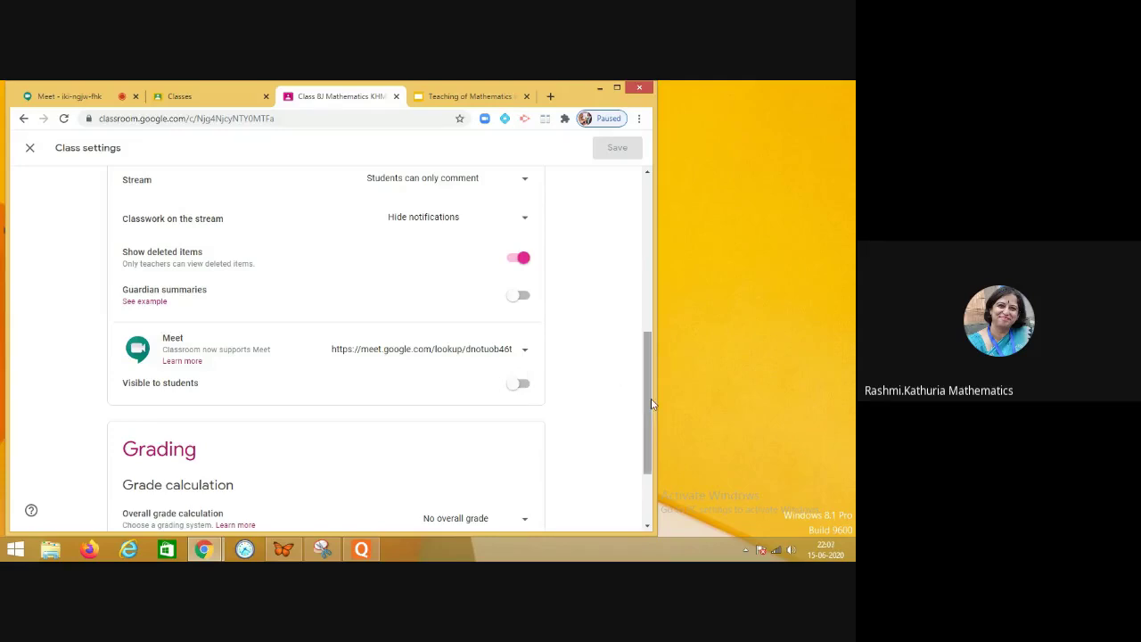
left_click_drag(650, 406, 649, 231)
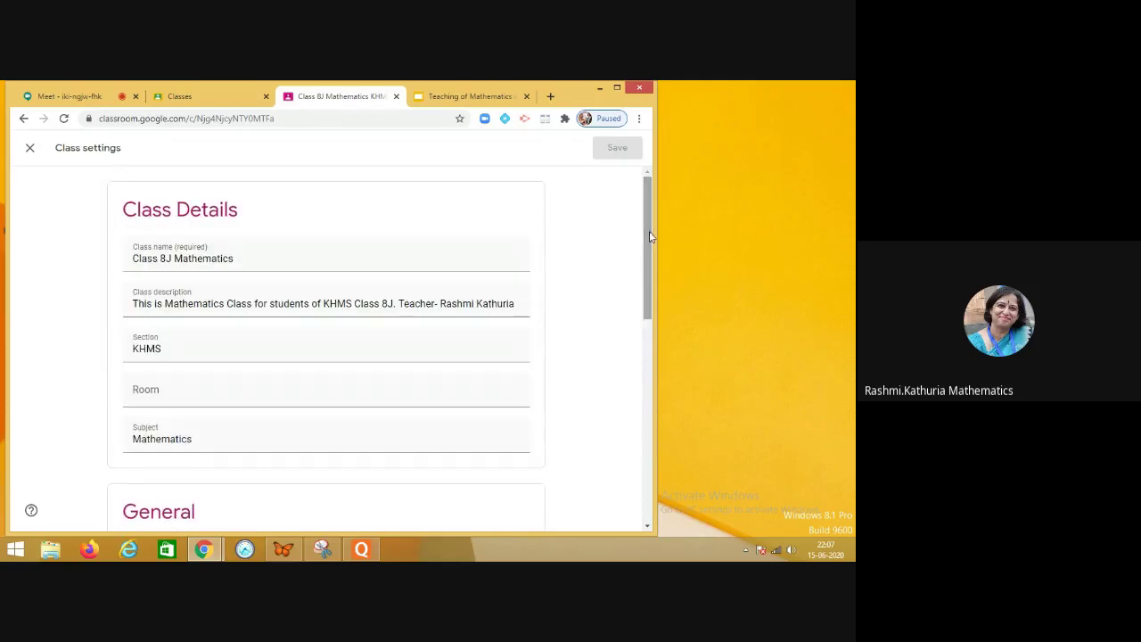
- From the class list, create 'Maths Enrichment' with section A and subject Mathematics
left_click(194, 98)
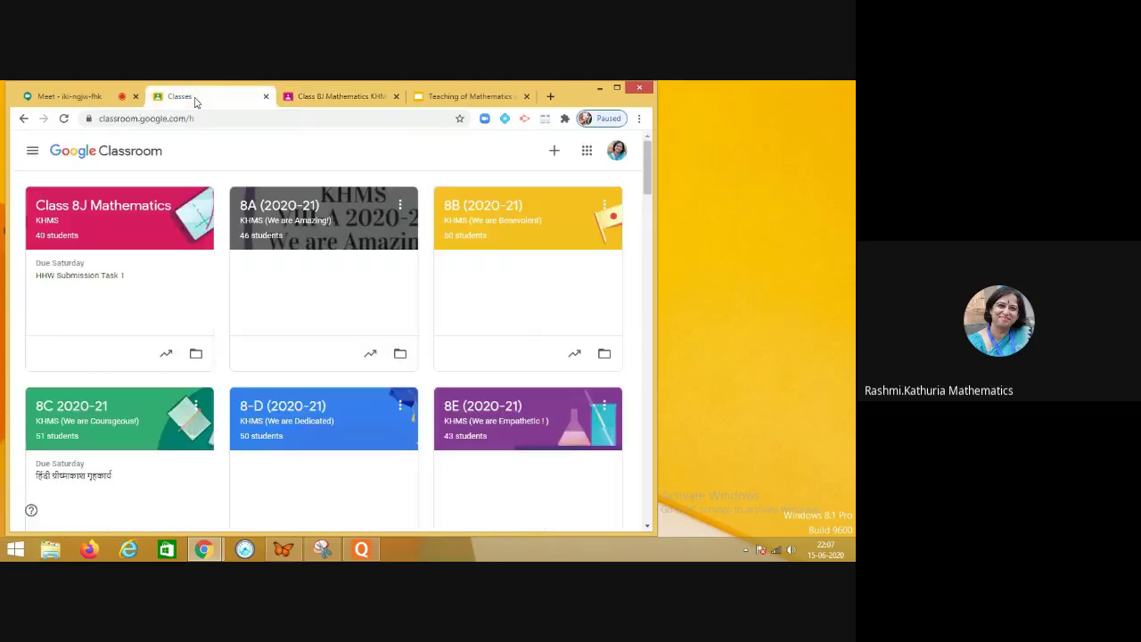
left_click(554, 153)
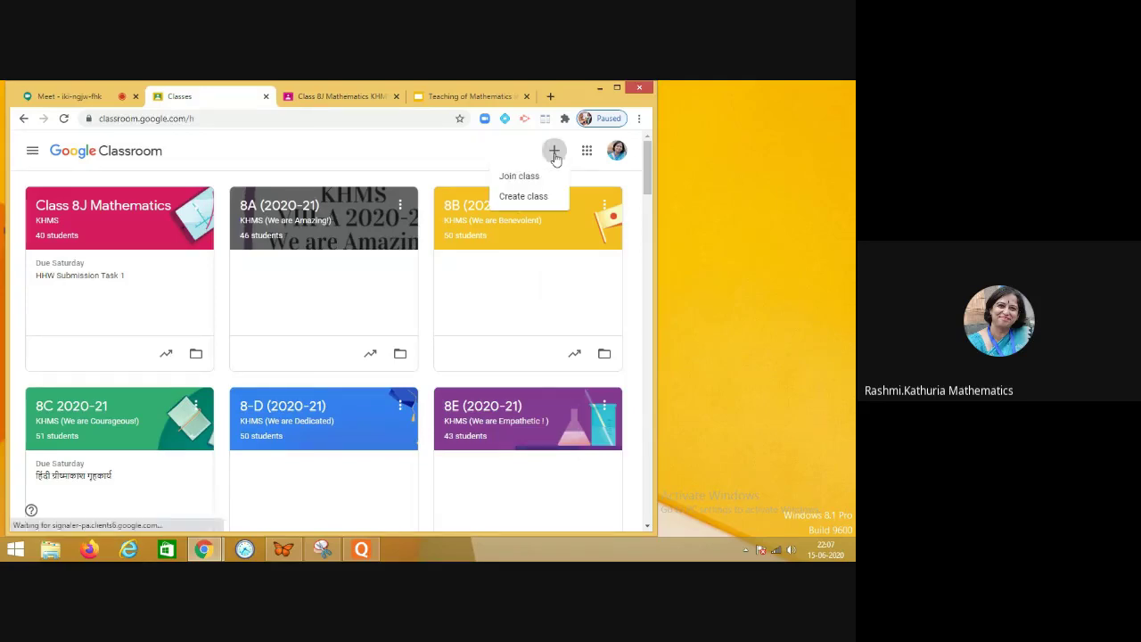
left_click(524, 200)
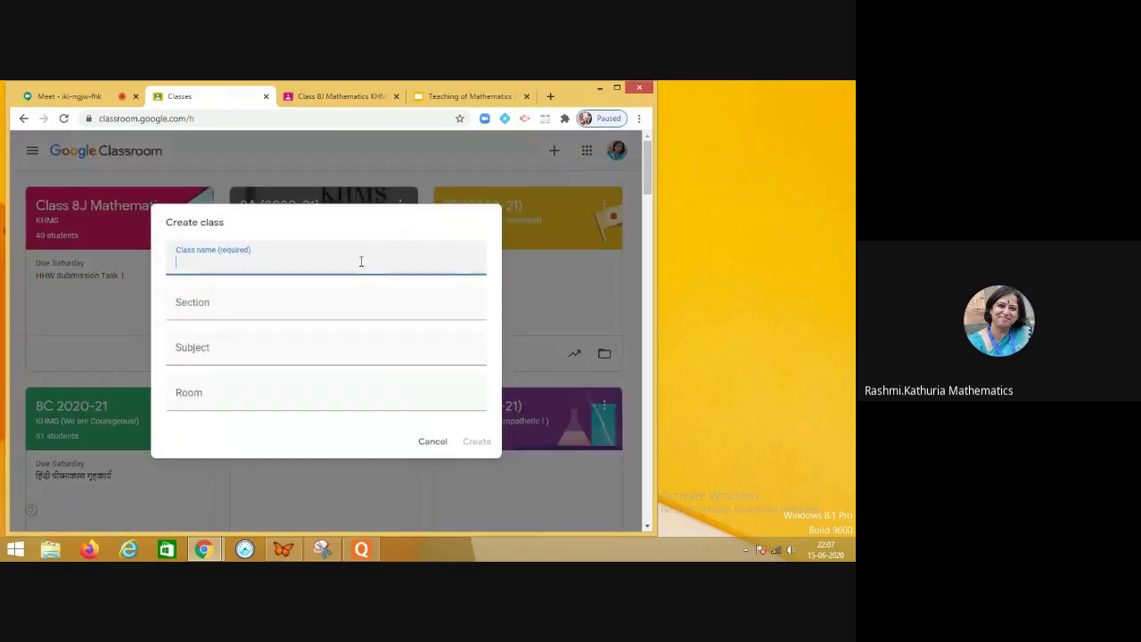
type("Maths Enrichment")
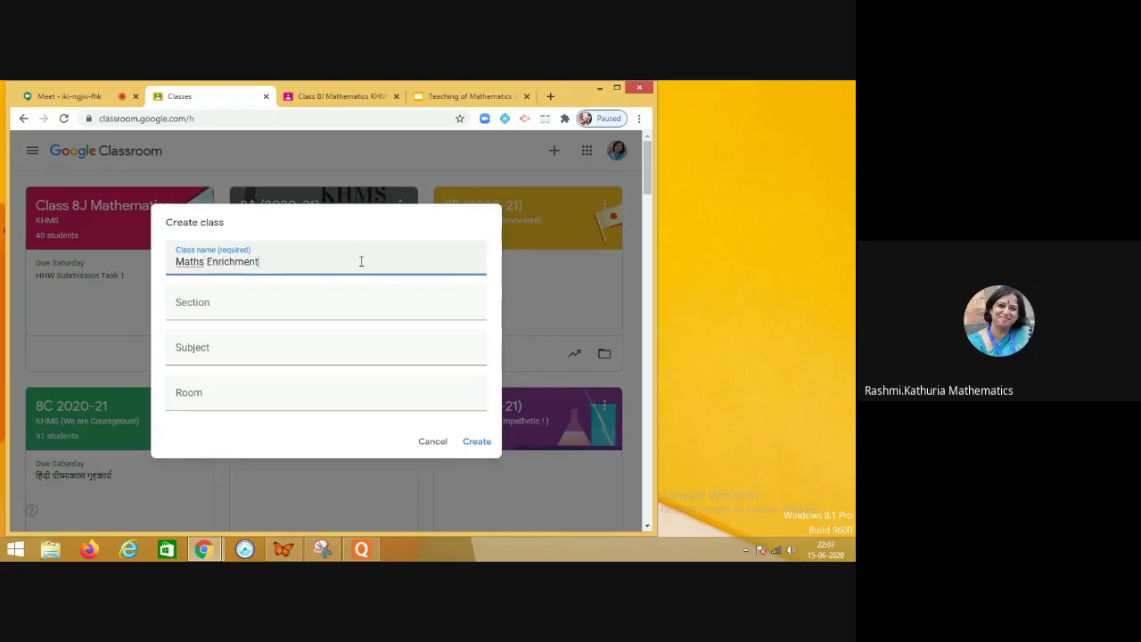
left_click(321, 313)
type("A")
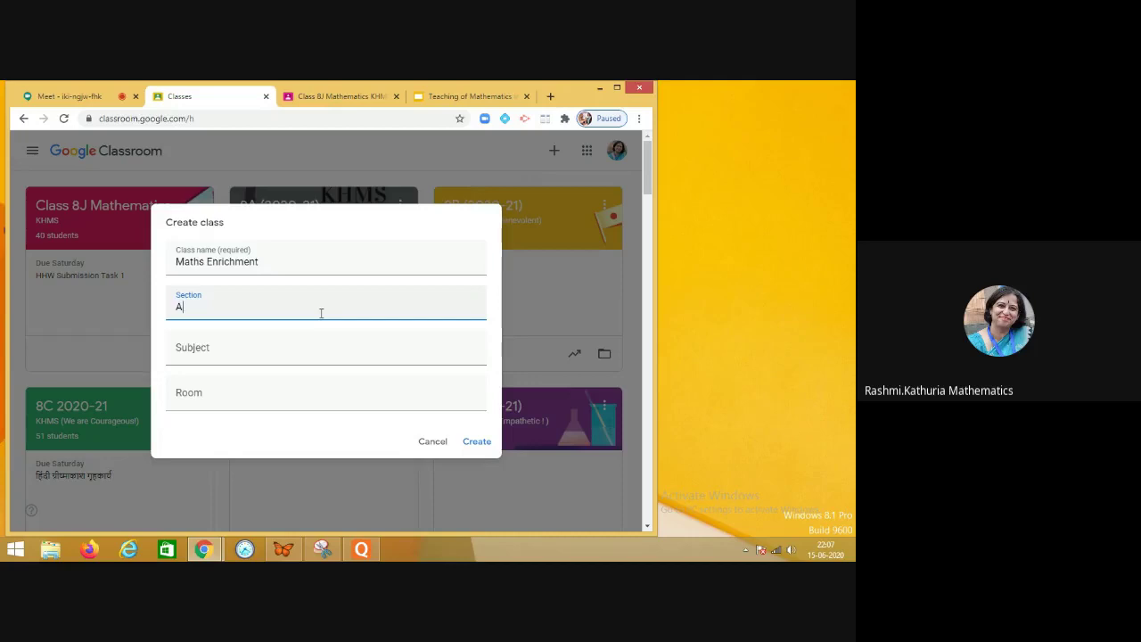
left_click(307, 348)
type("mAT")
left_click(289, 396)
left_click(477, 442)
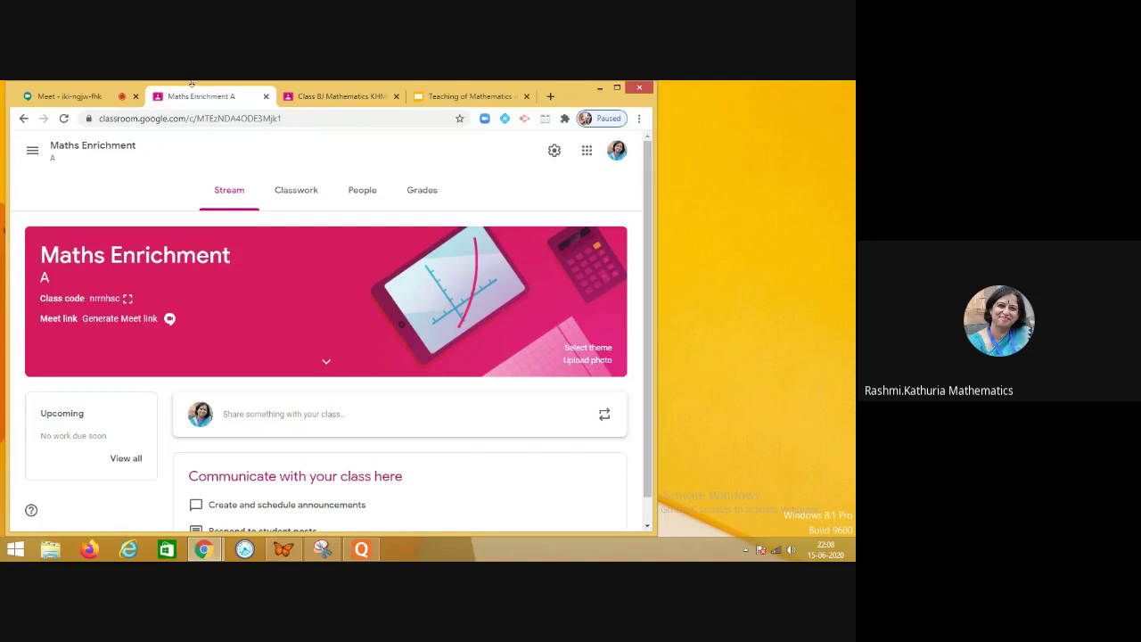
- View the Maths Enrichment class's empty Classwork page, then return to Class 8J Mathematics
left_click(301, 193)
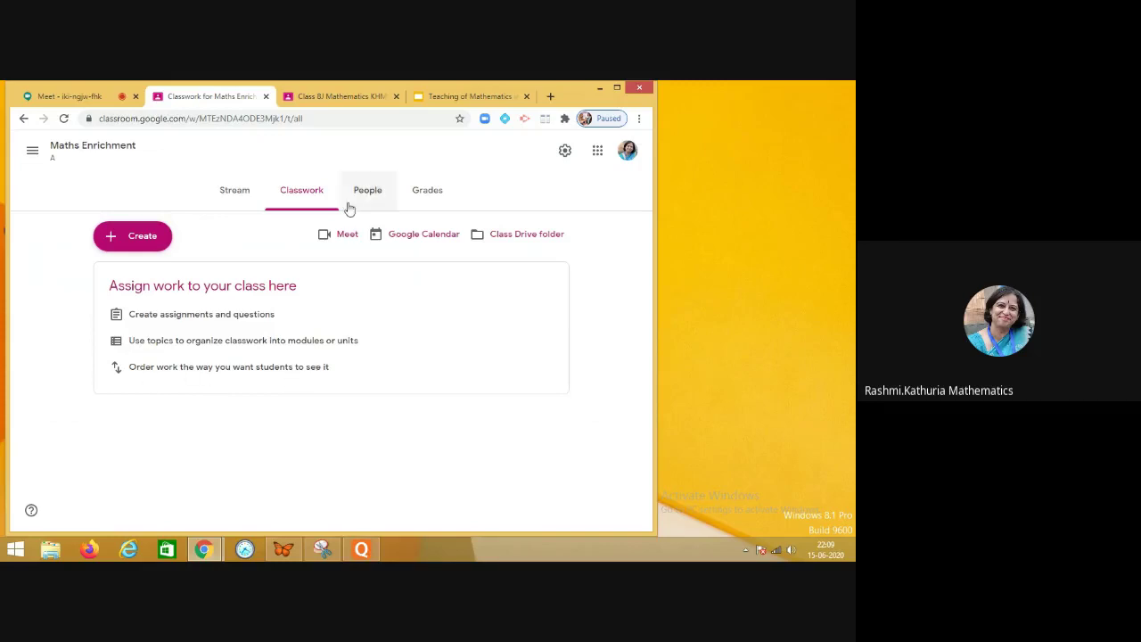
left_click(324, 106)
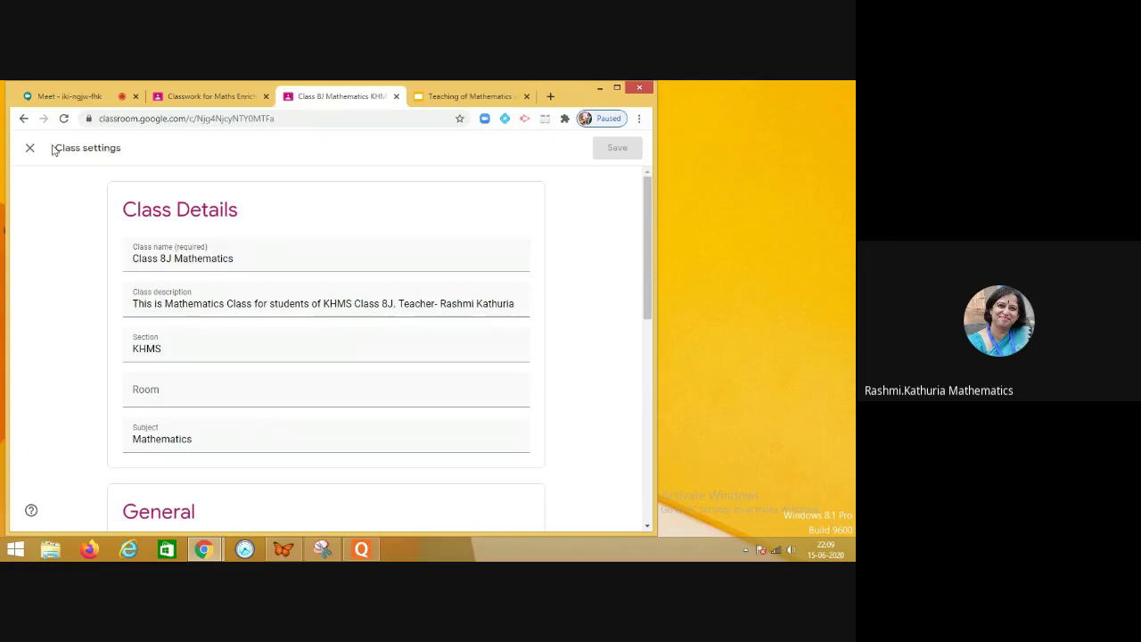
- Leave Class 8J settings for its Classwork and expand the Holidays Homework material
left_click(30, 150)
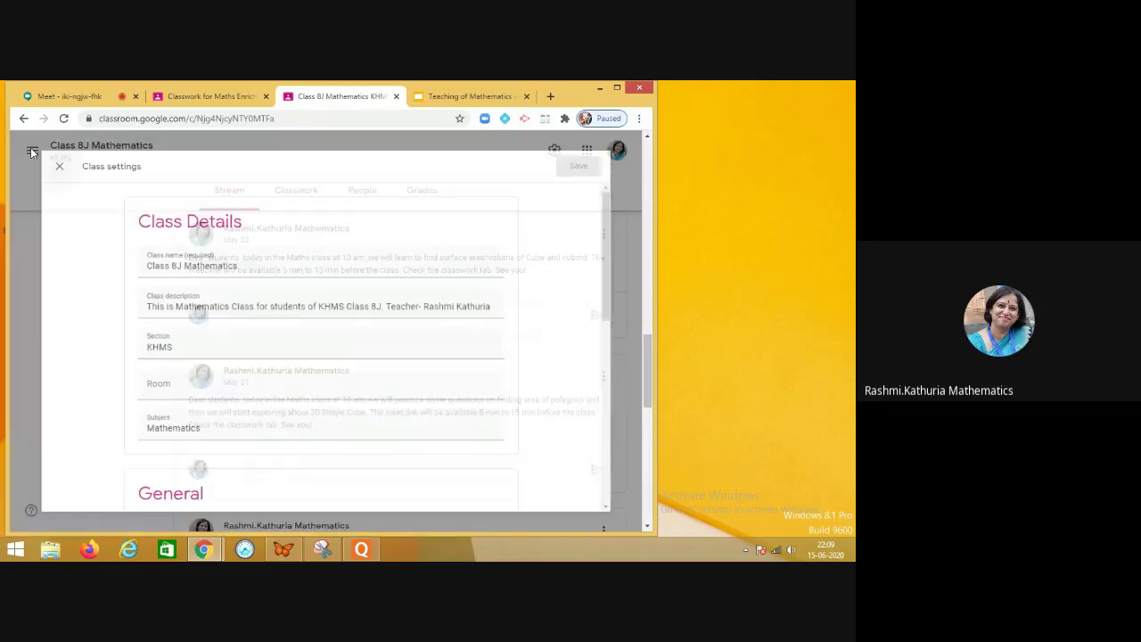
left_click(294, 192)
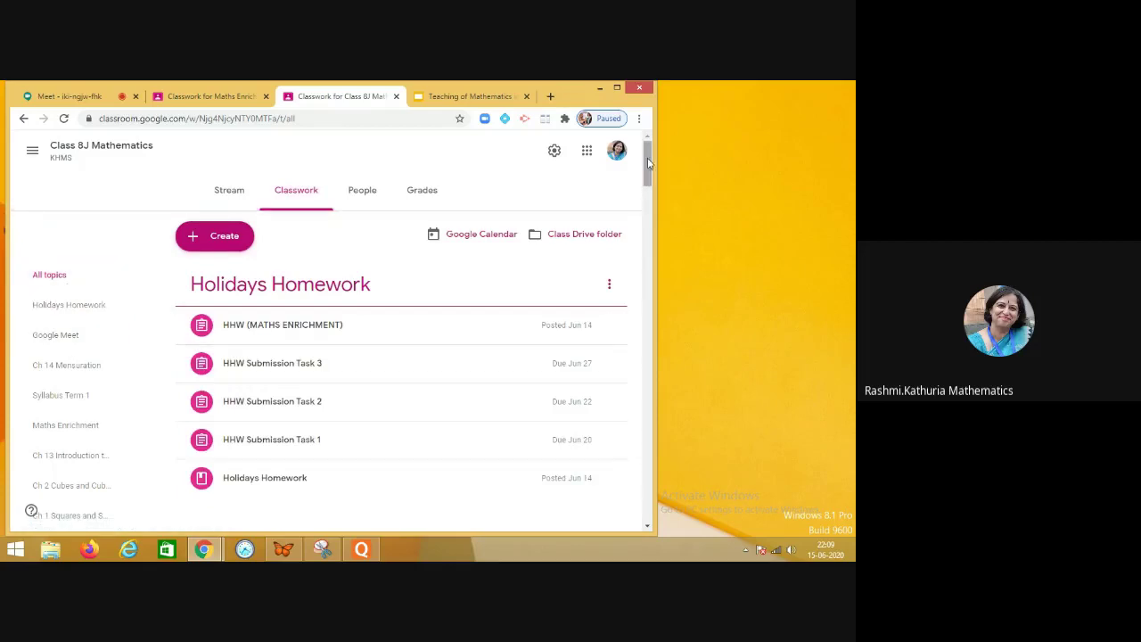
scroll(647, 160, "down", 2)
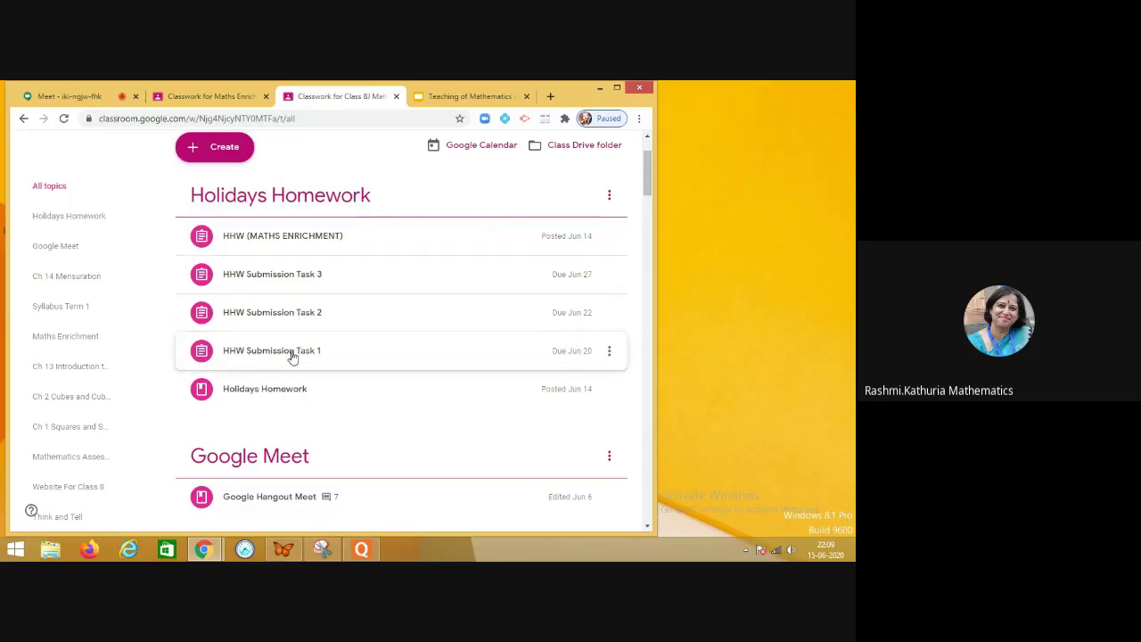
left_click(287, 393)
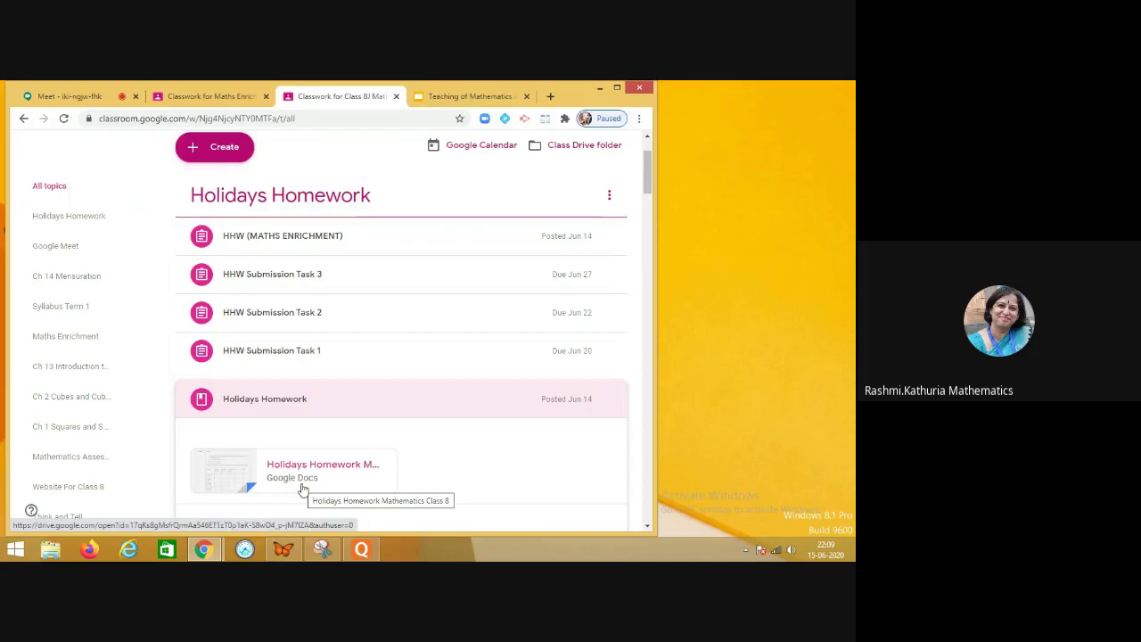
- Expand HHW Submission Tasks 1–3 and HHW (MATHS ENRICHMENT), showing 5 turned in, 35 assigned
left_click(298, 363)
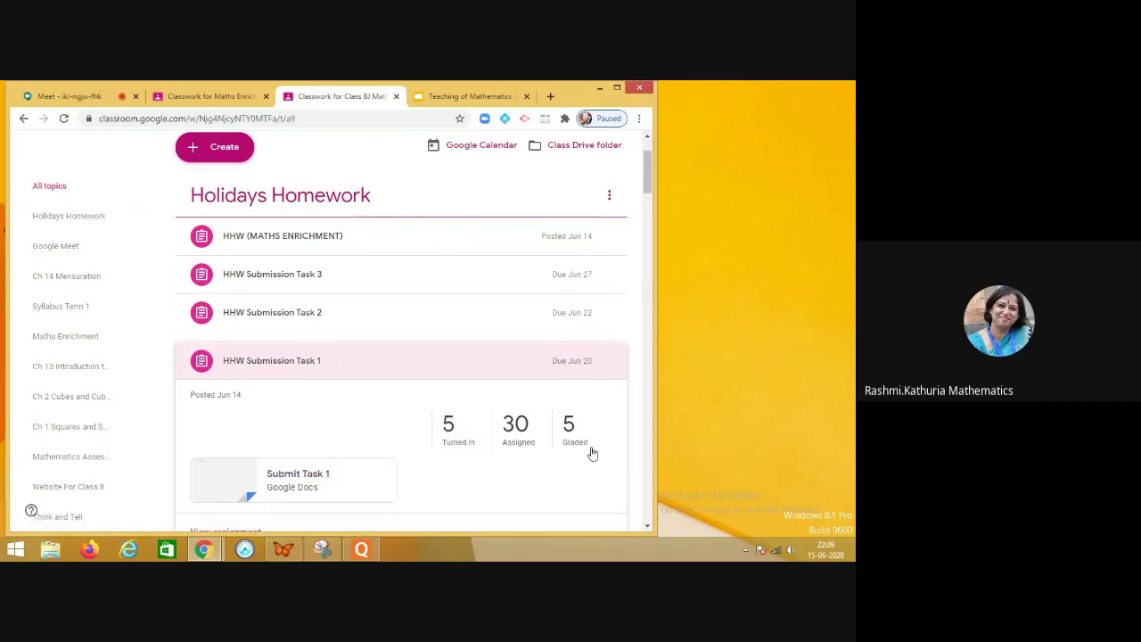
left_click(287, 314)
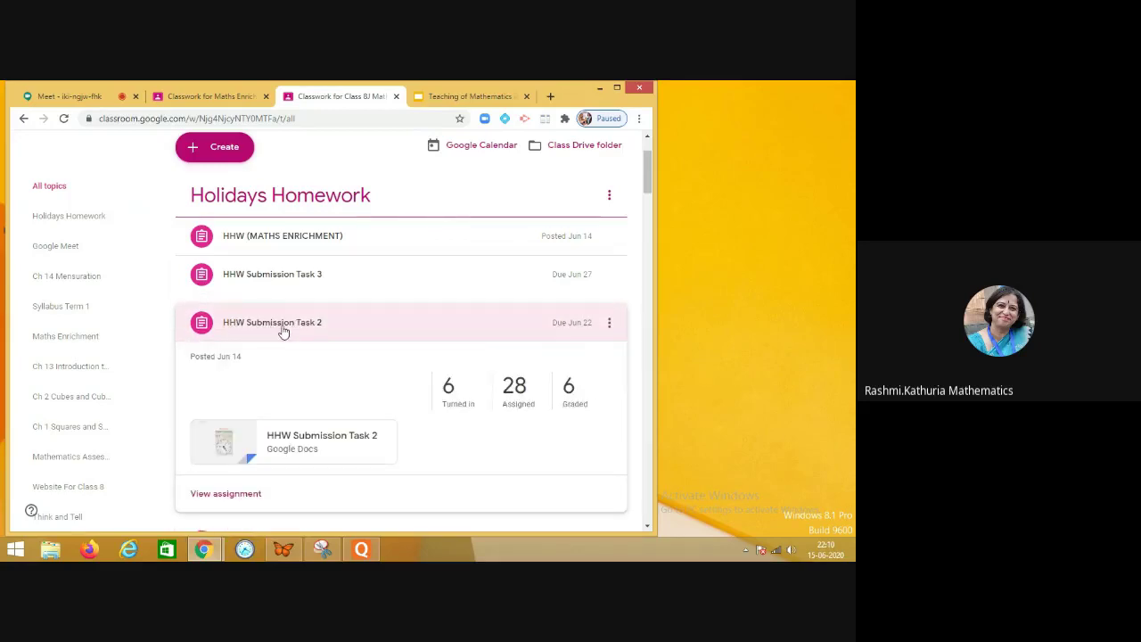
left_click(281, 272)
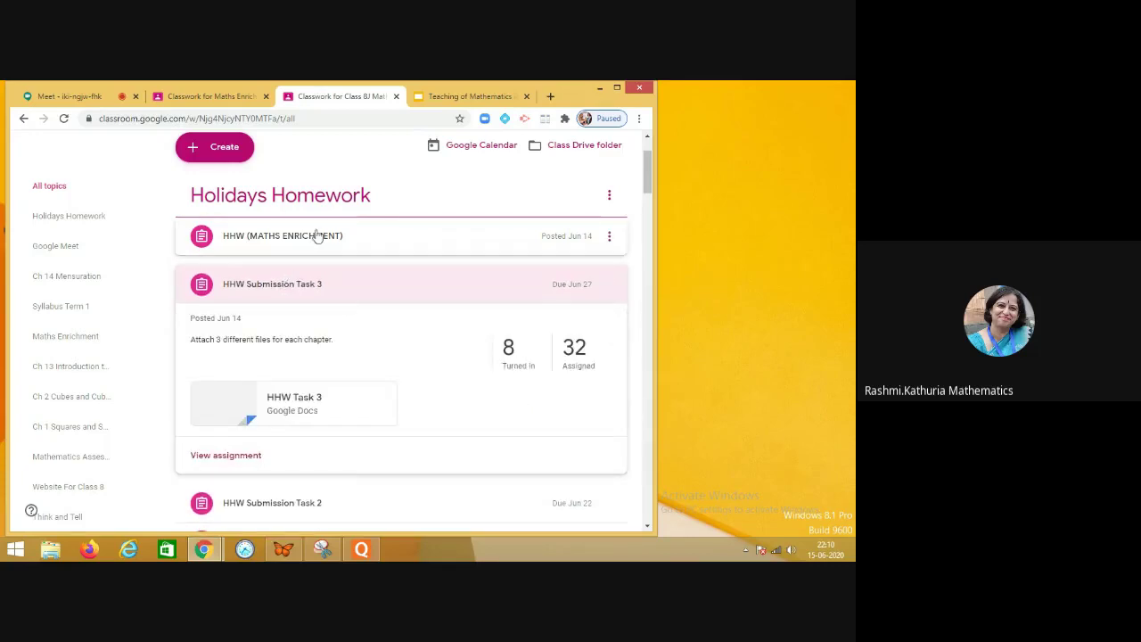
left_click(316, 236)
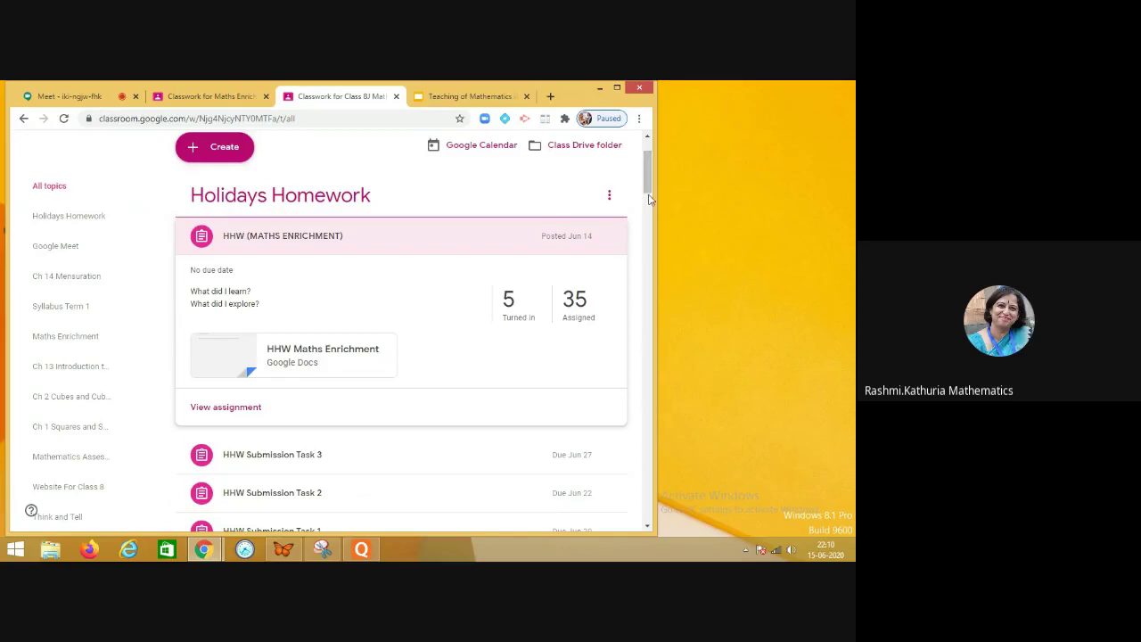
scroll(648, 192, "down", 4)
- Expand the Google Hangout Meet material's description in the Classwork list
mouse_move(648, 210)
left_mouse_down()
mouse_move(648, 193)
mouse_move(648, 220)
left_mouse_up()
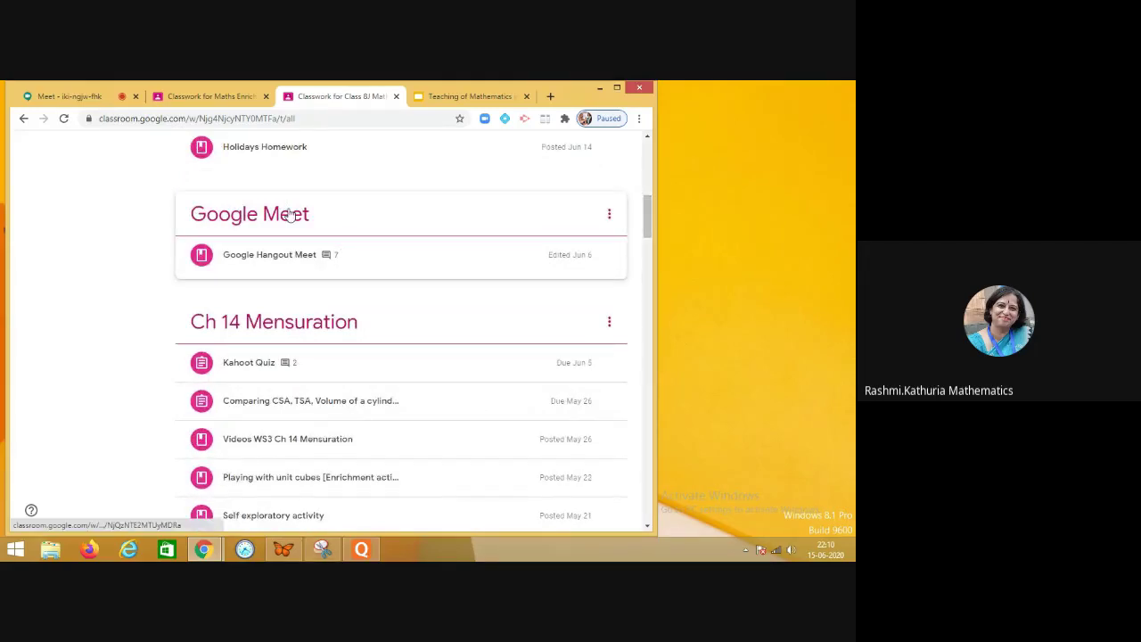
left_click(291, 258)
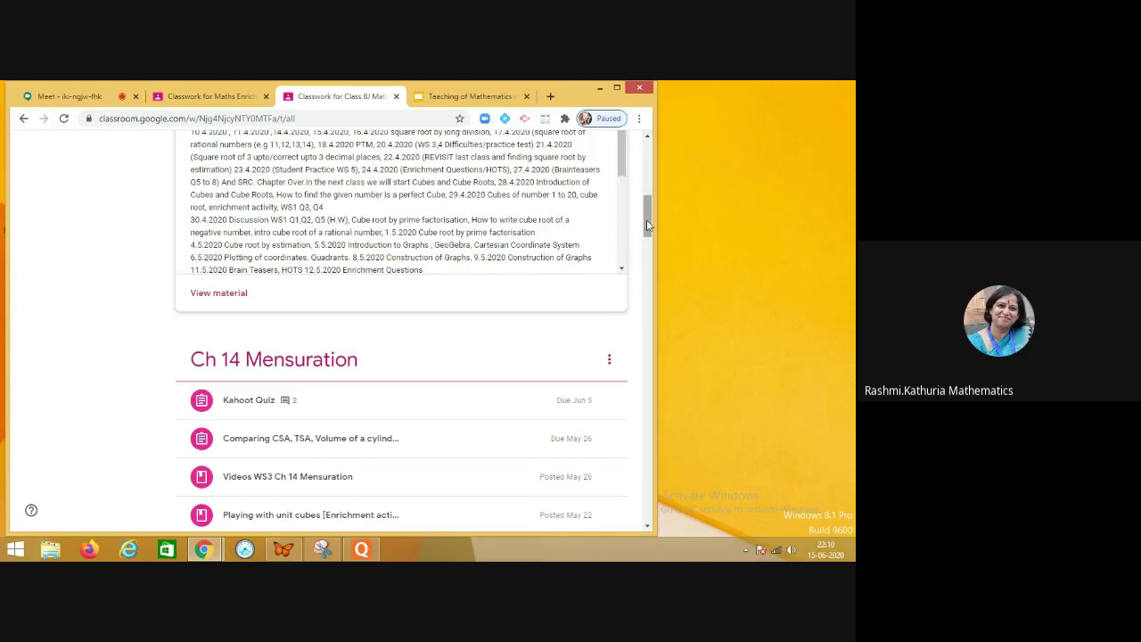
scroll(646, 218, "up", 2)
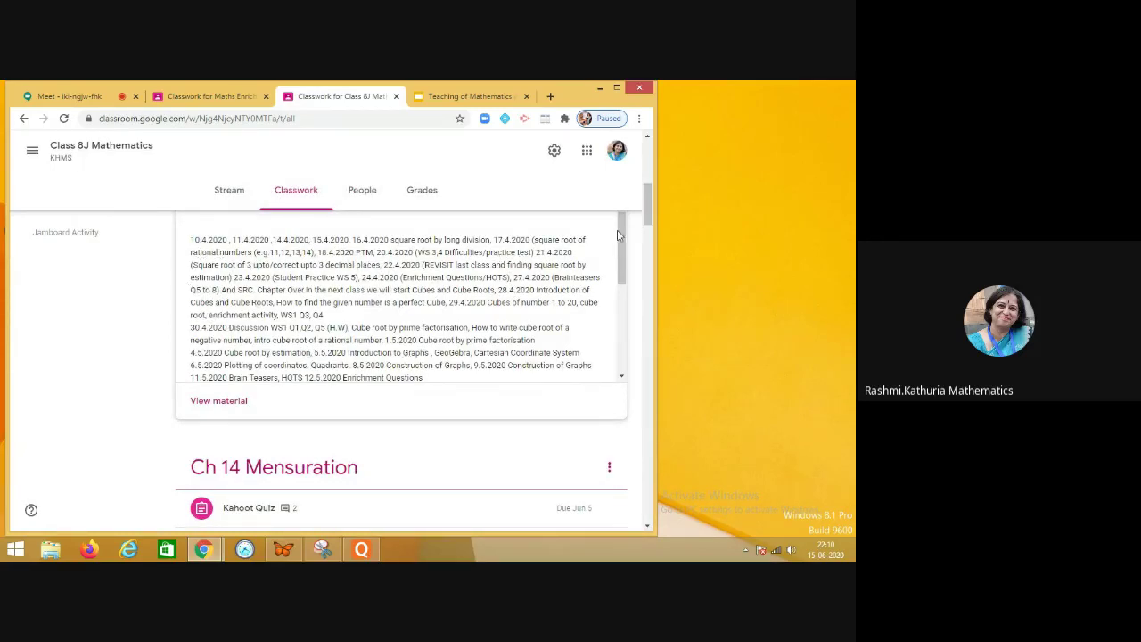
left_click_drag(619, 231, 627, 310)
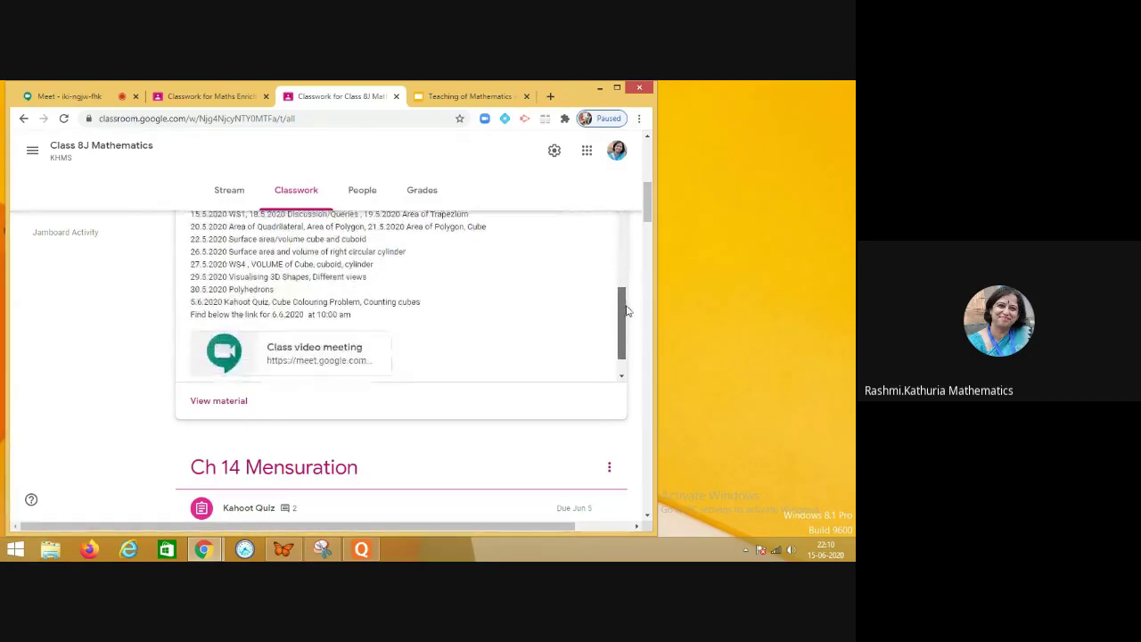
left_click_drag(648, 216, 652, 248)
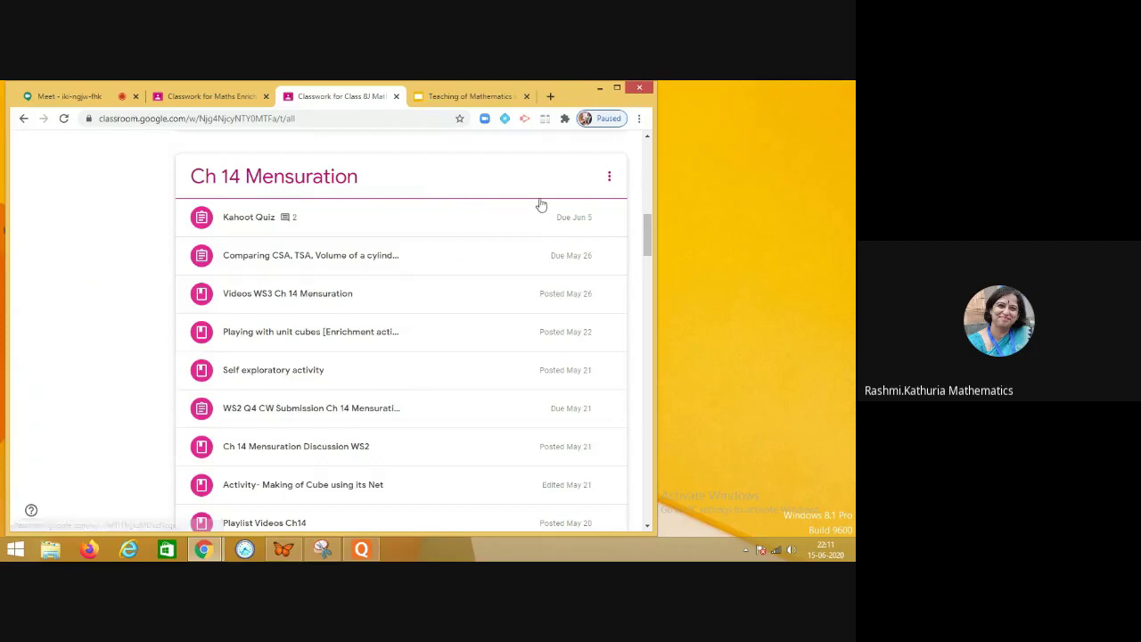
scroll(421, 299, "down", 4)
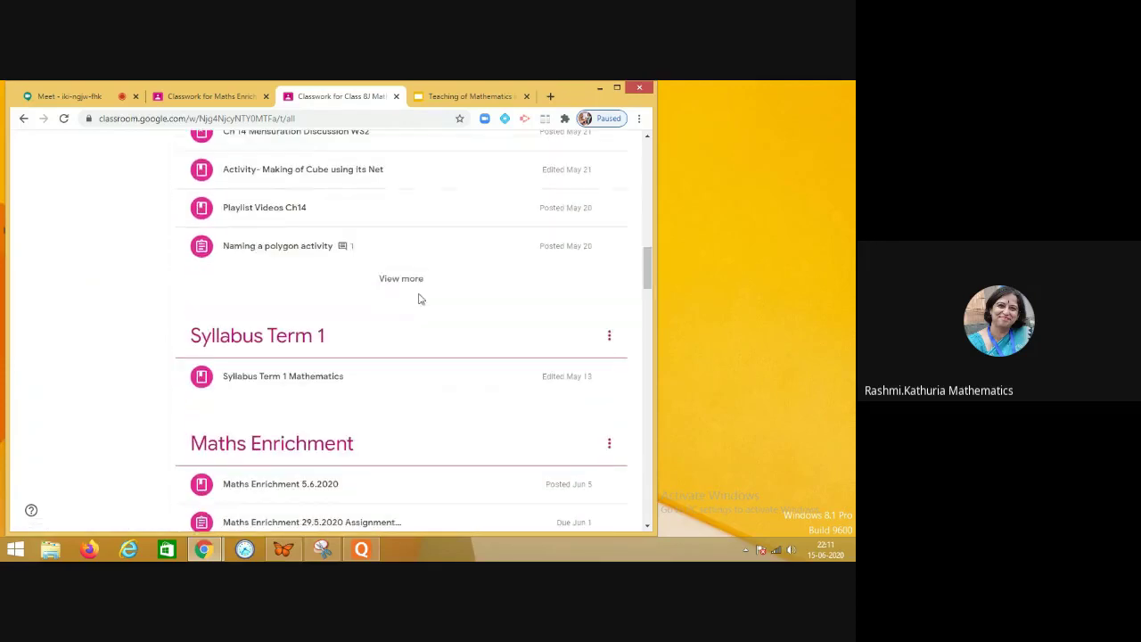
scroll(386, 285, "up", 5)
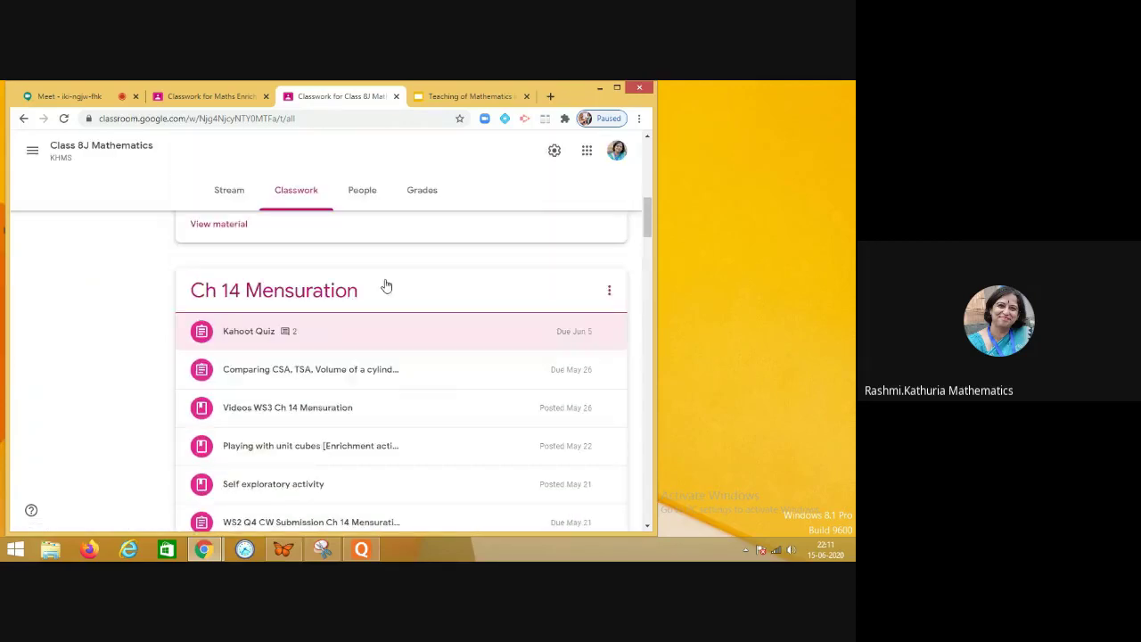
left_click_drag(648, 219, 653, 290)
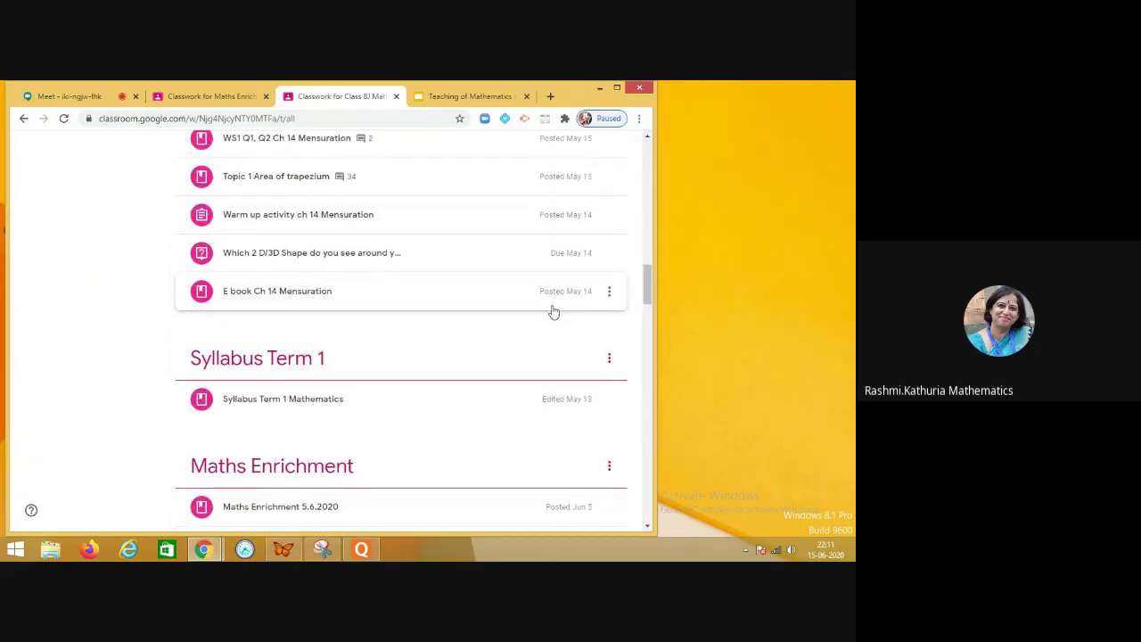
- Expand E book Ch 14 Mensuration and the 2D/3D shapes question (39 turned in, 1 assigned)
left_click(279, 301)
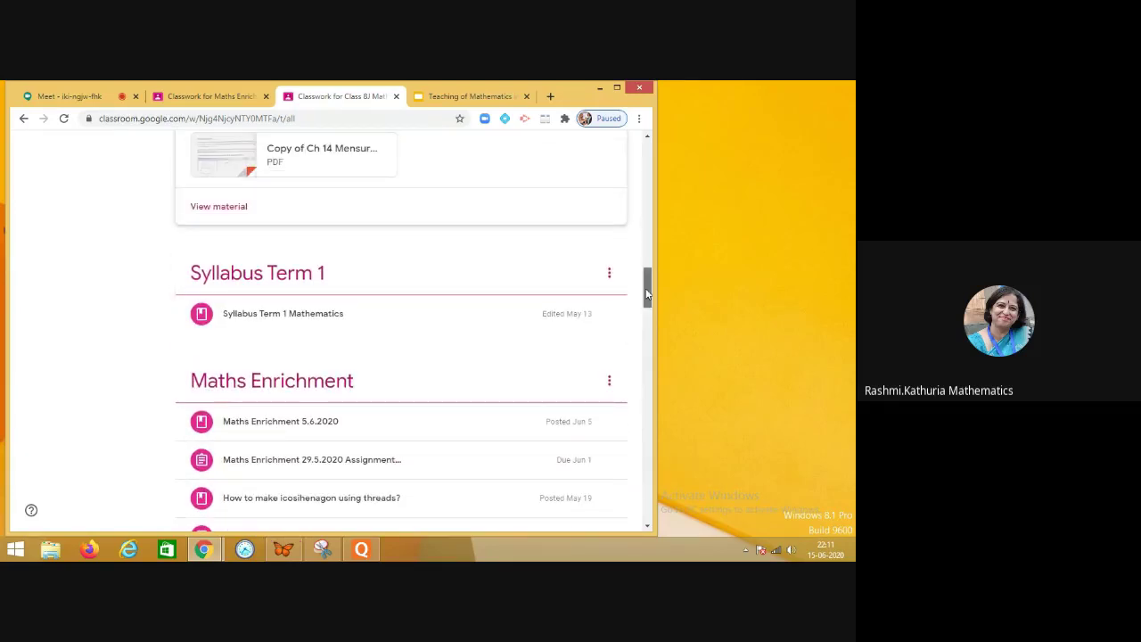
left_click_drag(647, 288, 647, 276)
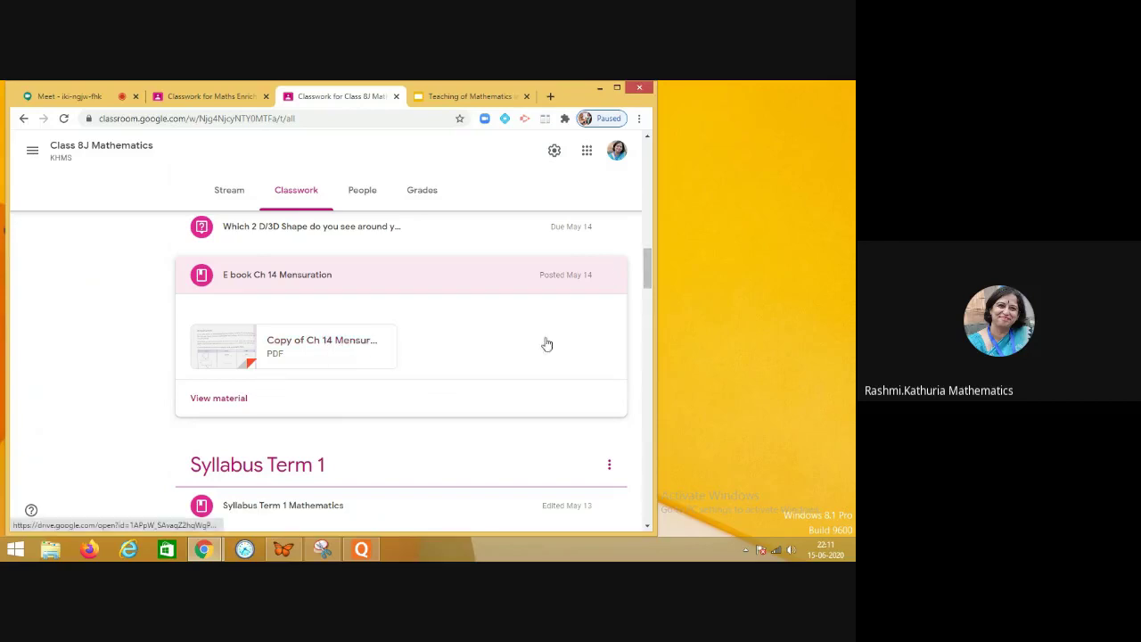
left_click_drag(649, 296, 648, 272)
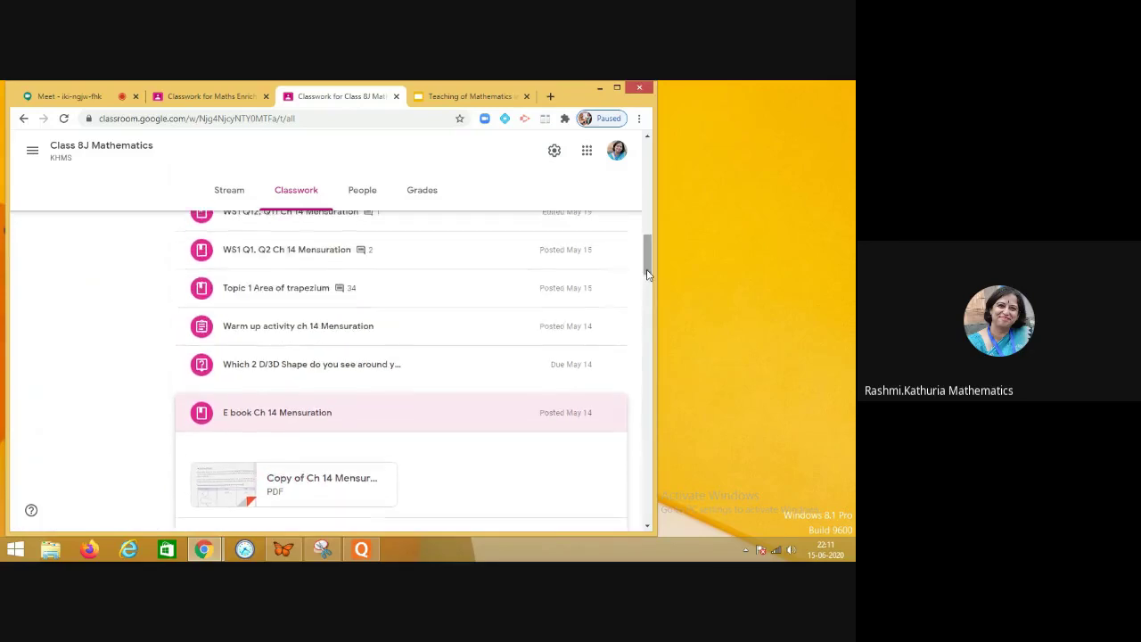
left_click(299, 366)
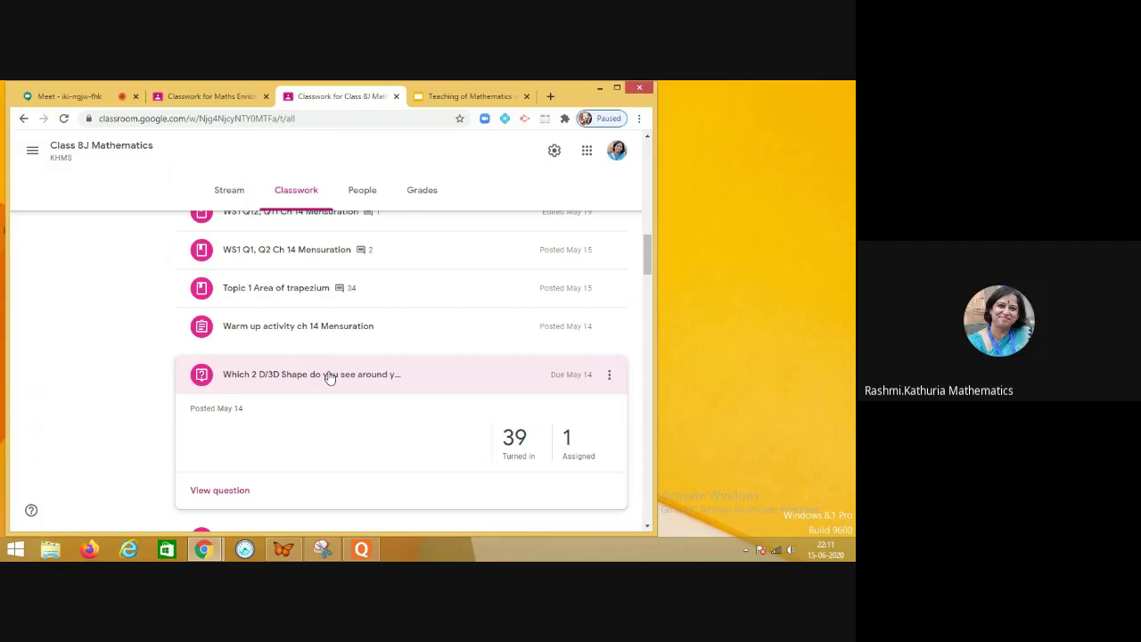
- Browse the 39 turned-in answers to the 2D/3D shapes question, then go back to the stream
left_click(522, 459)
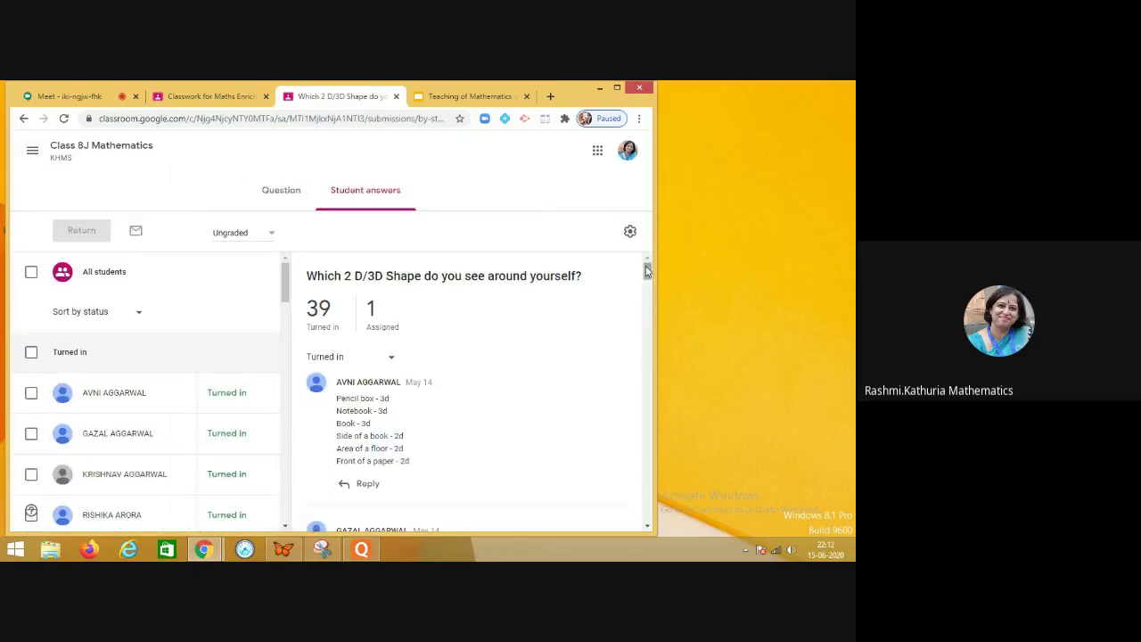
scroll(652, 284, "down", 2)
left_click_drag(651, 283, 664, 338)
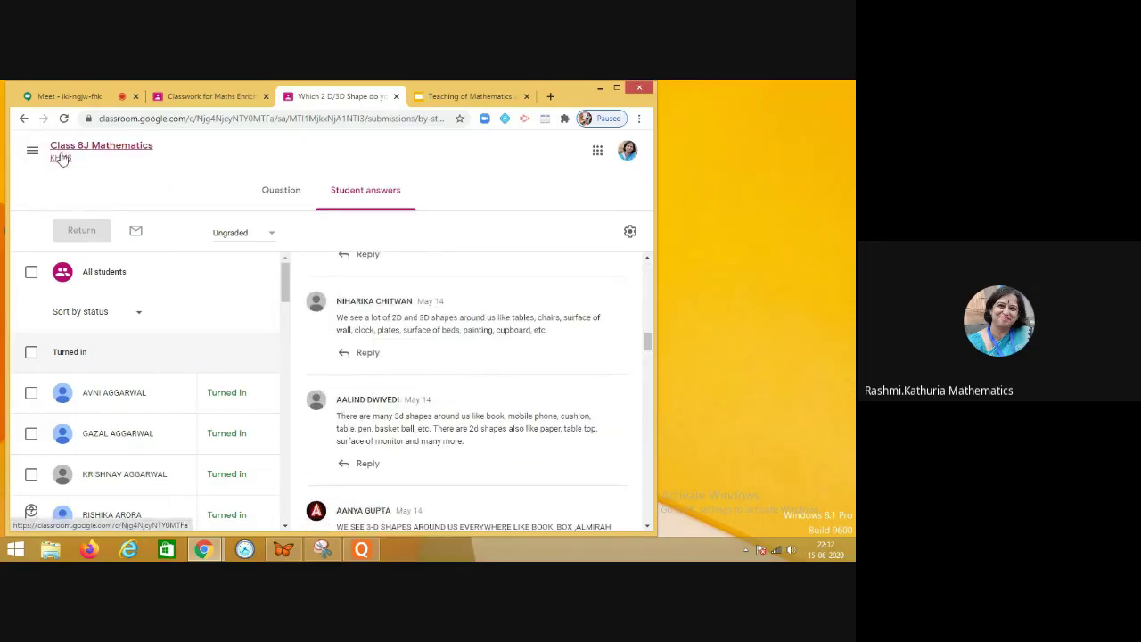
left_click(24, 121)
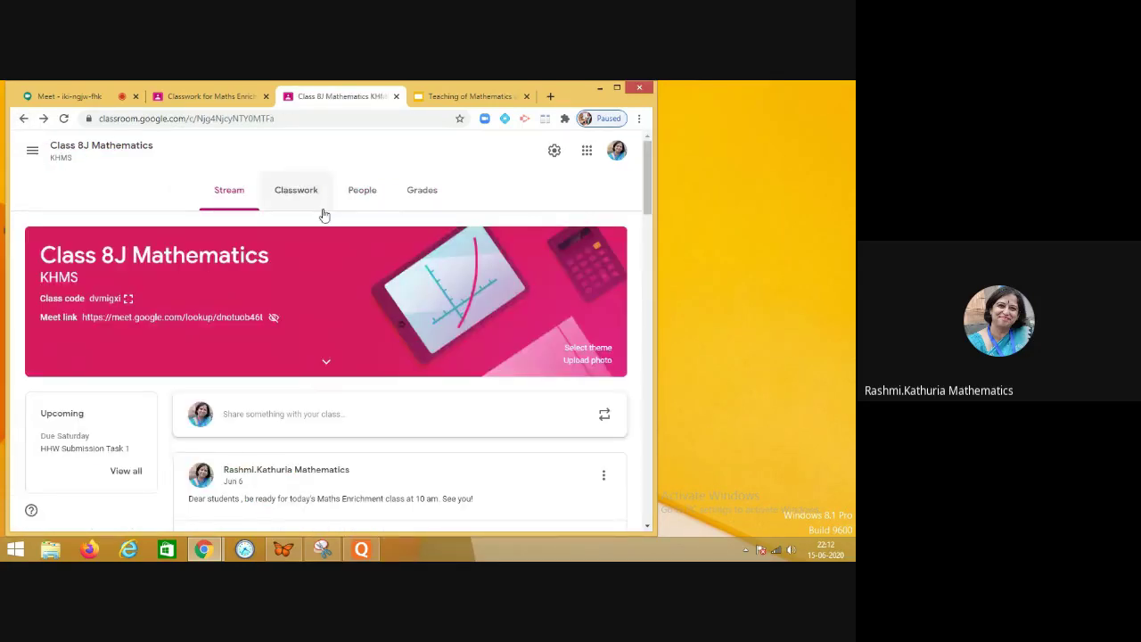
- In Classwork, expand Warm up, Topic 1 Area of trapezium, WS1 Q1 Q2 and WS1 Q12 Q11
left_click(305, 190)
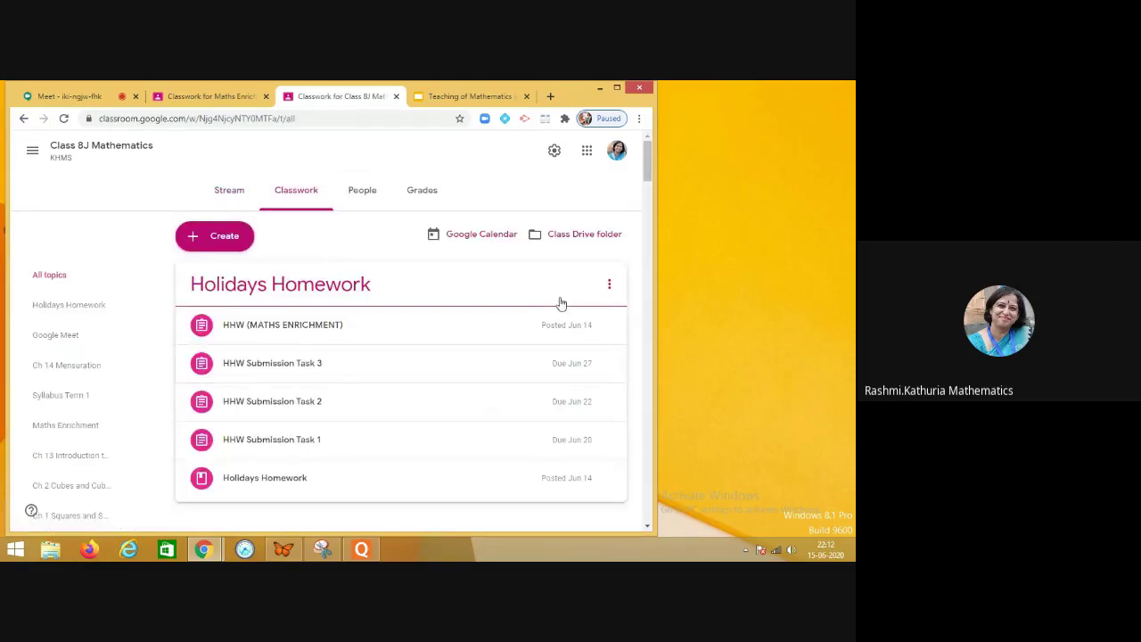
left_click_drag(647, 173, 656, 264)
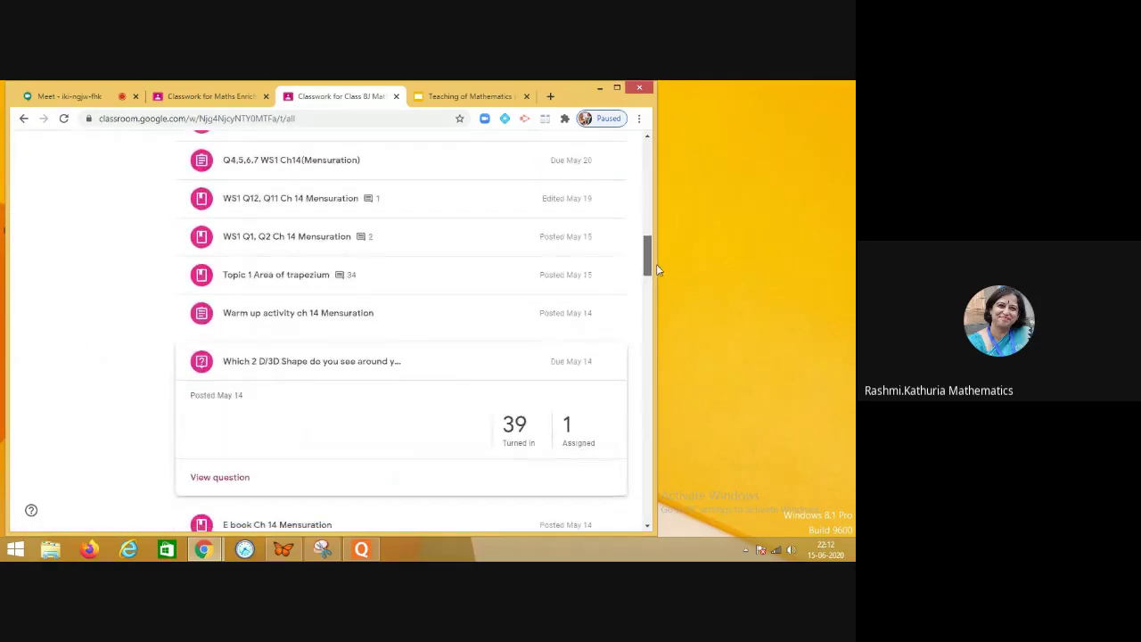
left_click(299, 315)
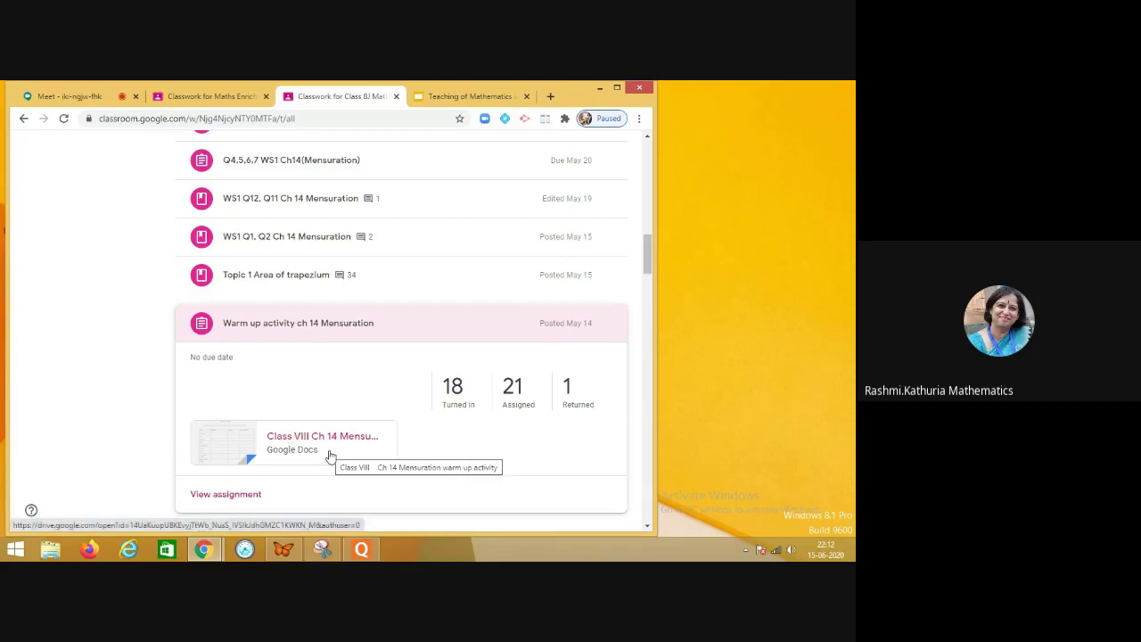
left_click(304, 279)
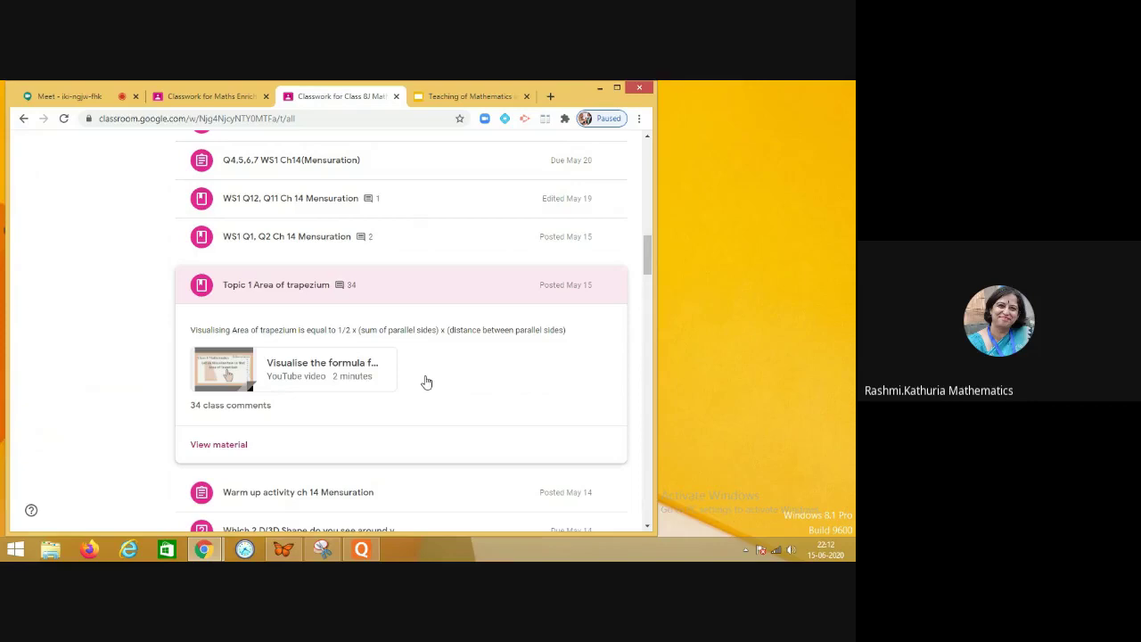
left_click(289, 248)
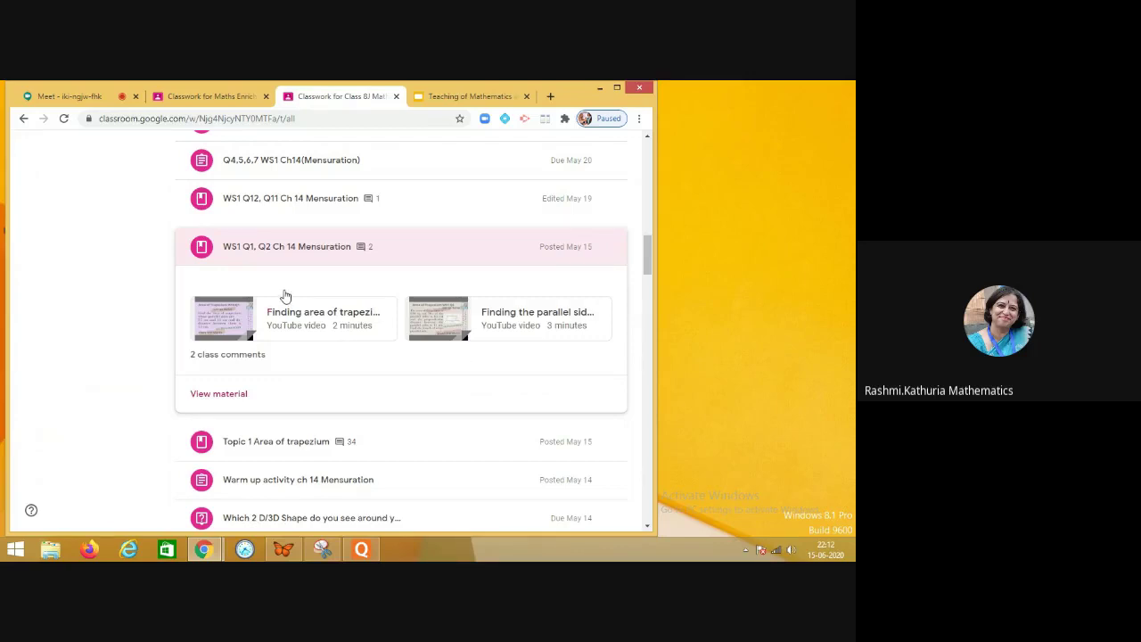
left_click(319, 211)
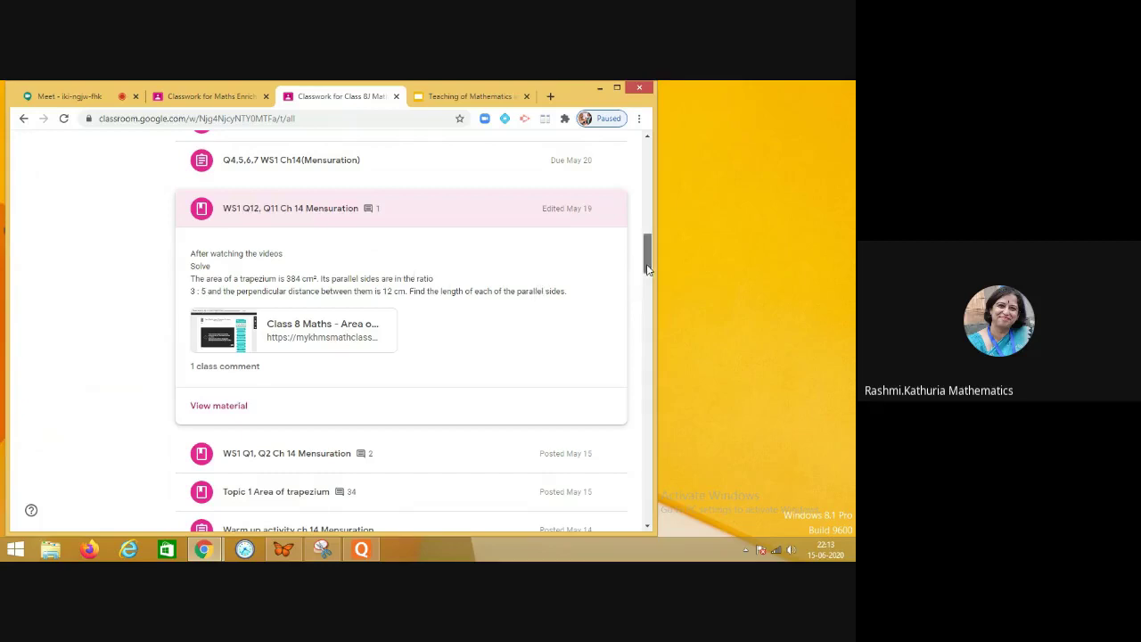
left_click_drag(648, 268, 648, 248)
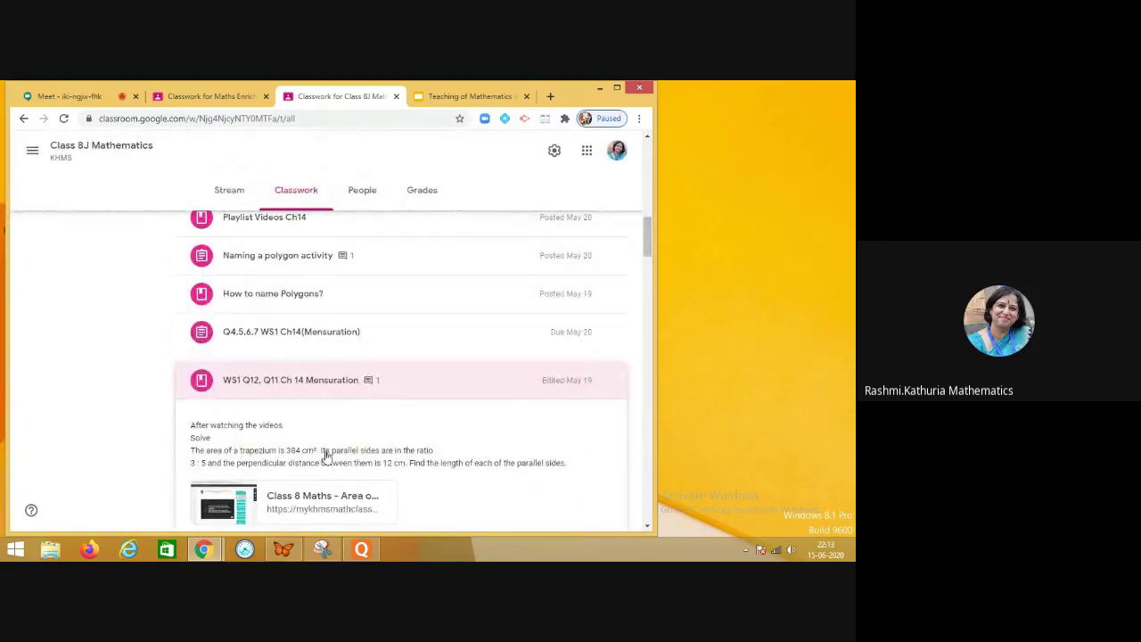
- Expand the Q4,5,6,7 WS1 Ch14 (Mensuration) assignment
left_click(323, 340)
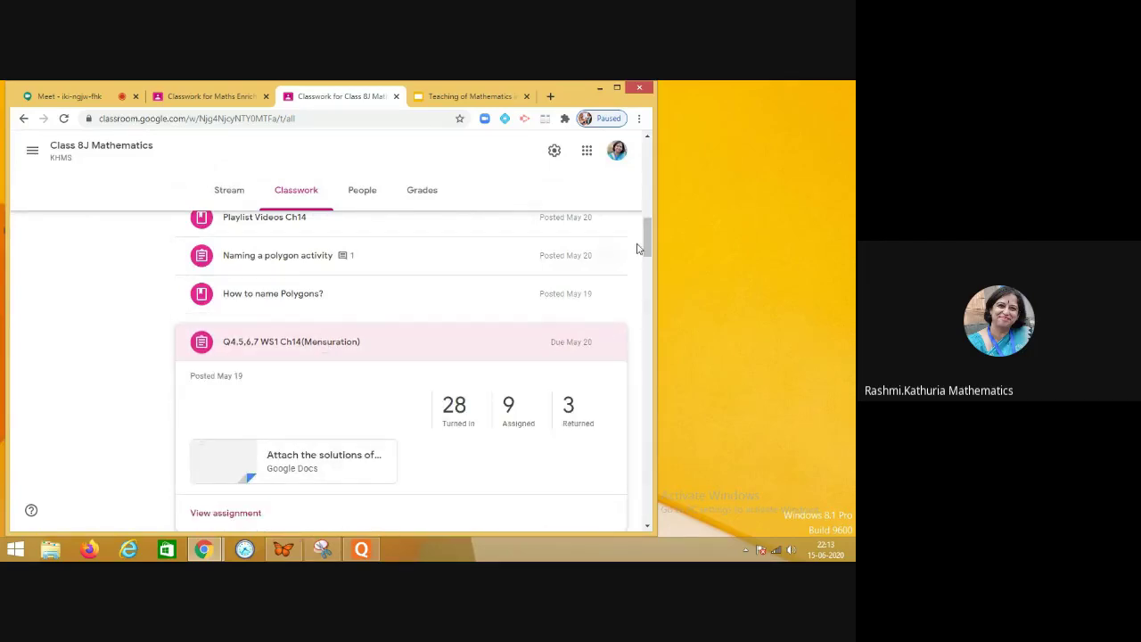
left_click_drag(647, 251, 647, 258)
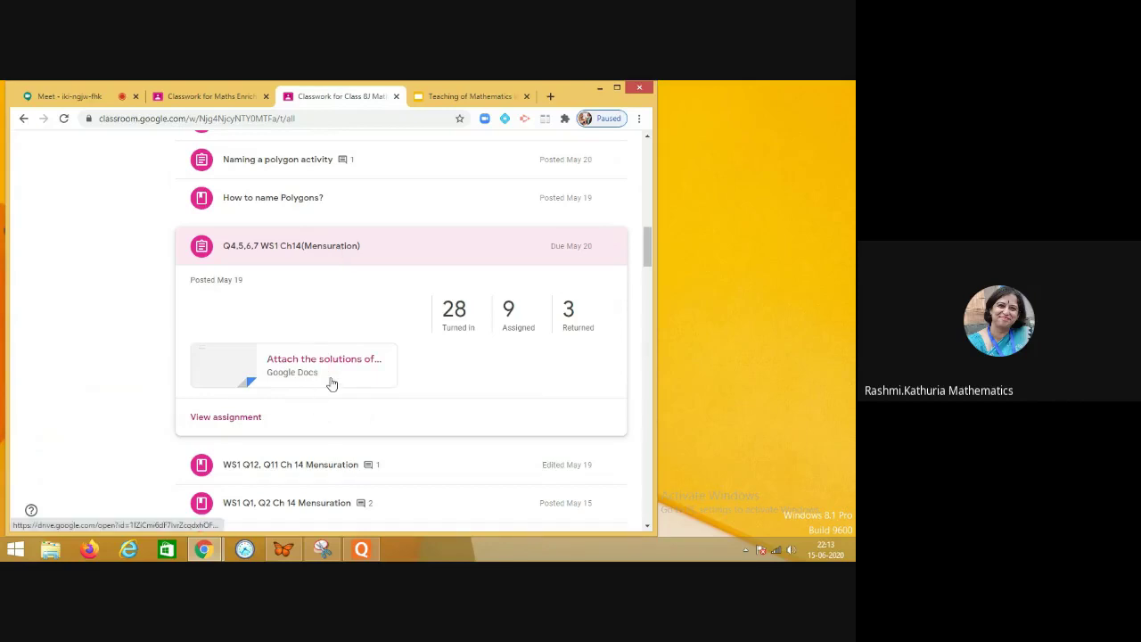
left_click_drag(648, 249, 649, 230)
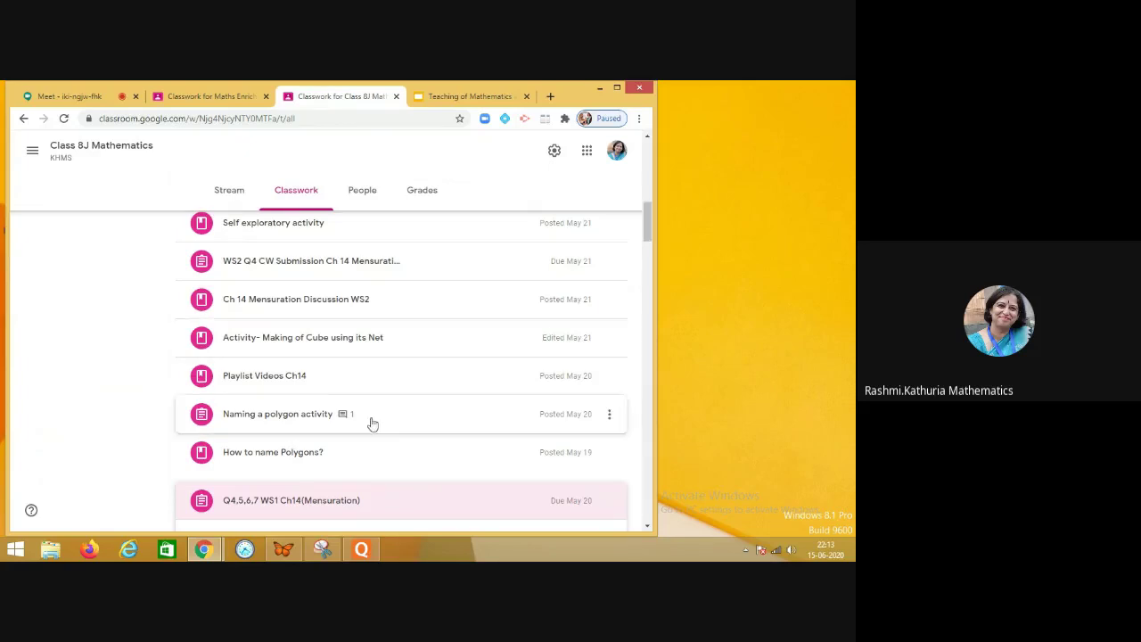
- Expand 'How to name Polygons?' and open its How we name a polygon video
left_click(311, 457)
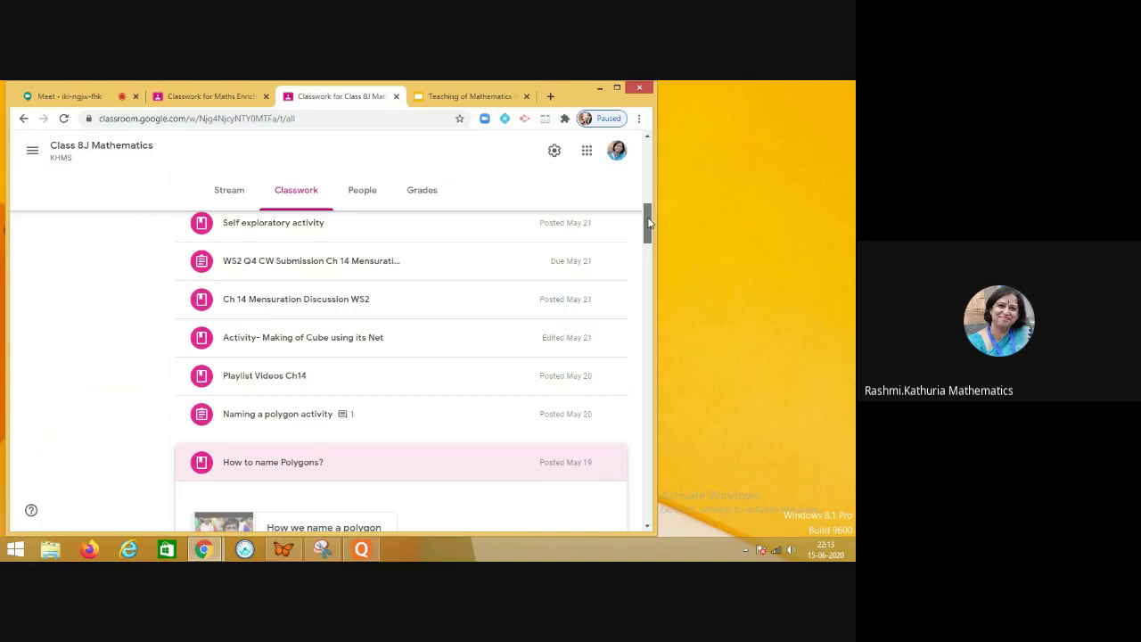
scroll(649, 224, "down", 1)
scroll(307, 401, "down", 1)
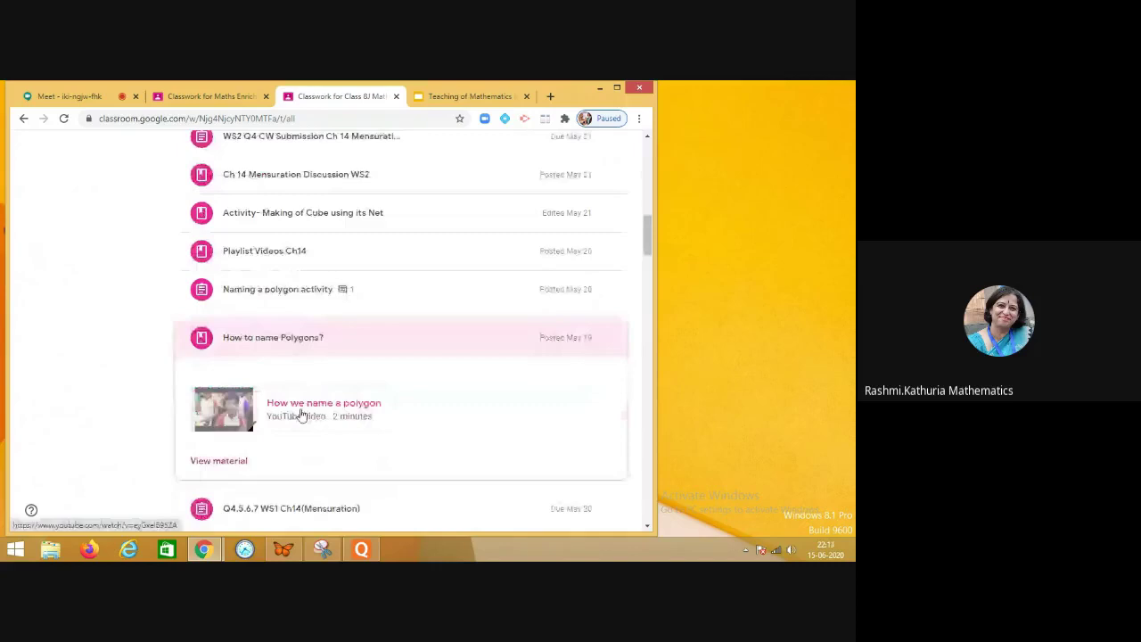
left_click(301, 412)
left_click(336, 333)
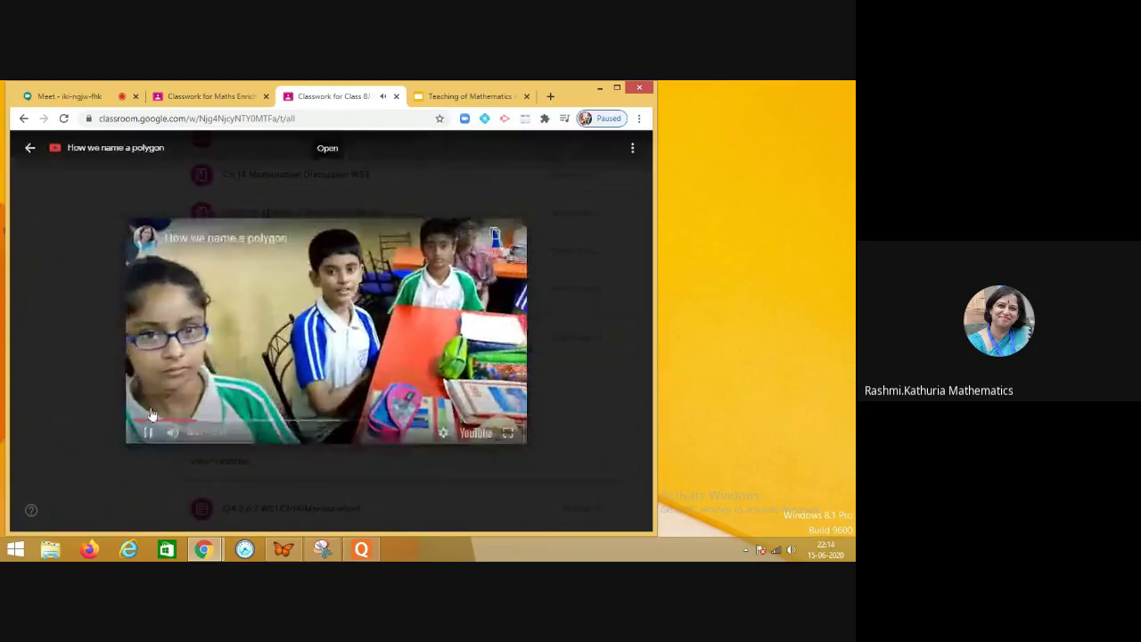
left_click(31, 149)
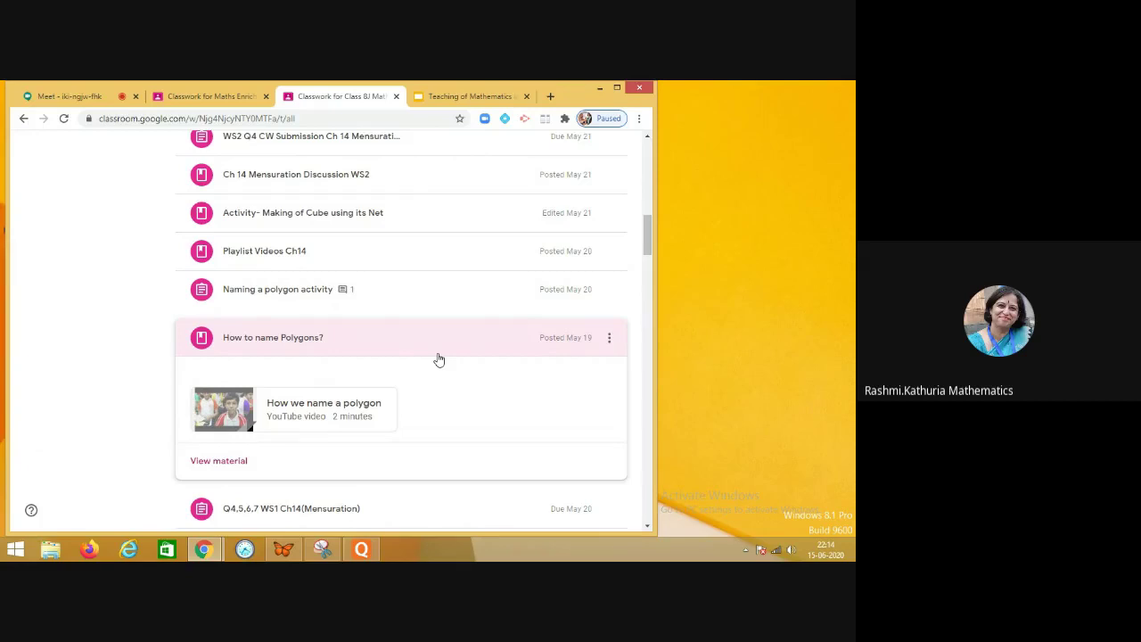
- Expand 'Naming a polygon activity' and open its Collaborative Activity Google Doc
left_click(297, 301)
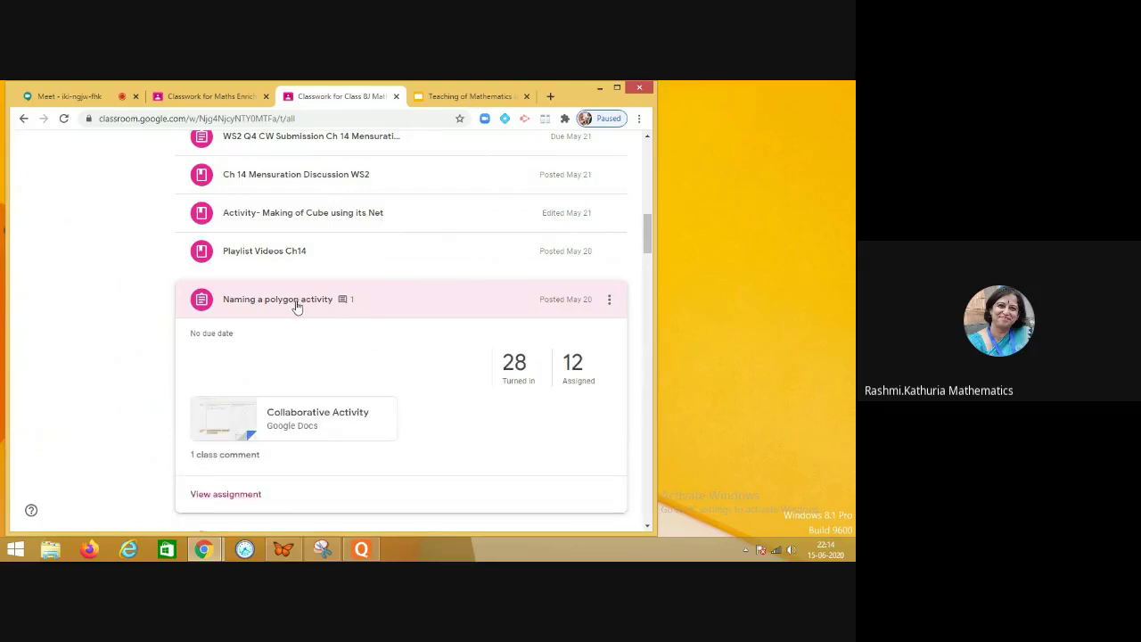
left_click(316, 411)
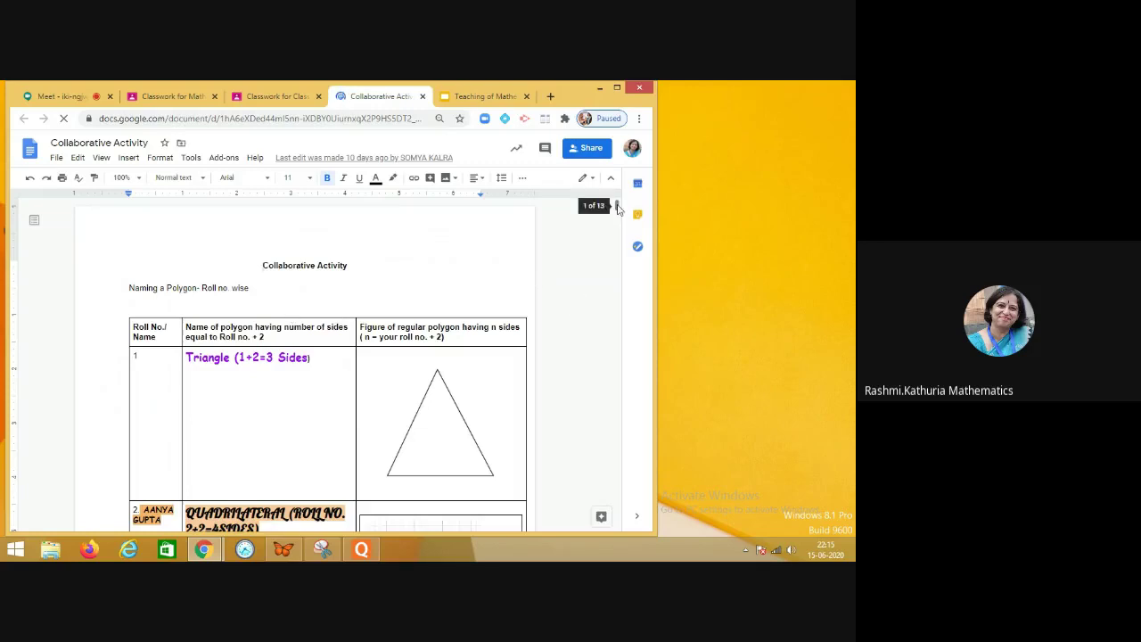
scroll(619, 208, "down", 1)
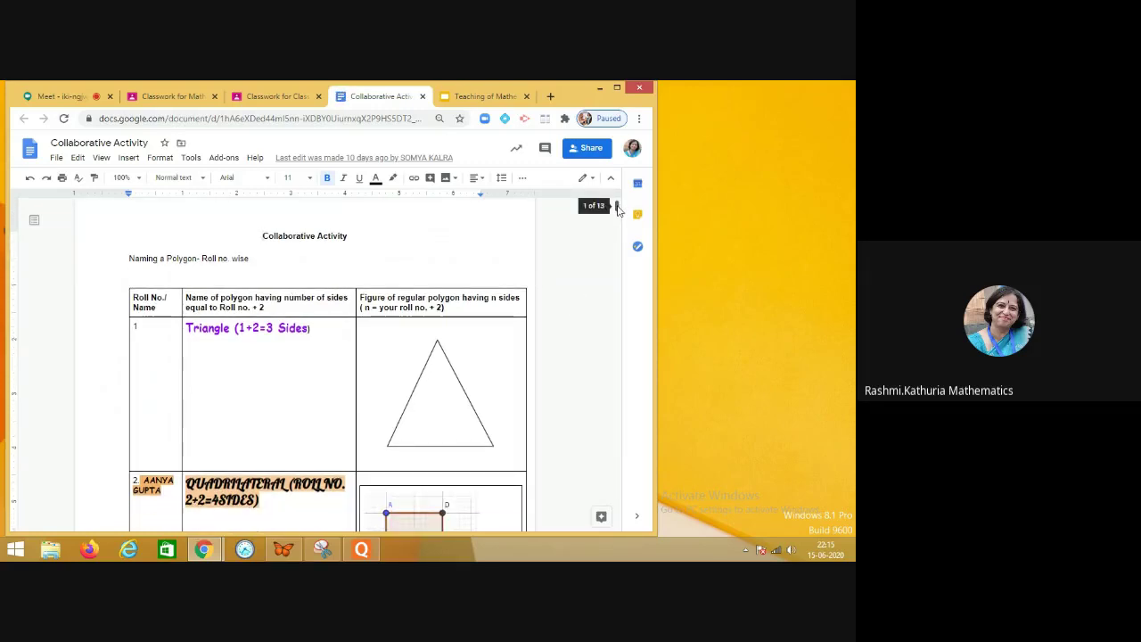
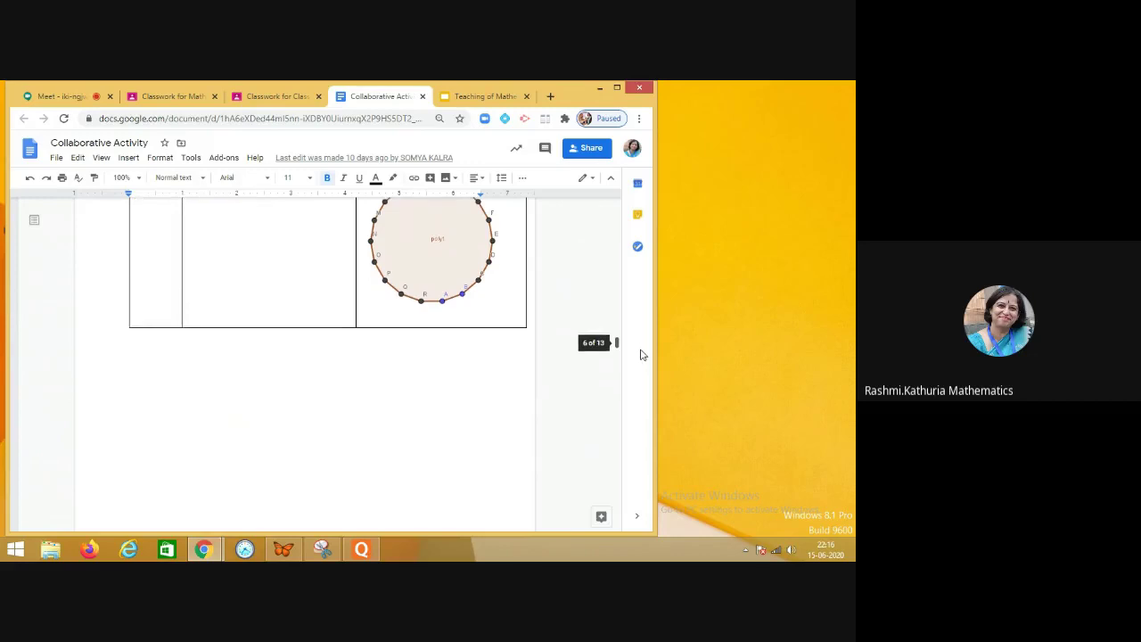
- Review the roll-number polygon table, e.g. Pentadecagon (13+2=15), then return to Classwork
scroll(642, 373, "down", 5)
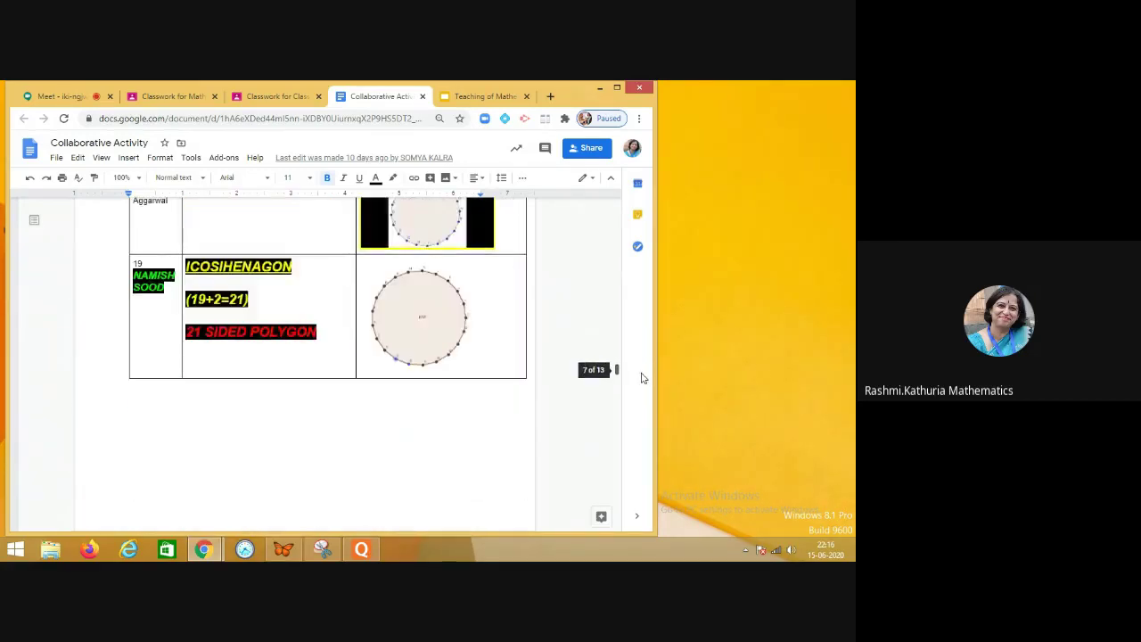
scroll(642, 388, "down", 5)
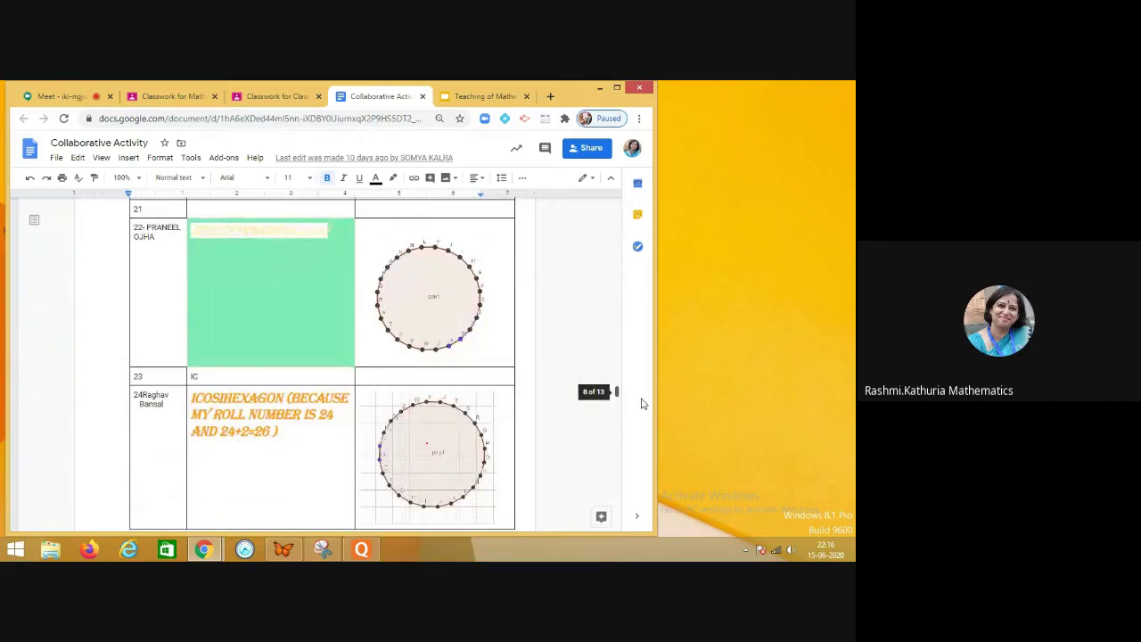
scroll(642, 404, "down", 10)
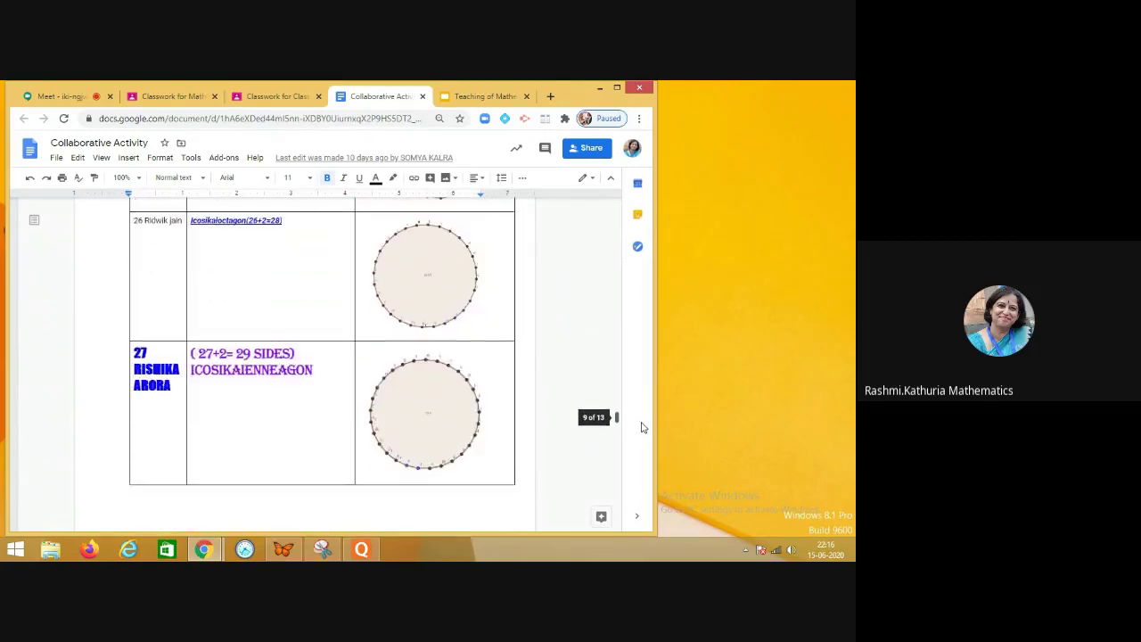
scroll(642, 427, "down", 8)
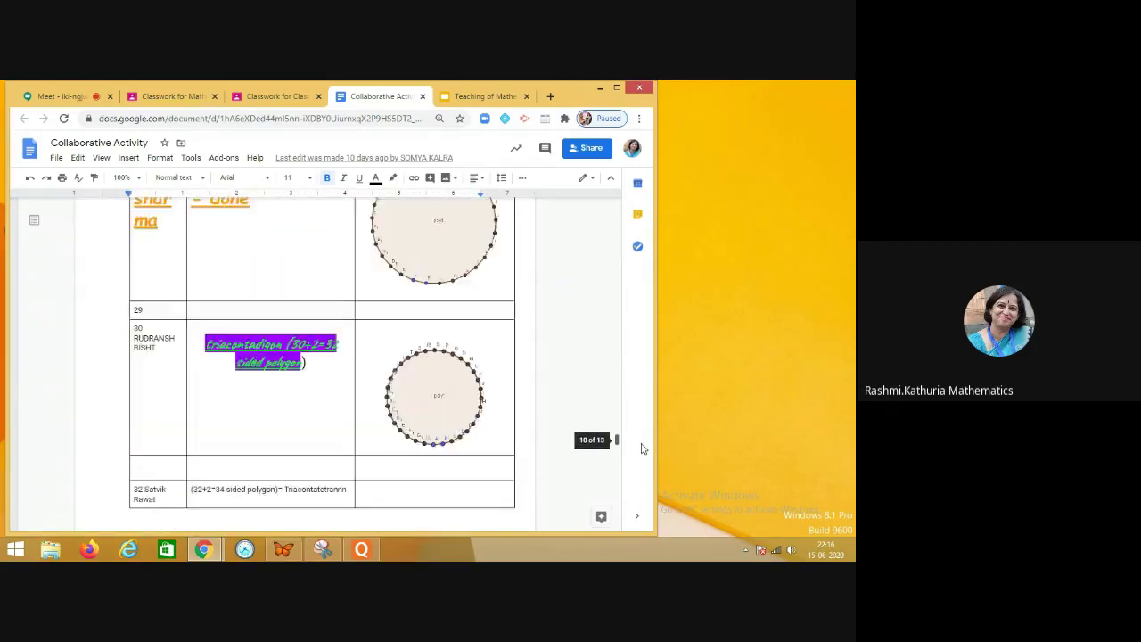
scroll(642, 448, "up", 20)
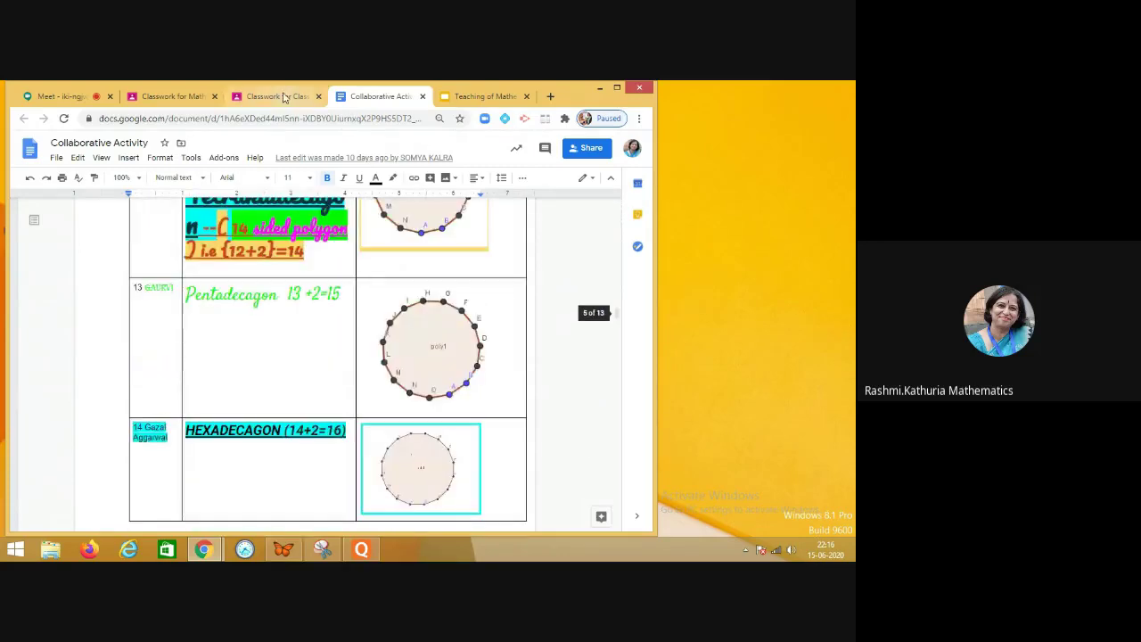
left_click(279, 96)
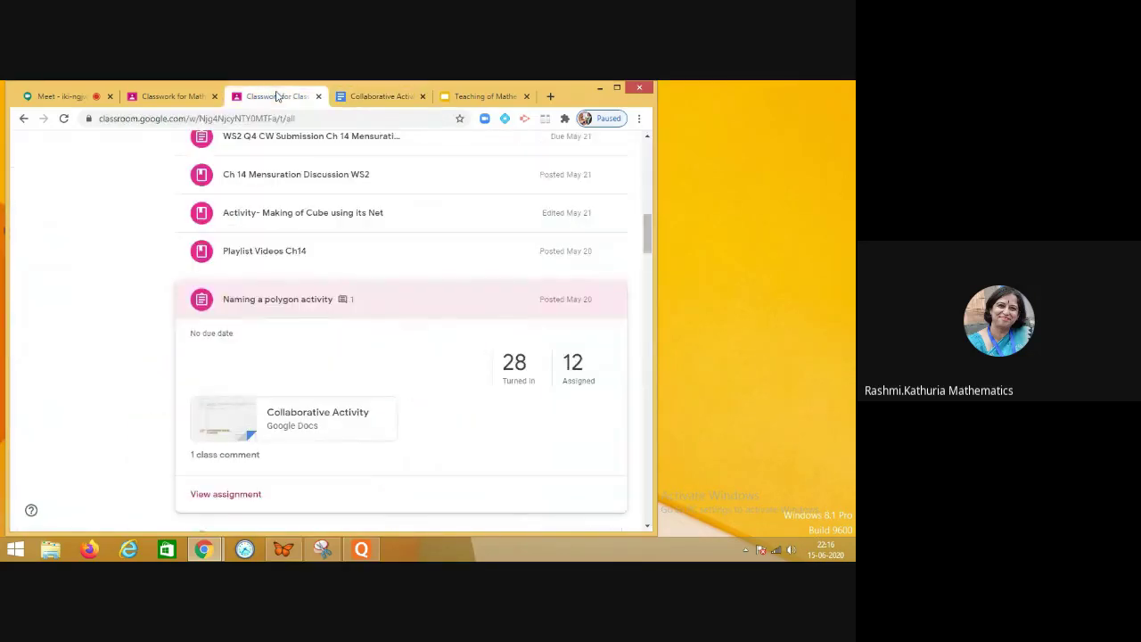
- Expand the Activity- Making of Cube using its Net row and open its 'Making a cube using its net' post
left_click(292, 258)
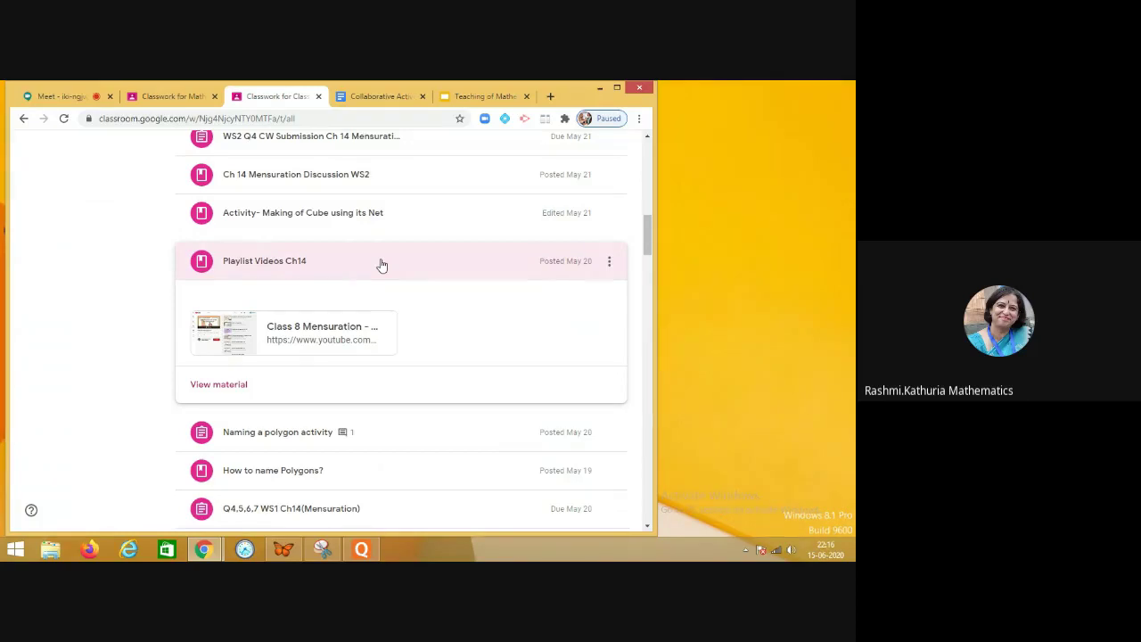
left_click(358, 223)
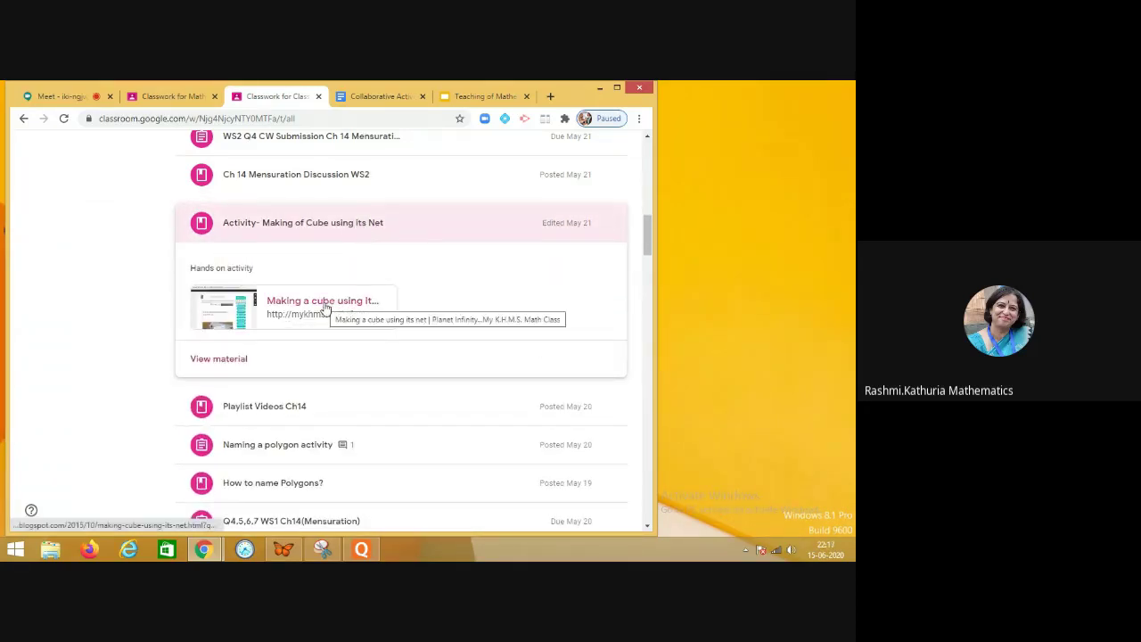
left_click(325, 308)
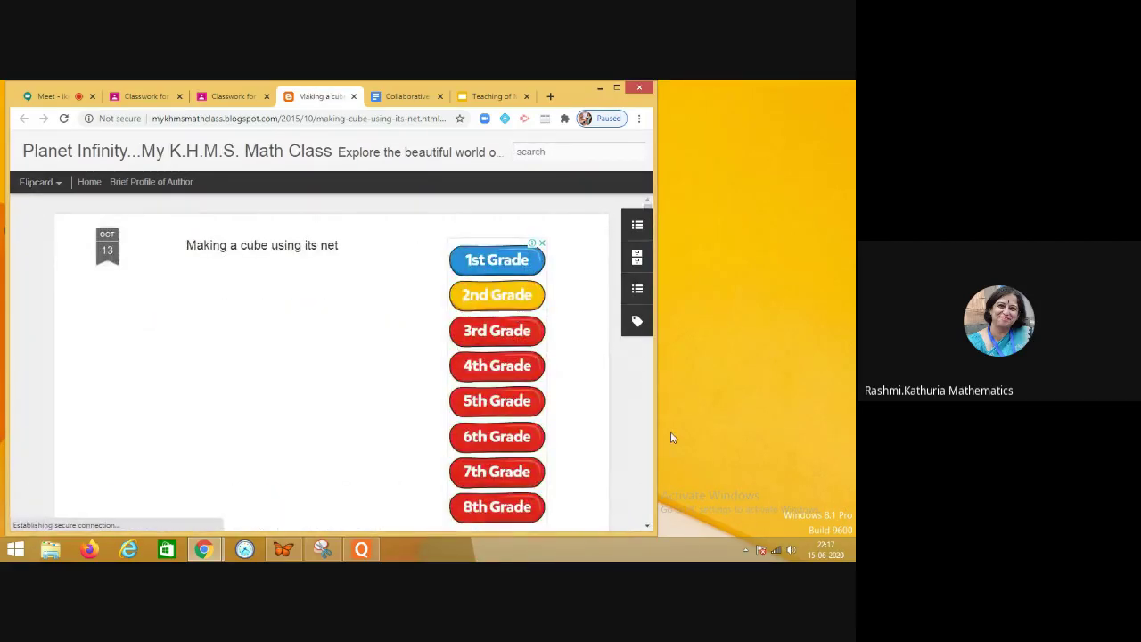
- Enlarge the cube photo in the blog post into a slideshow
left_click(649, 377)
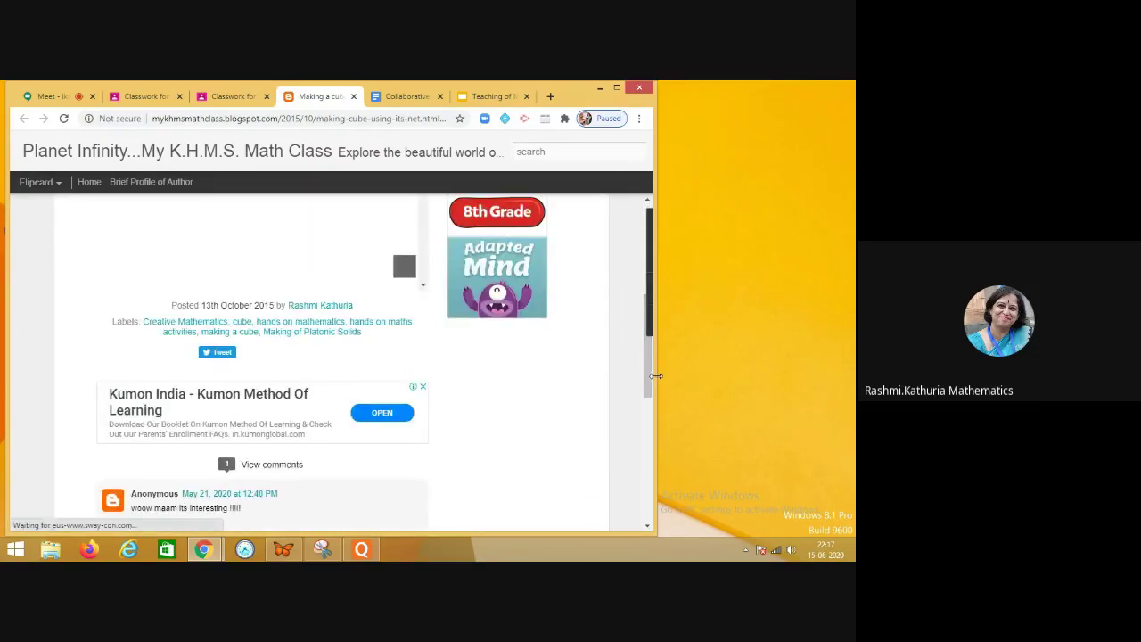
scroll(648, 369, "up", 3)
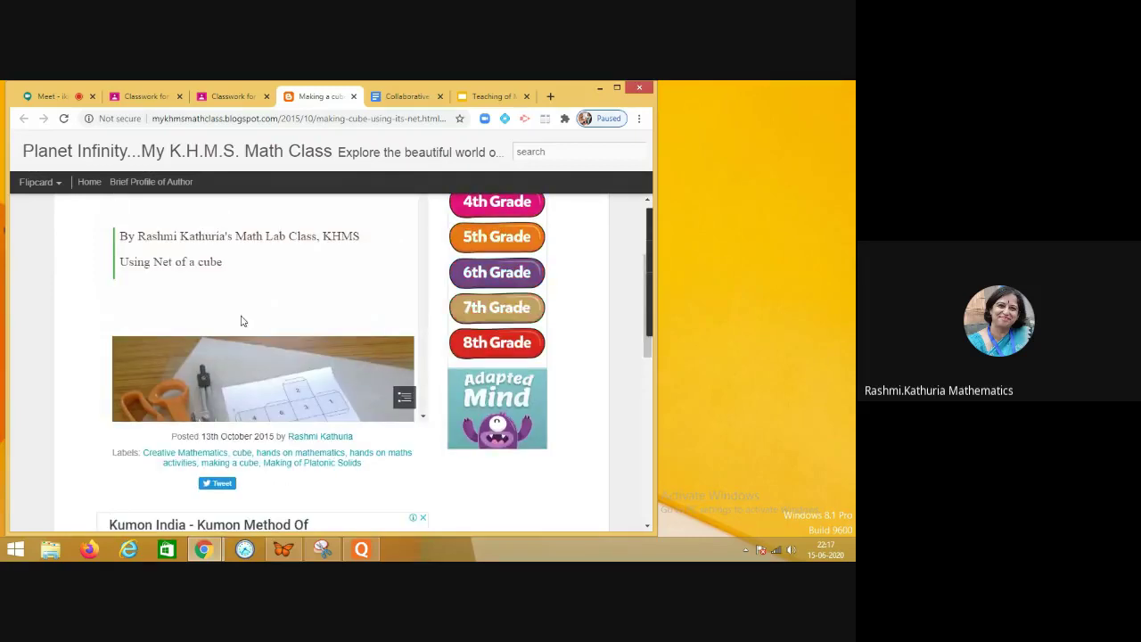
left_click(294, 362)
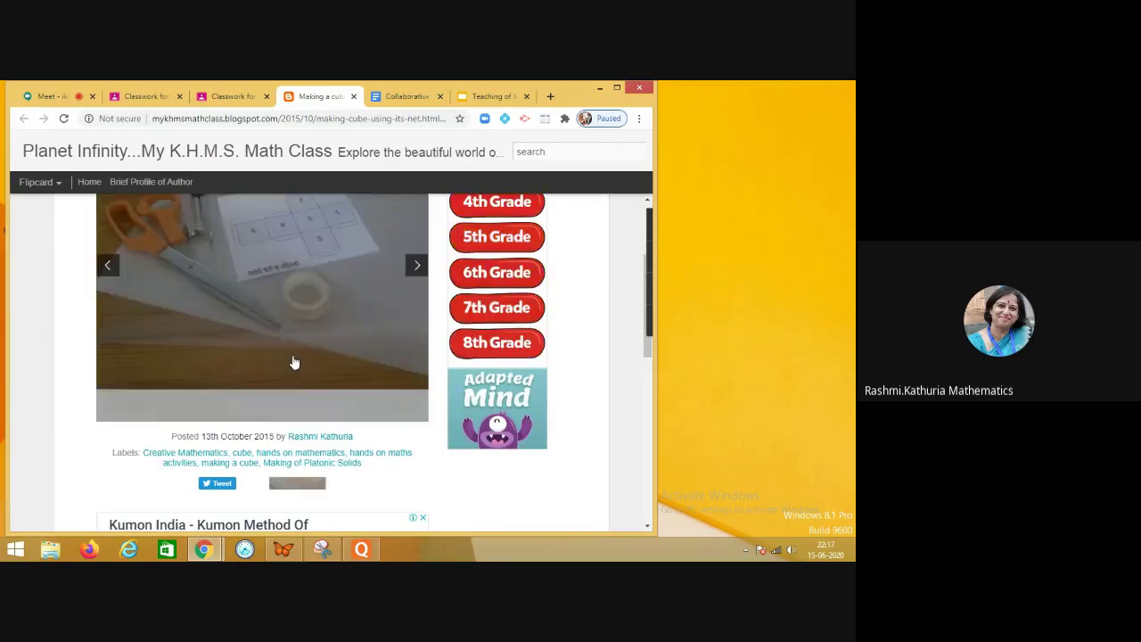
- Advance through the cube-net photos to the folded cube, then close the blog post
left_click(416, 430)
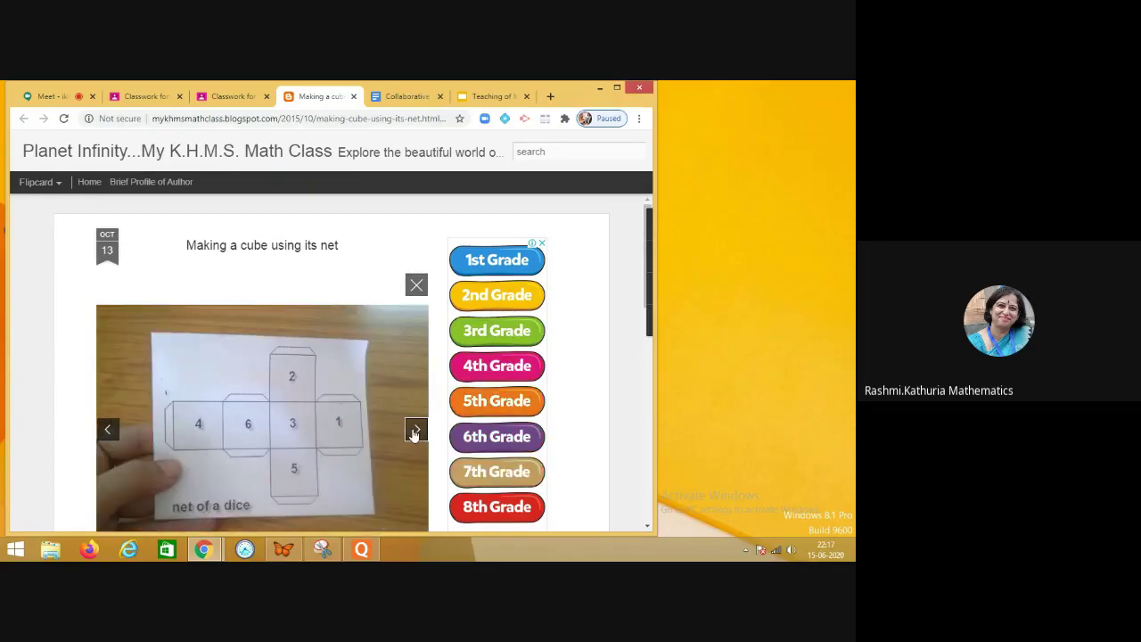
left_click(415, 431)
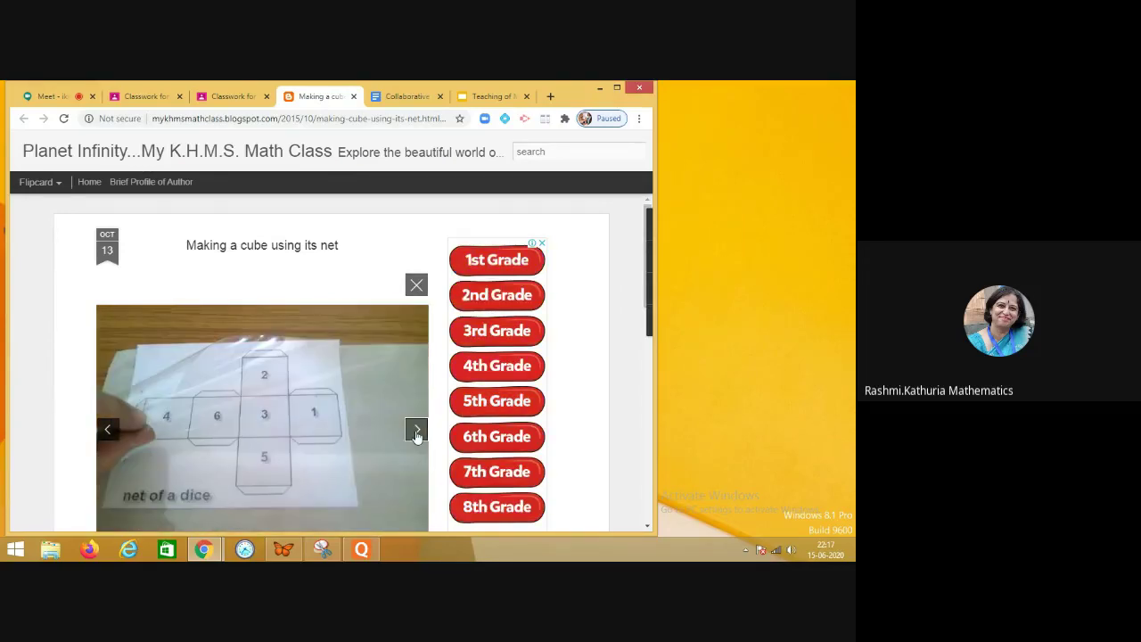
left_click(417, 433)
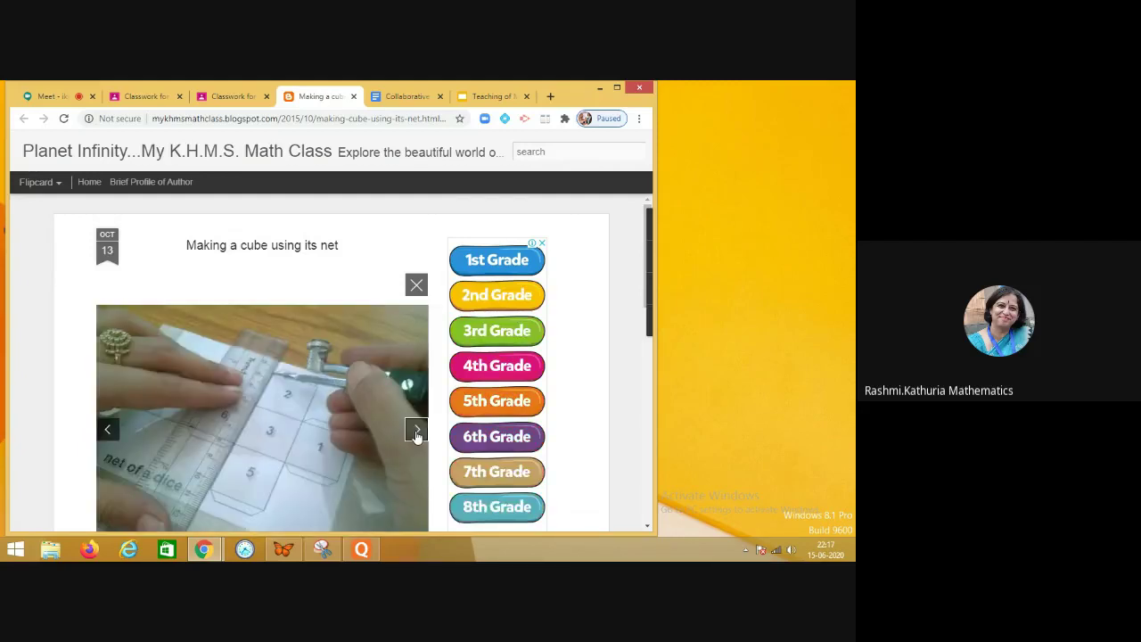
left_click(416, 433)
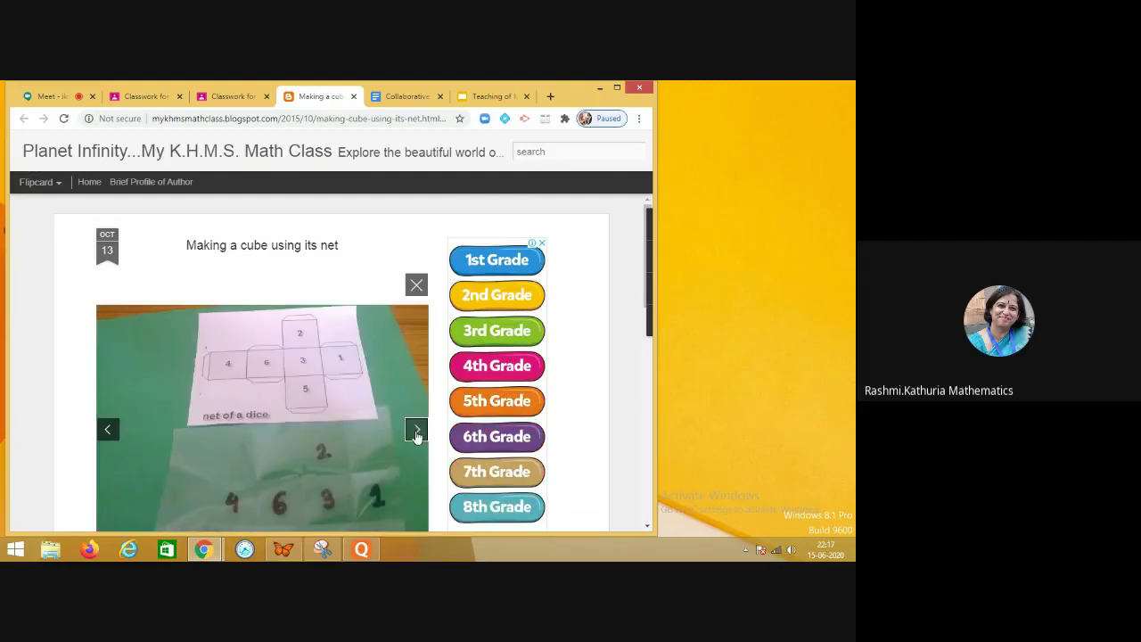
left_click(417, 431)
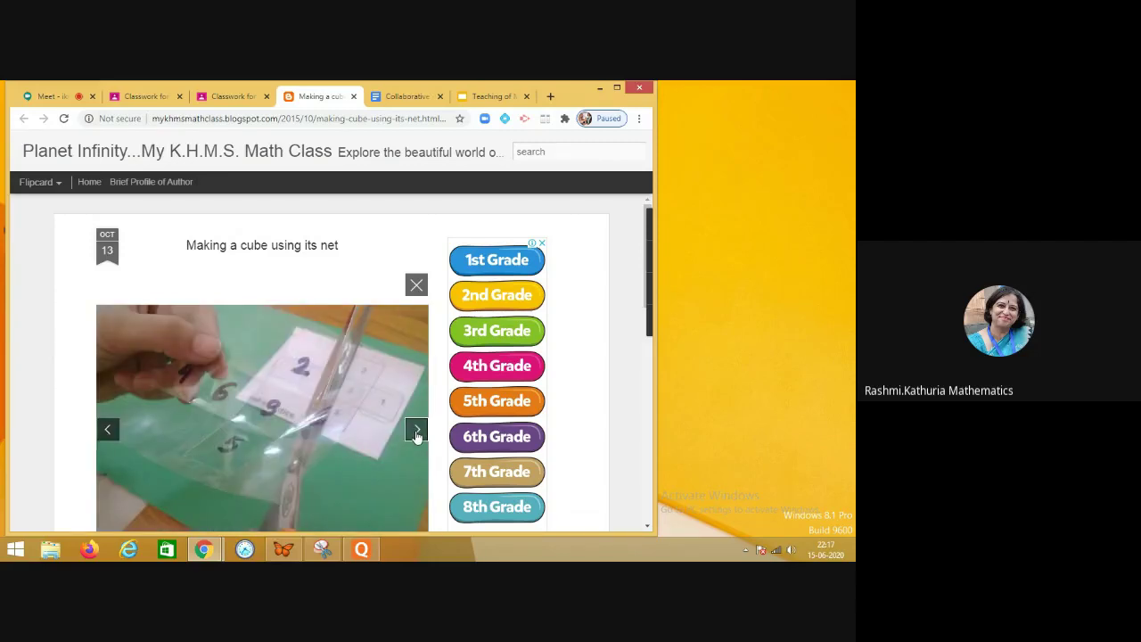
left_click(417, 431)
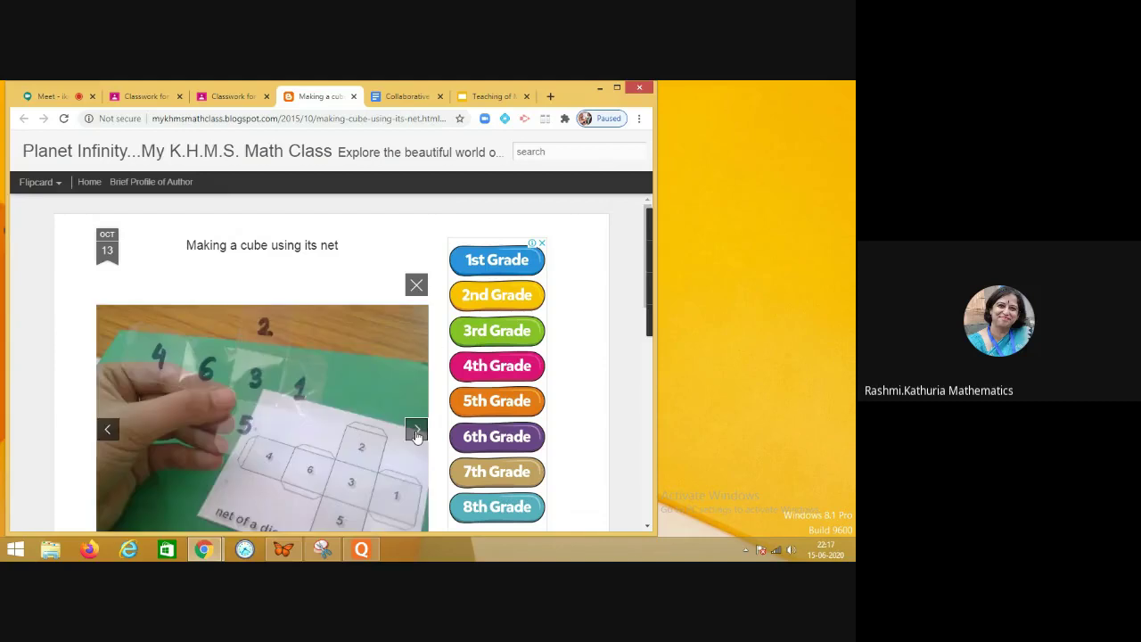
left_click(416, 431)
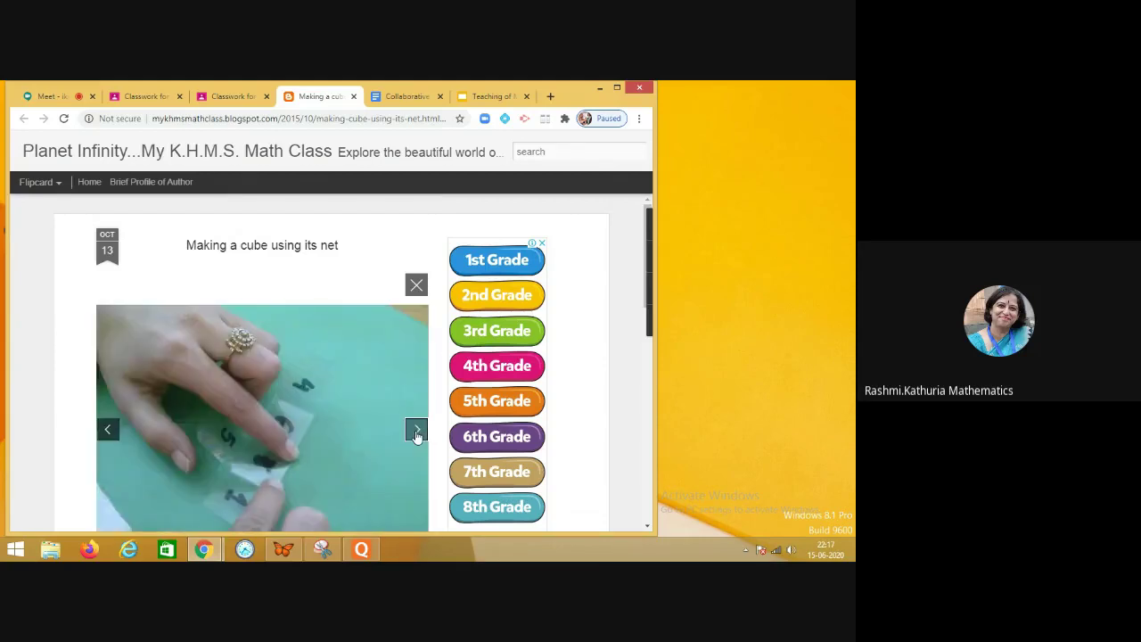
left_click(416, 432)
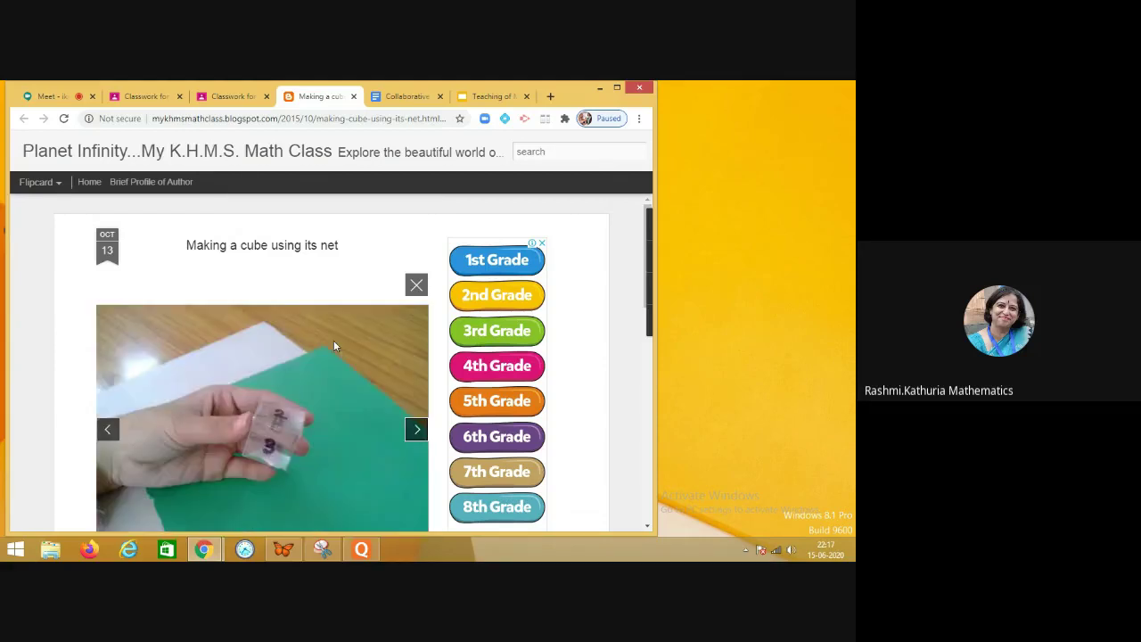
left_click(354, 96)
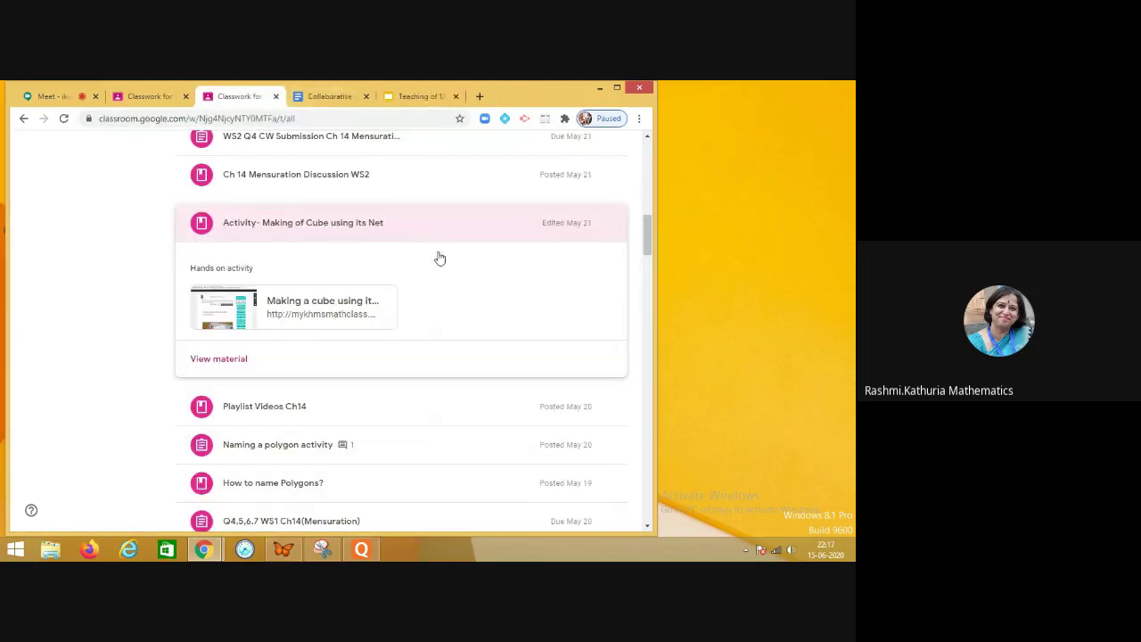
- Under Ch 14 Mensuration, open the 'Playing with unit cubes' enrichment post from its link card
left_click_drag(648, 252, 648, 243)
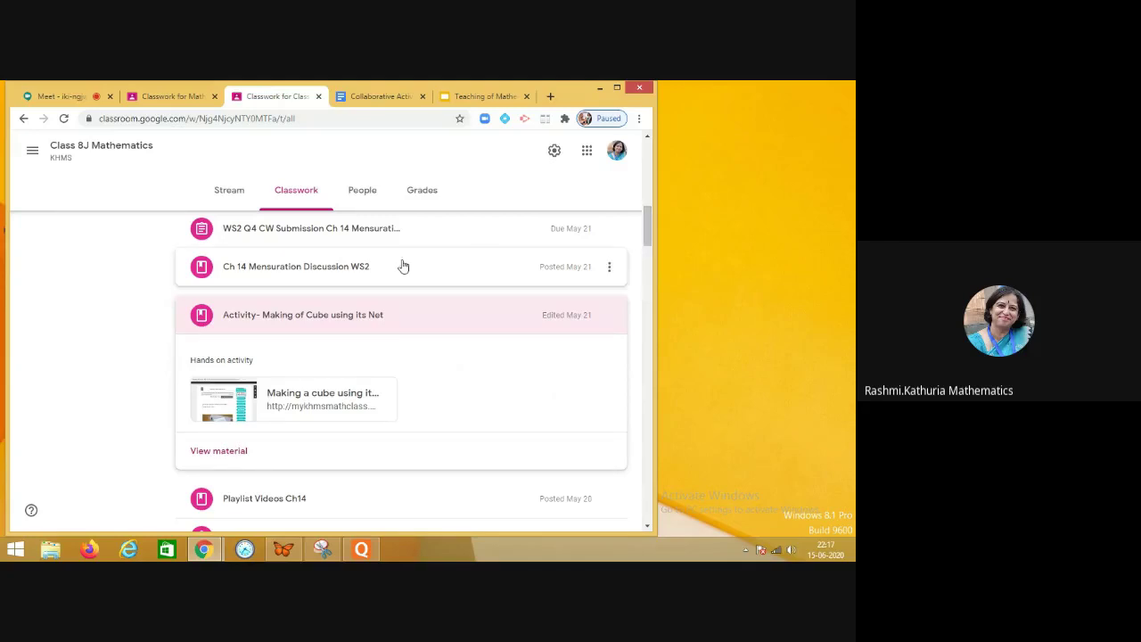
left_click(348, 273)
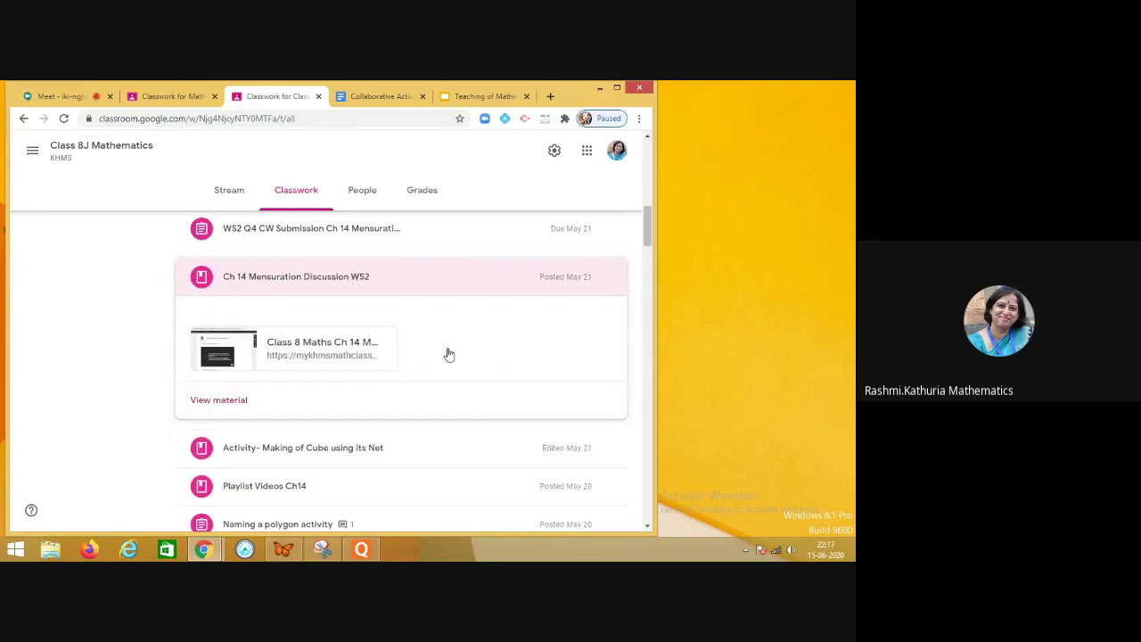
left_click(354, 237)
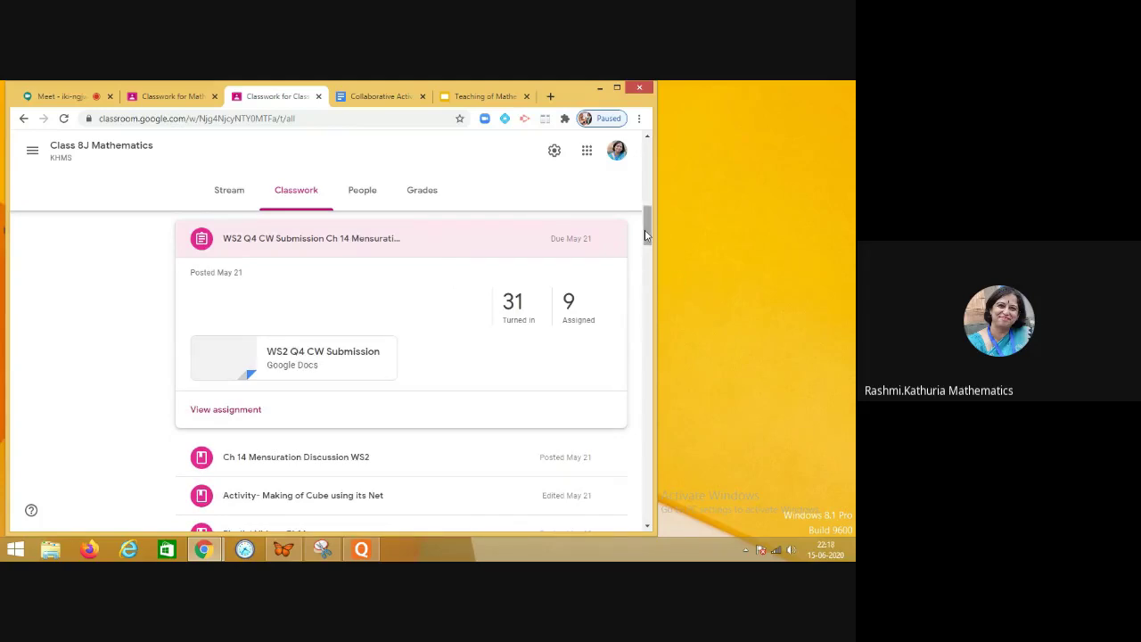
left_click_drag(645, 229, 645, 198)
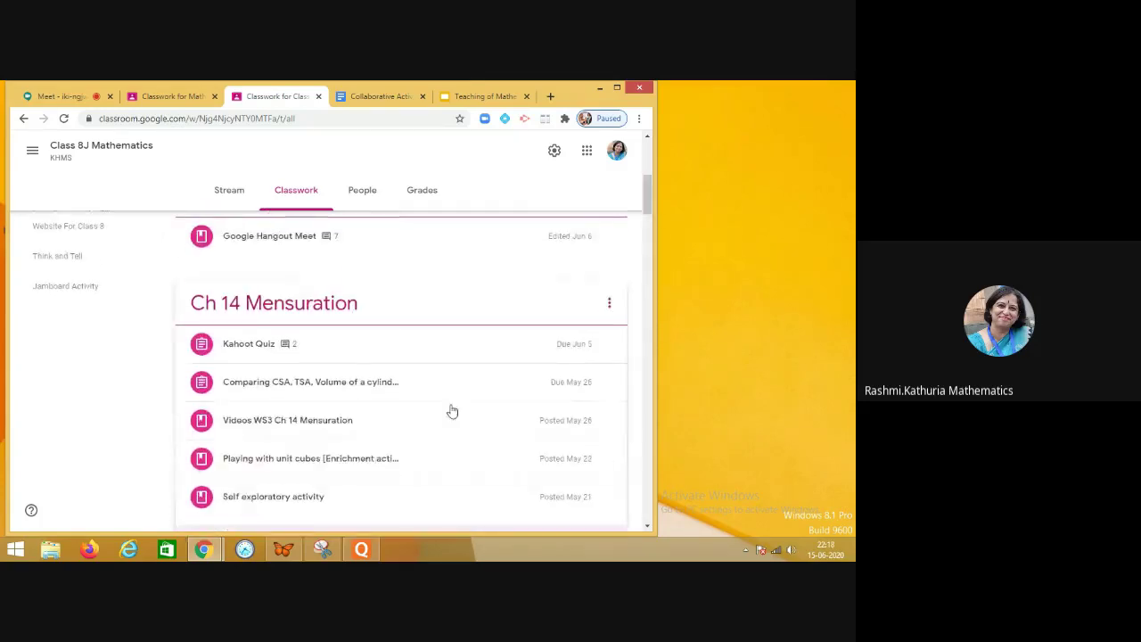
left_click(344, 465)
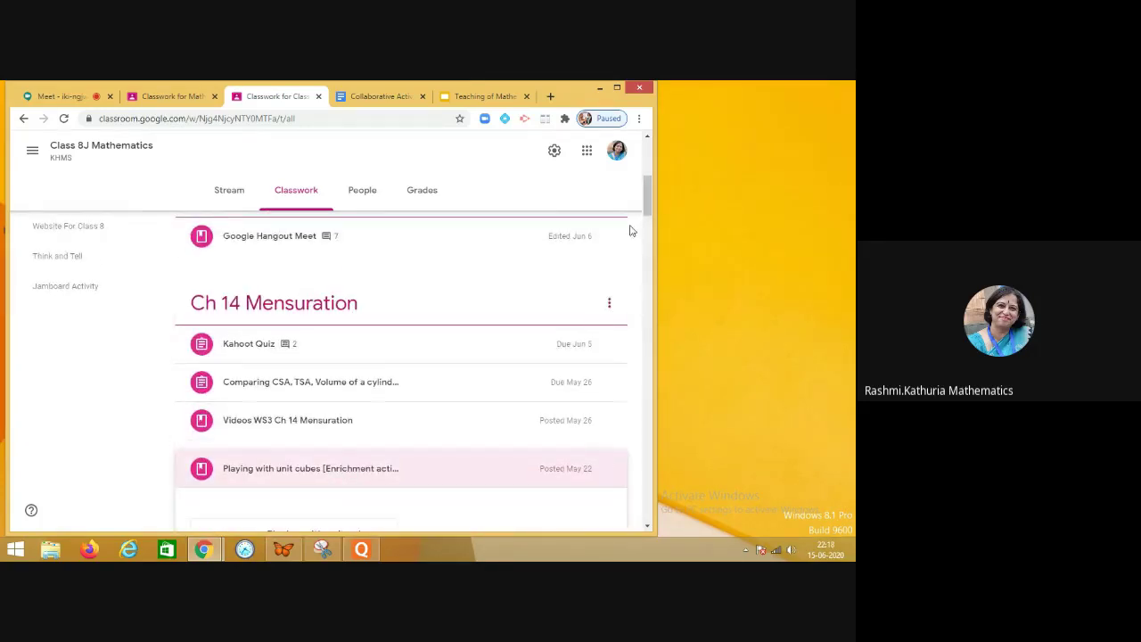
scroll(649, 221, "down", 2)
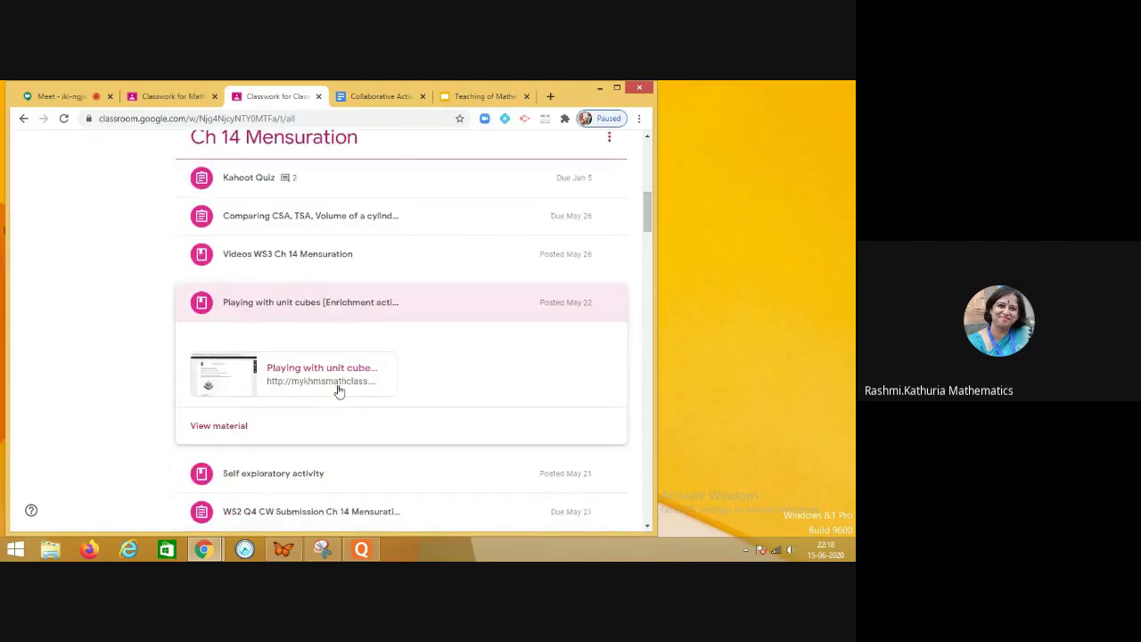
left_click(352, 373)
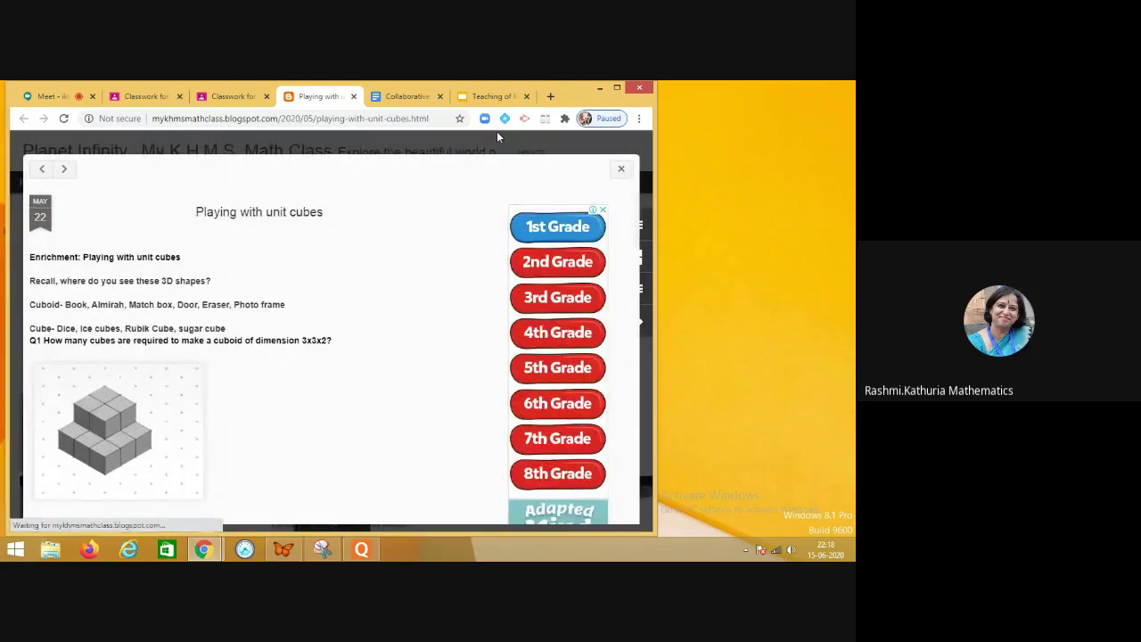
- Search 'nctm illuminations' in a new tab and open the Illuminations (NCTM) site
left_click(550, 97)
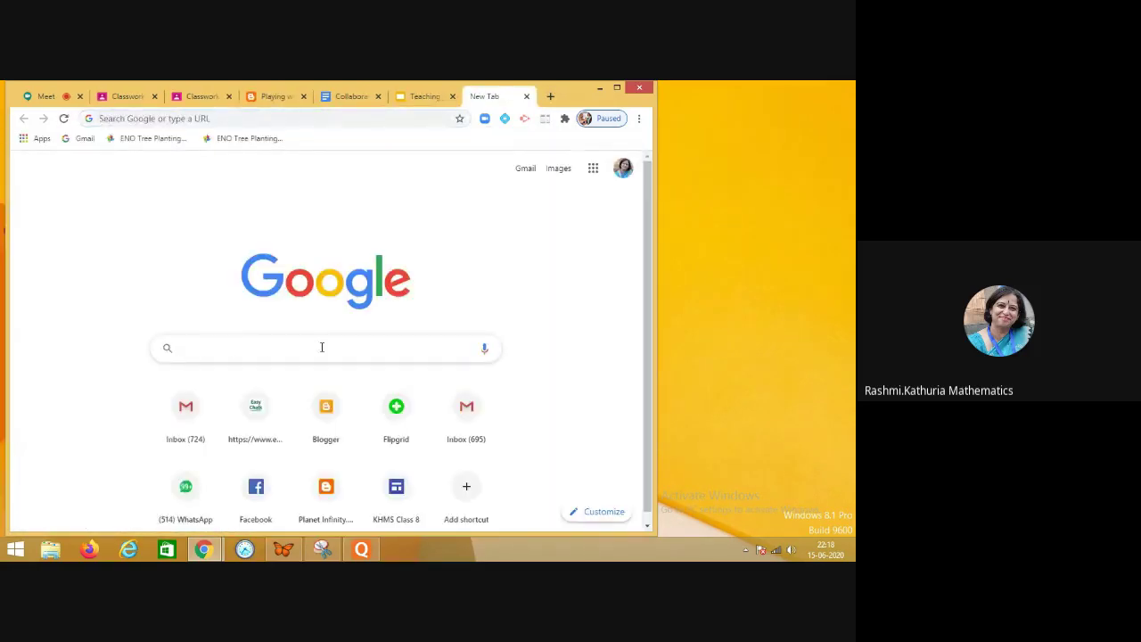
type("nctm")
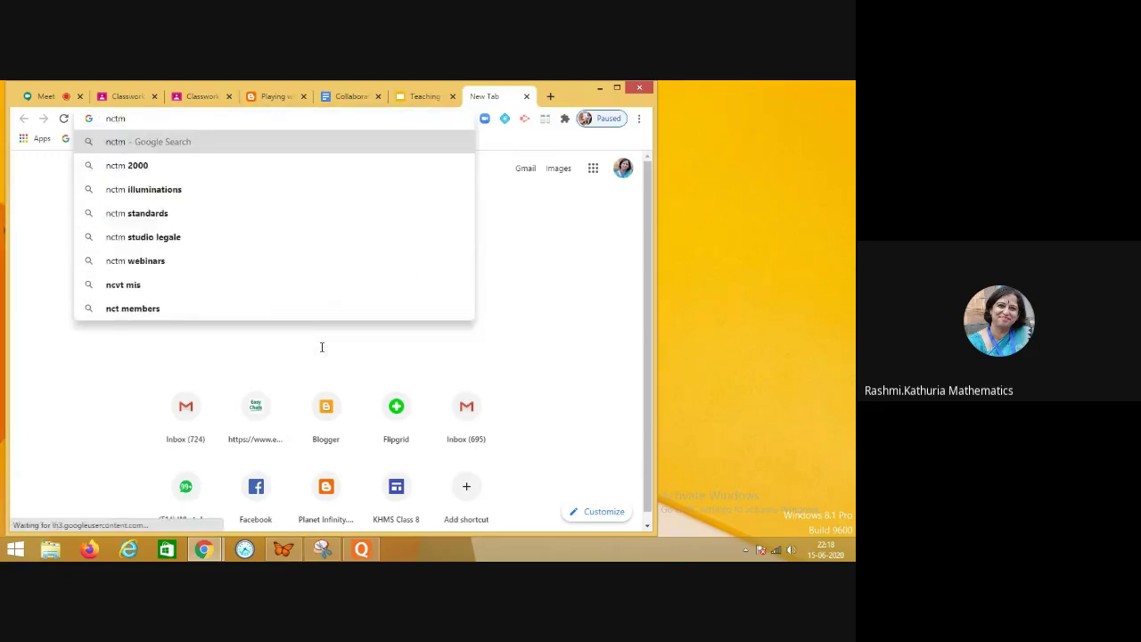
left_click(183, 204)
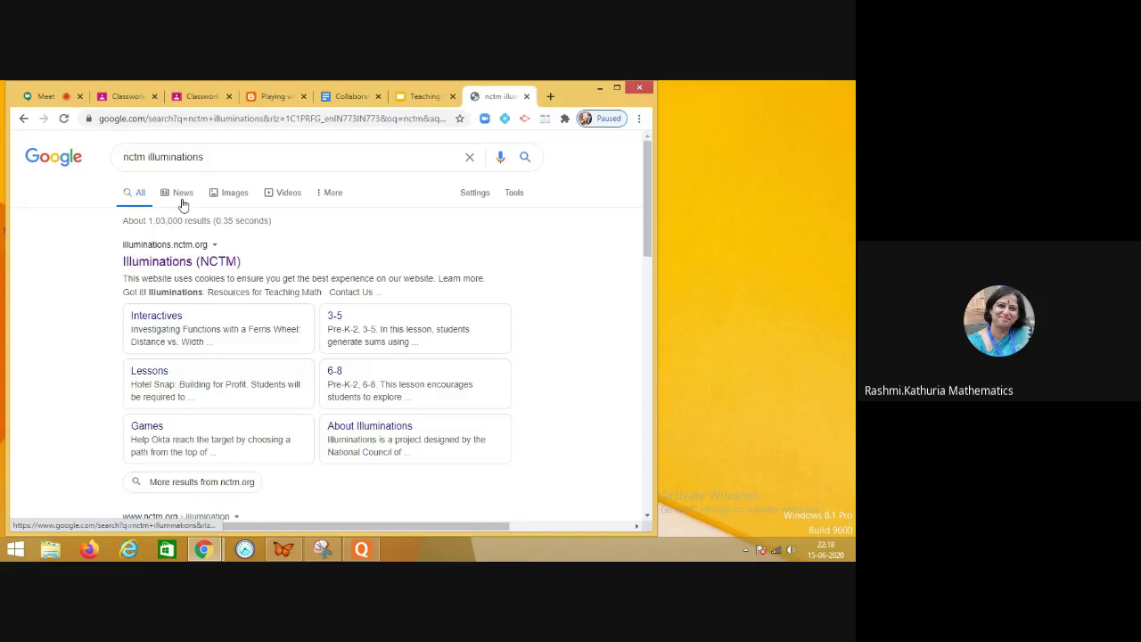
left_click(177, 262)
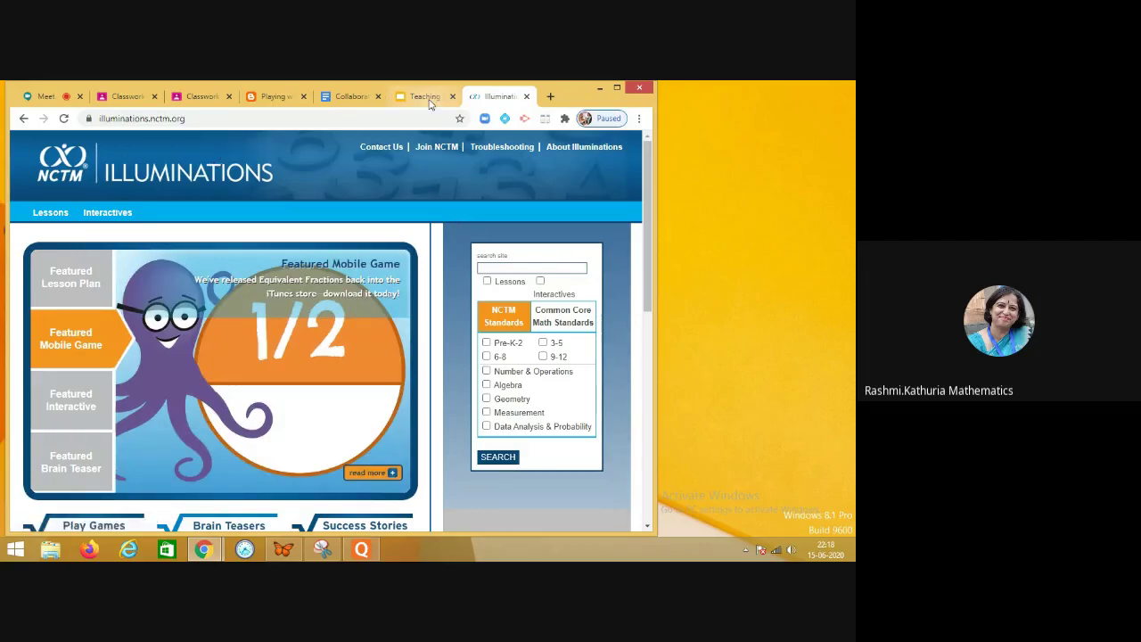
- Search 'illumination isometric drawing tool' and open the NCTM Isometric Drawing Tool's dot-paper grid
left_click(550, 96)
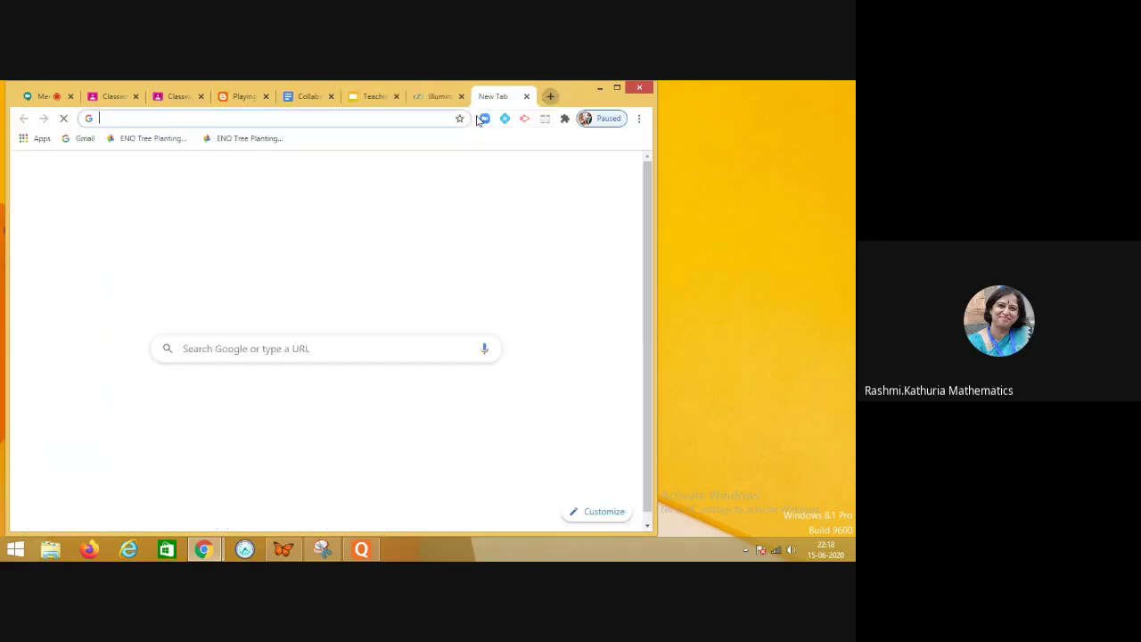
left_click(419, 119)
type("ill")
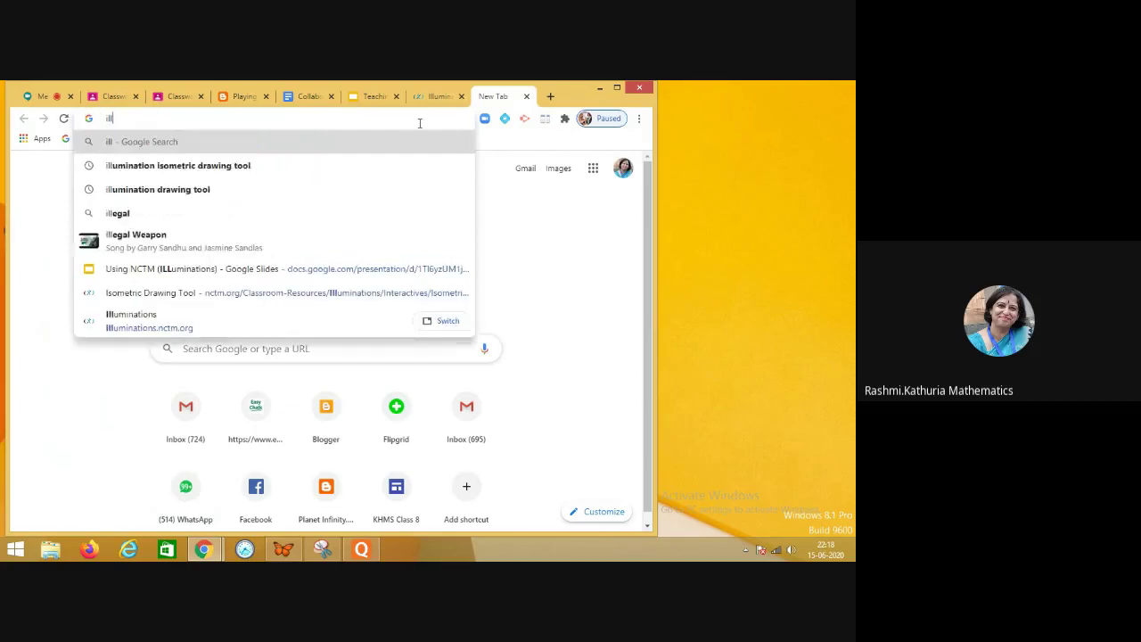
type("umination")
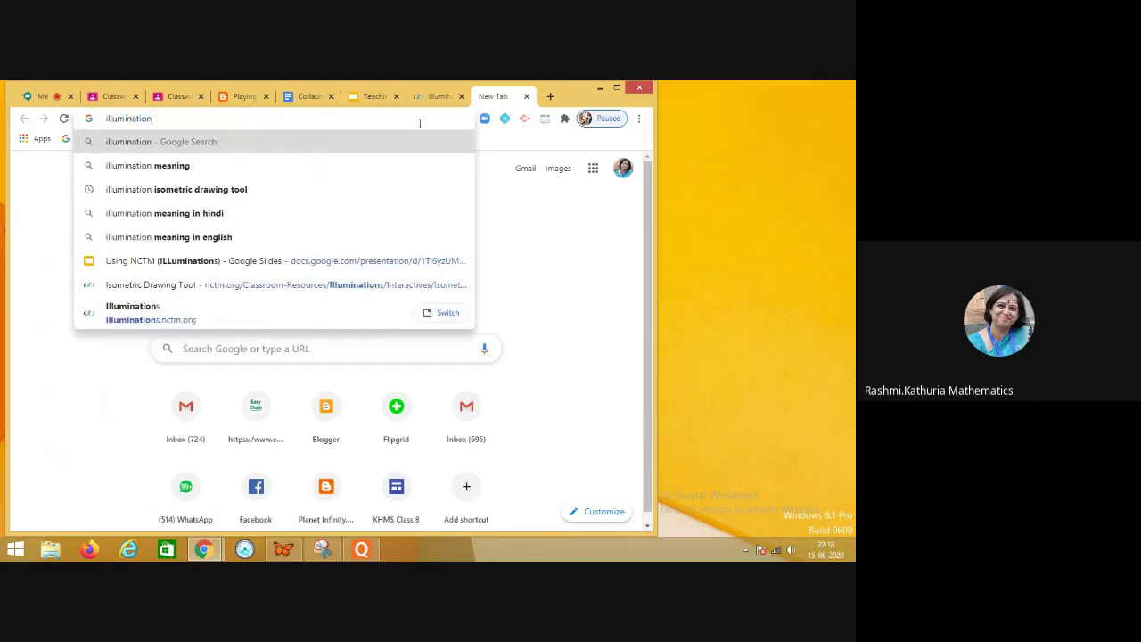
left_click(326, 200)
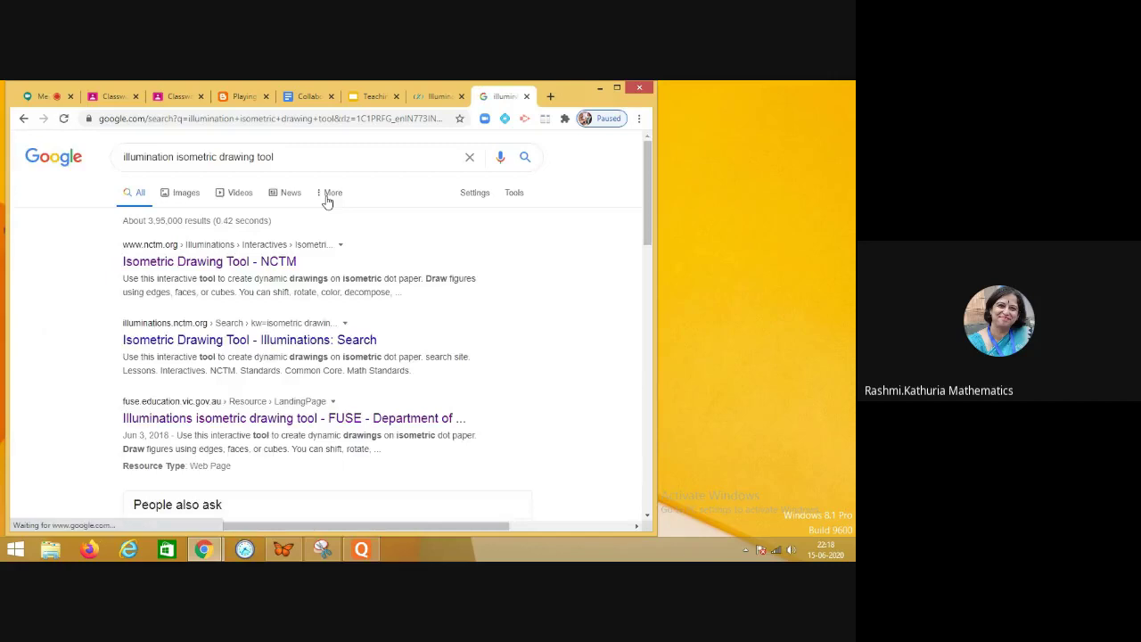
left_click(250, 259)
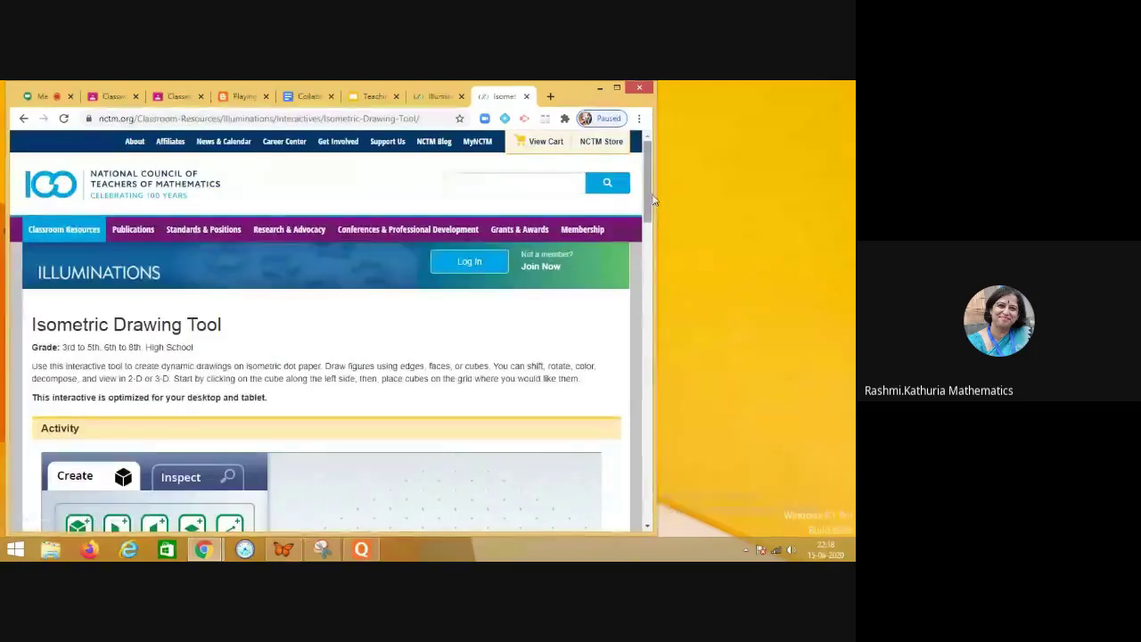
scroll(657, 250, "down", 4)
scroll(659, 267, "down", 2)
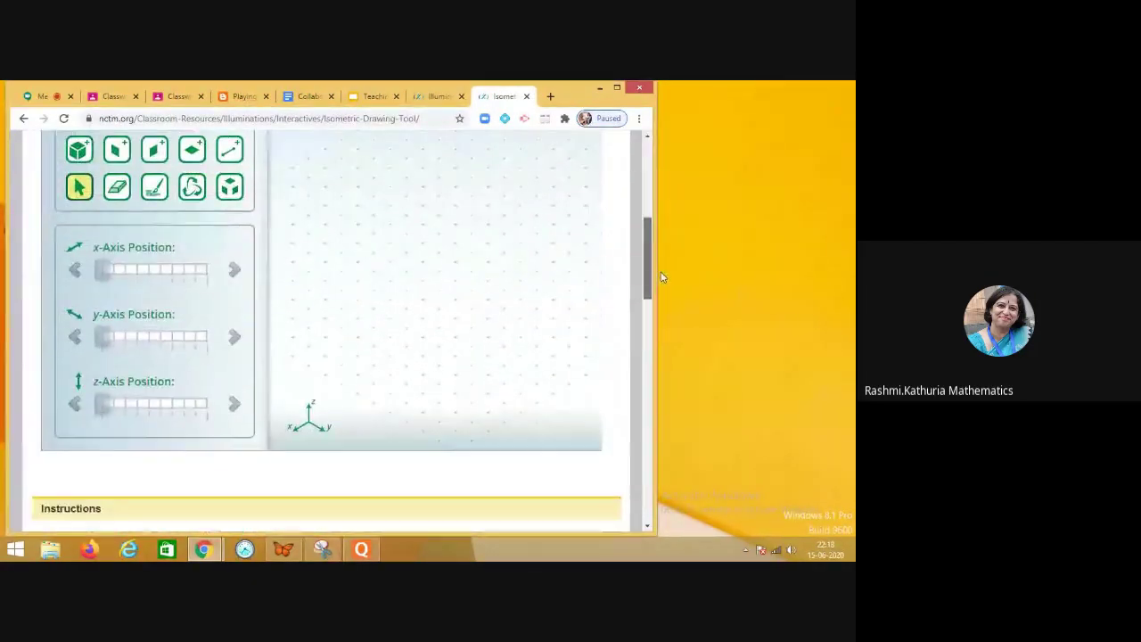
scroll(660, 273, "up", 2)
- With the Add Cube tool, place grey cubes forming a staircase one, two and three cubes high
left_click(79, 195)
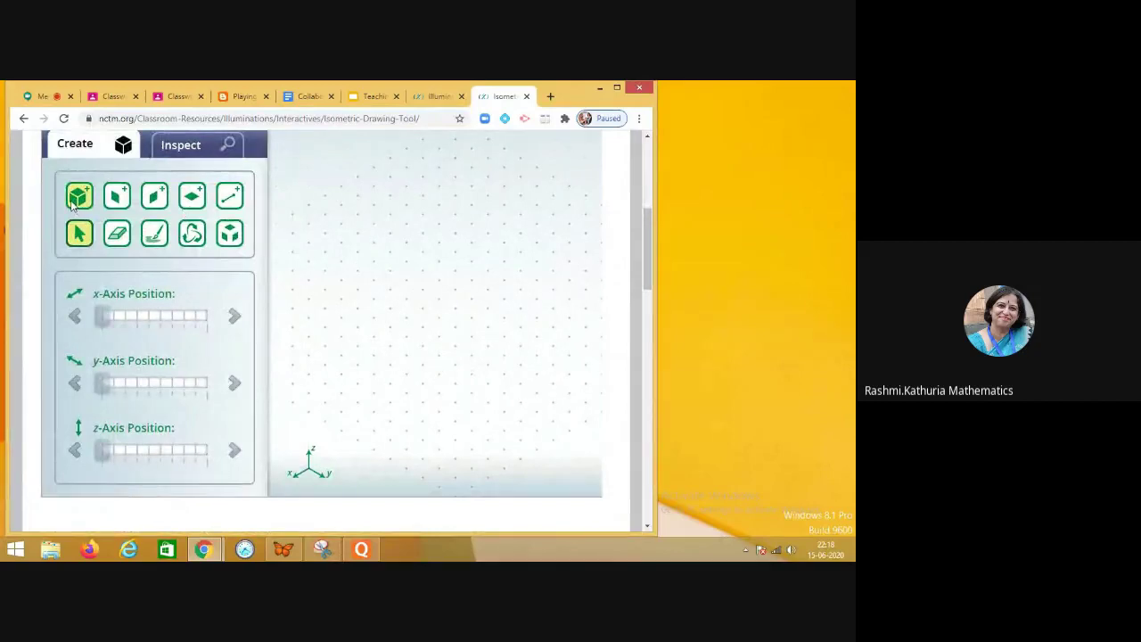
left_click(384, 303)
left_click(417, 304)
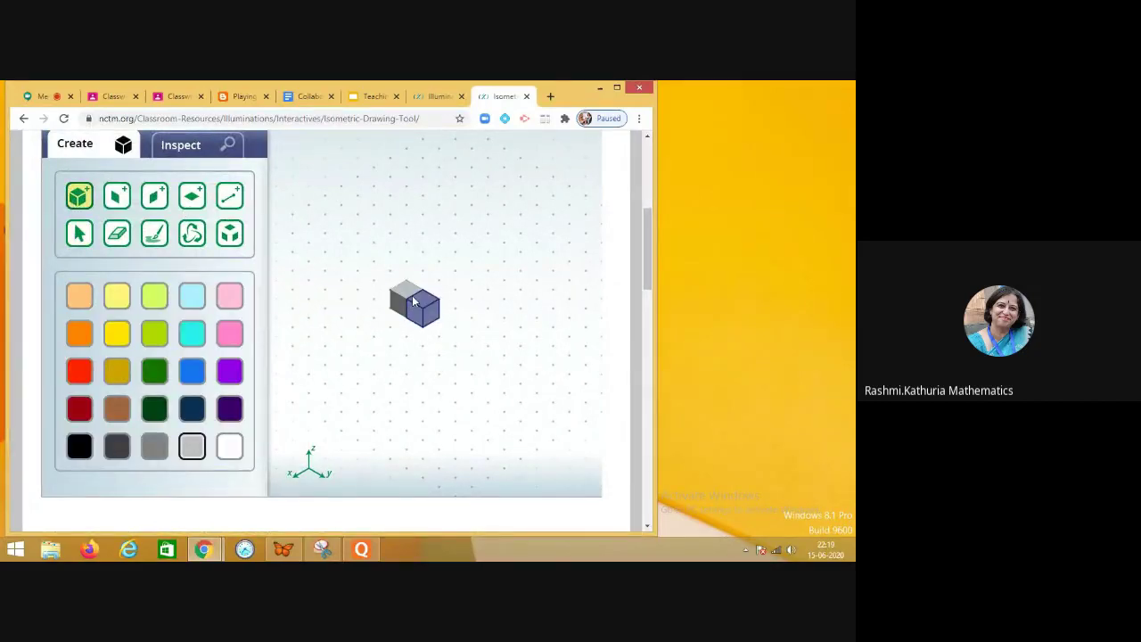
left_click(382, 312)
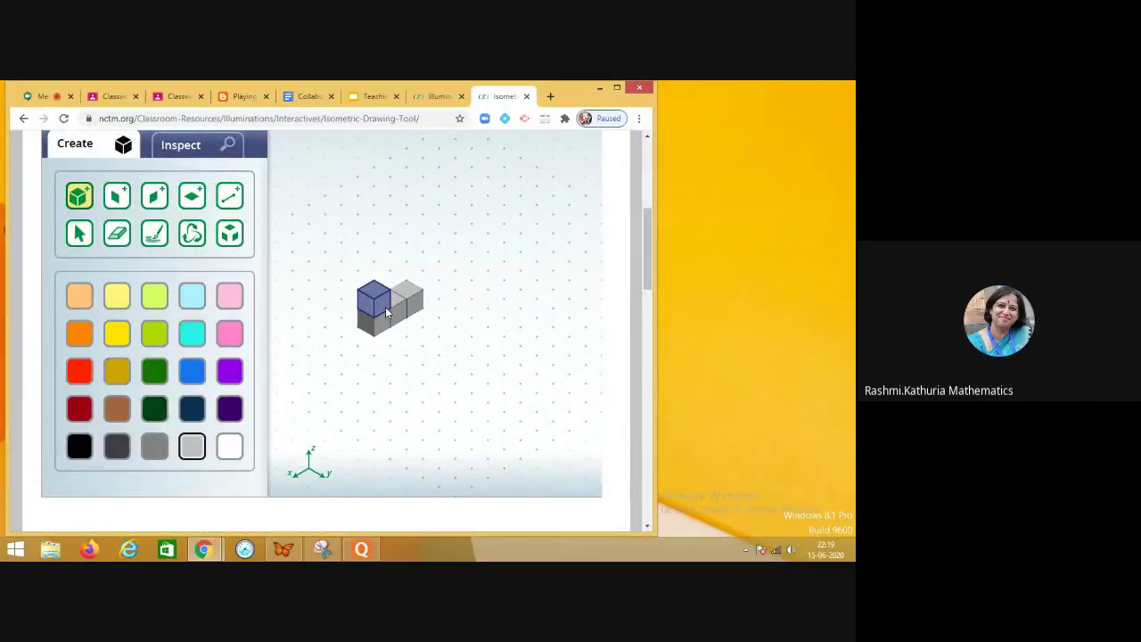
left_click(408, 289)
left_click(406, 266)
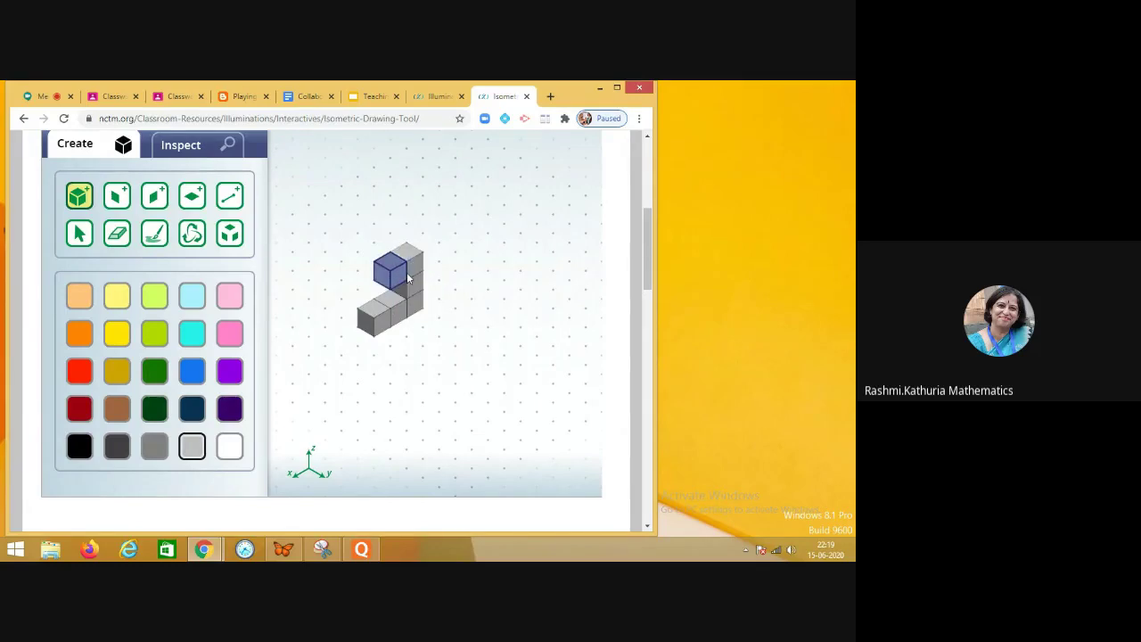
left_click(392, 278)
left_click(385, 299)
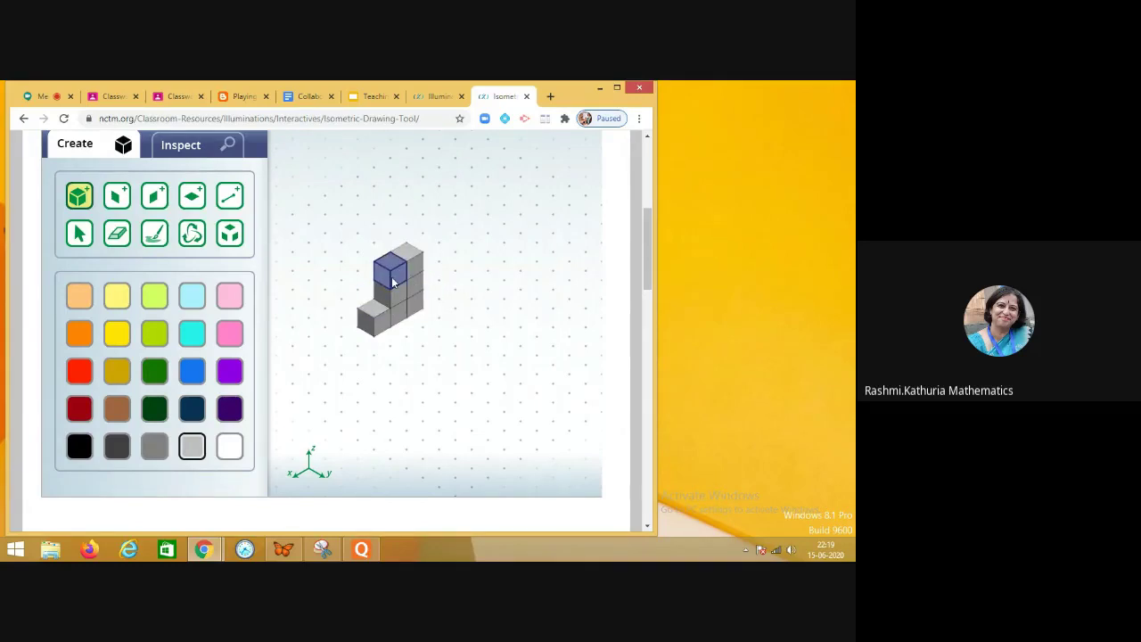
left_click(388, 269)
left_click(406, 244)
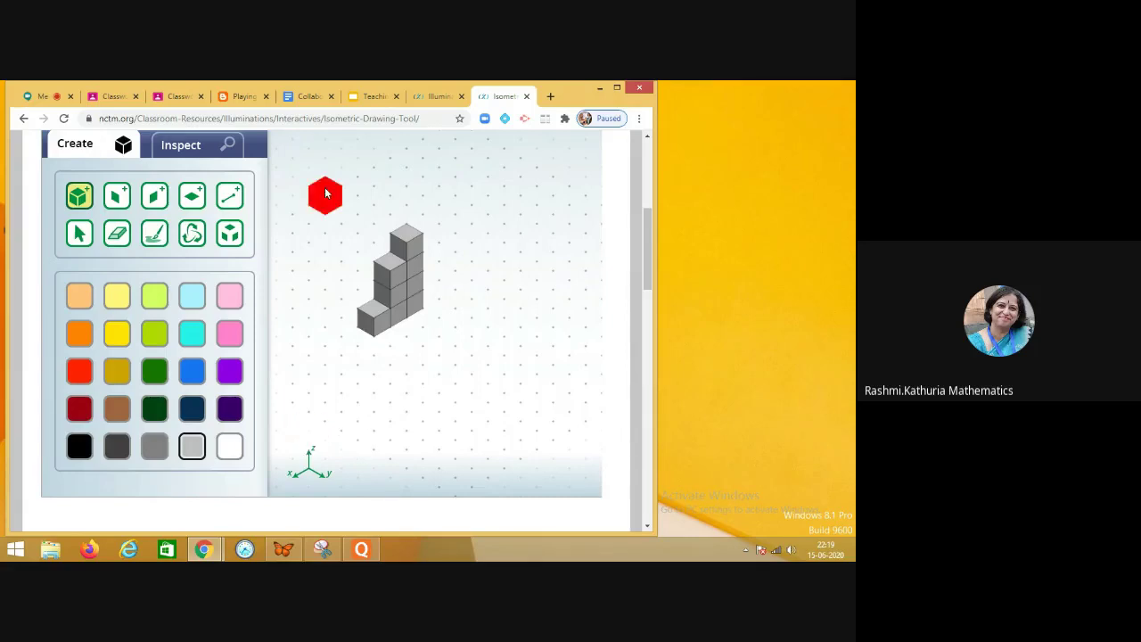
- Glance over the slides, Collaborative Activity and unit-cubes blog tabs, then return to Classroom
left_click(357, 97)
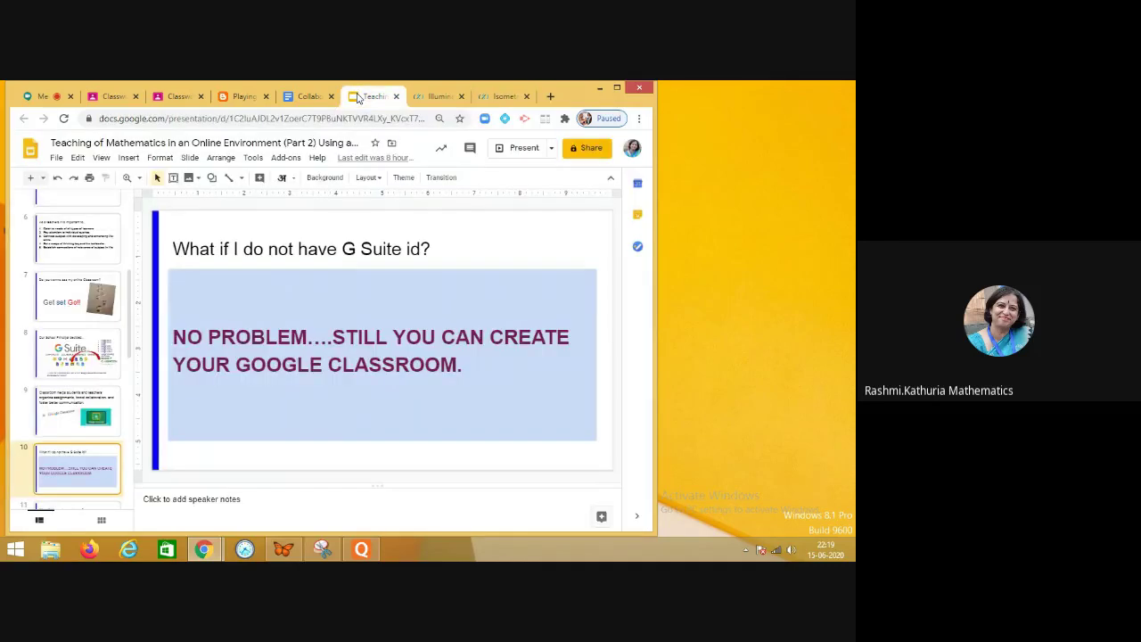
left_click(297, 100)
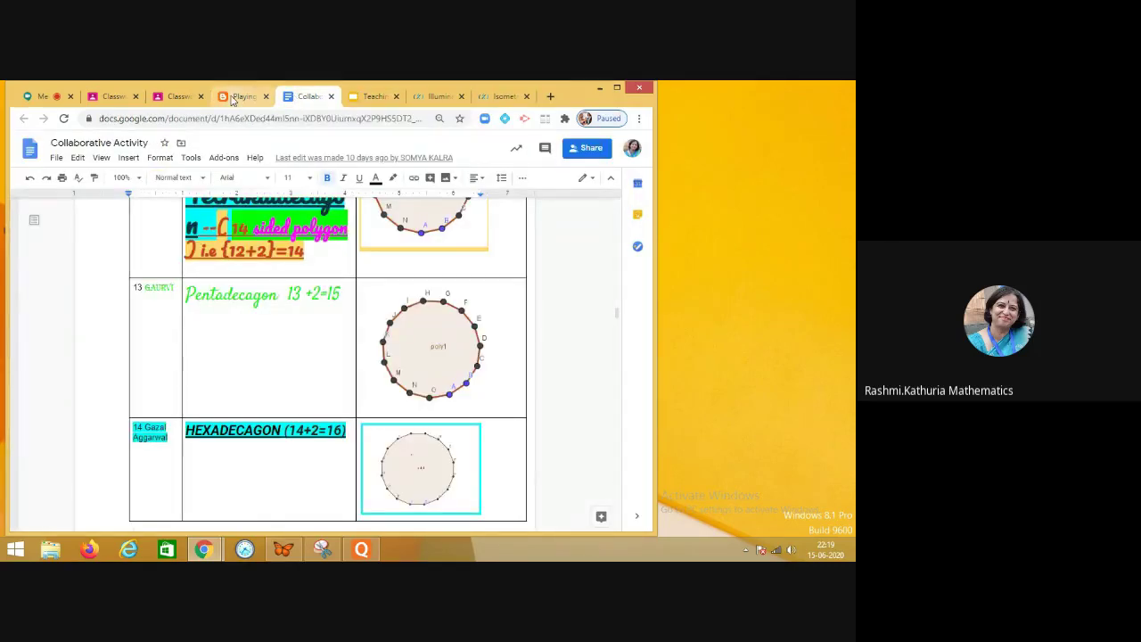
left_click(233, 97)
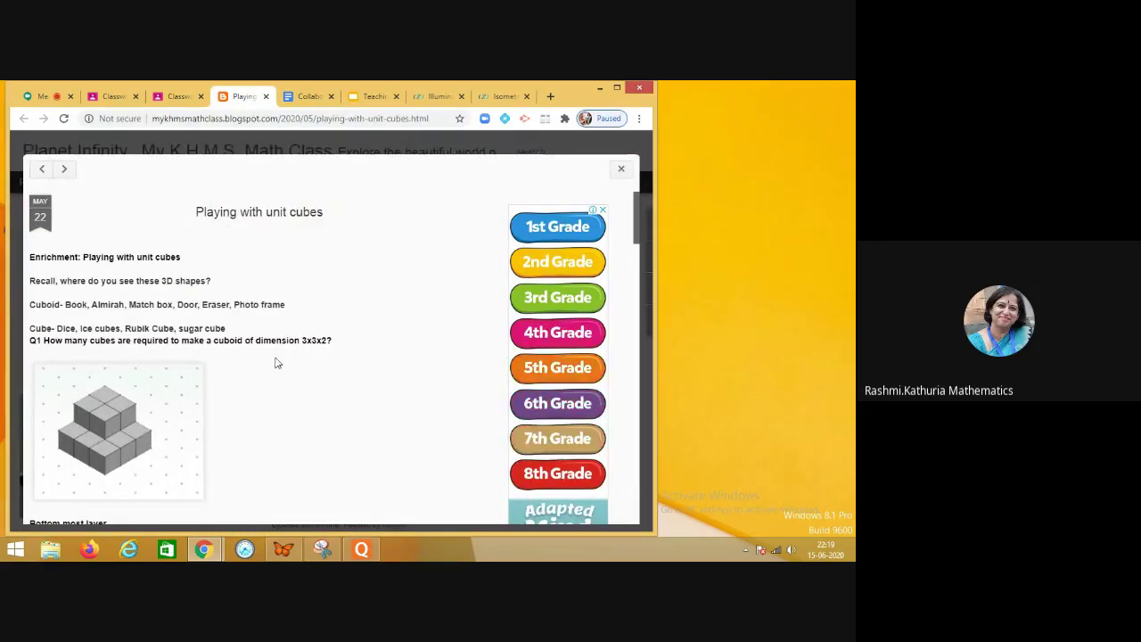
left_click_drag(636, 218, 647, 346)
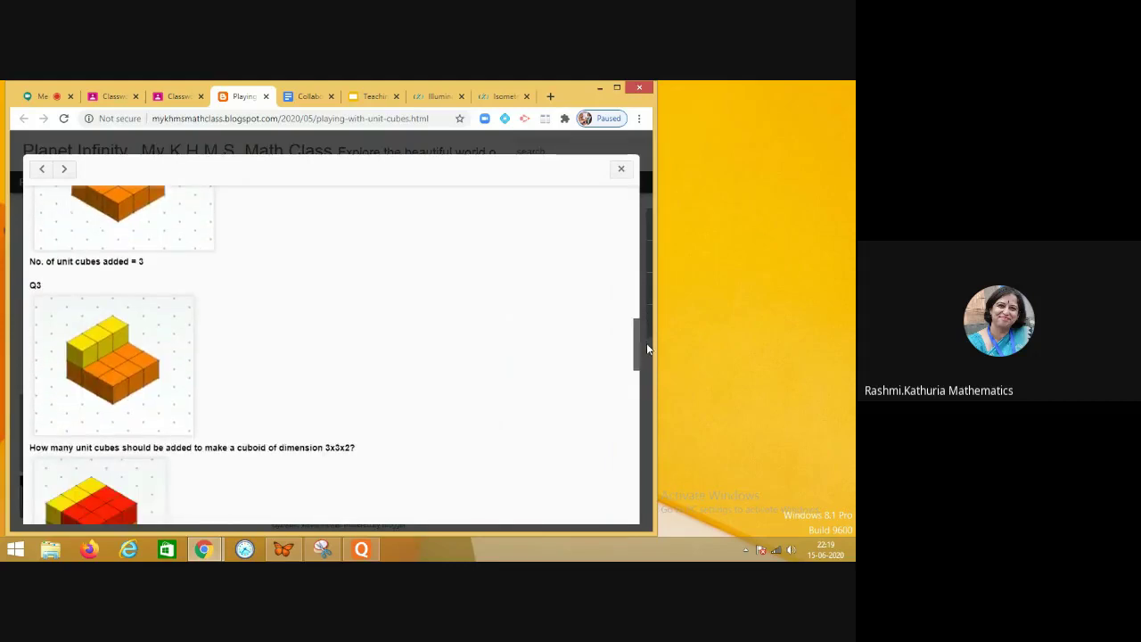
left_click(165, 97)
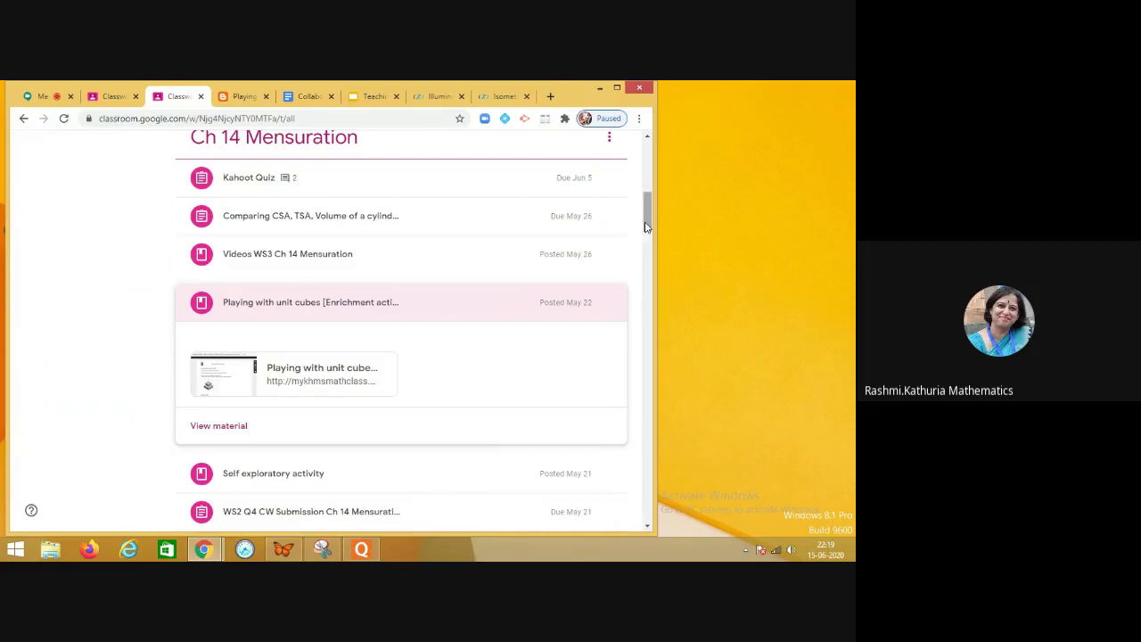
- Expand Videos WS3, the CSA/TSA/volume comparison and Kahoot Quiz rows, showing 23 turned in, 17 assigned
left_click_drag(646, 226, 647, 222)
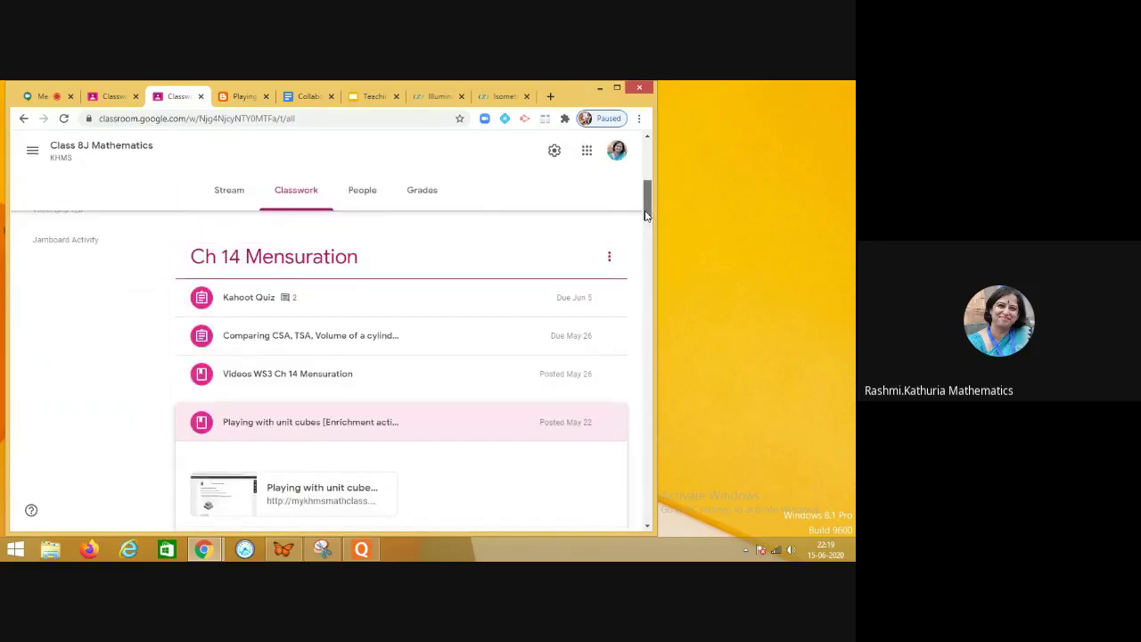
left_click(340, 380)
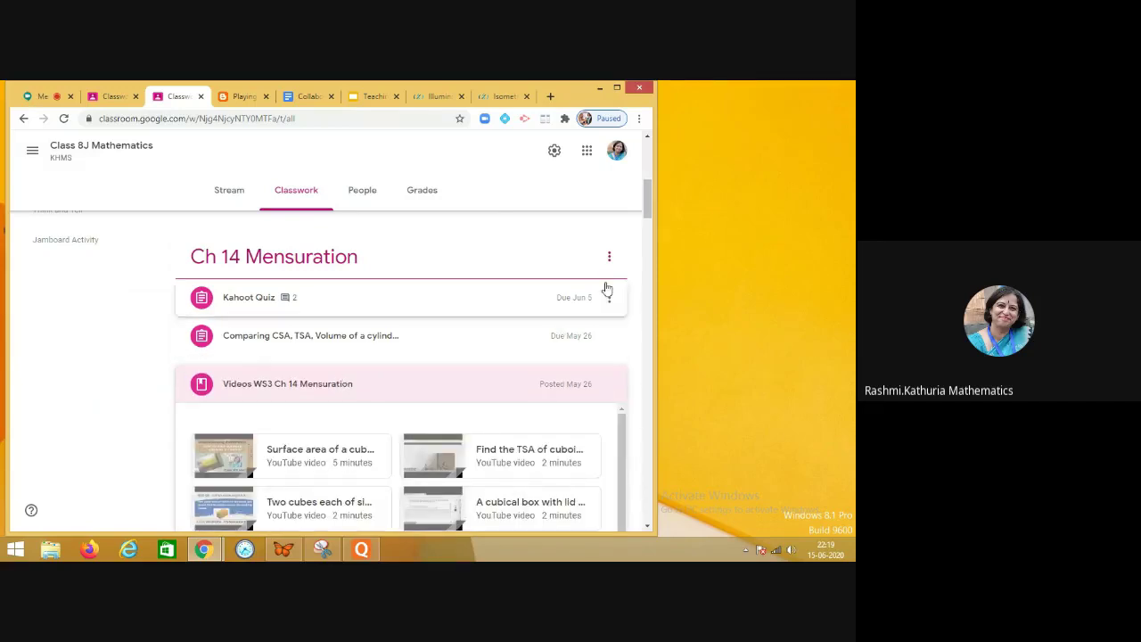
left_click_drag(646, 192, 649, 215)
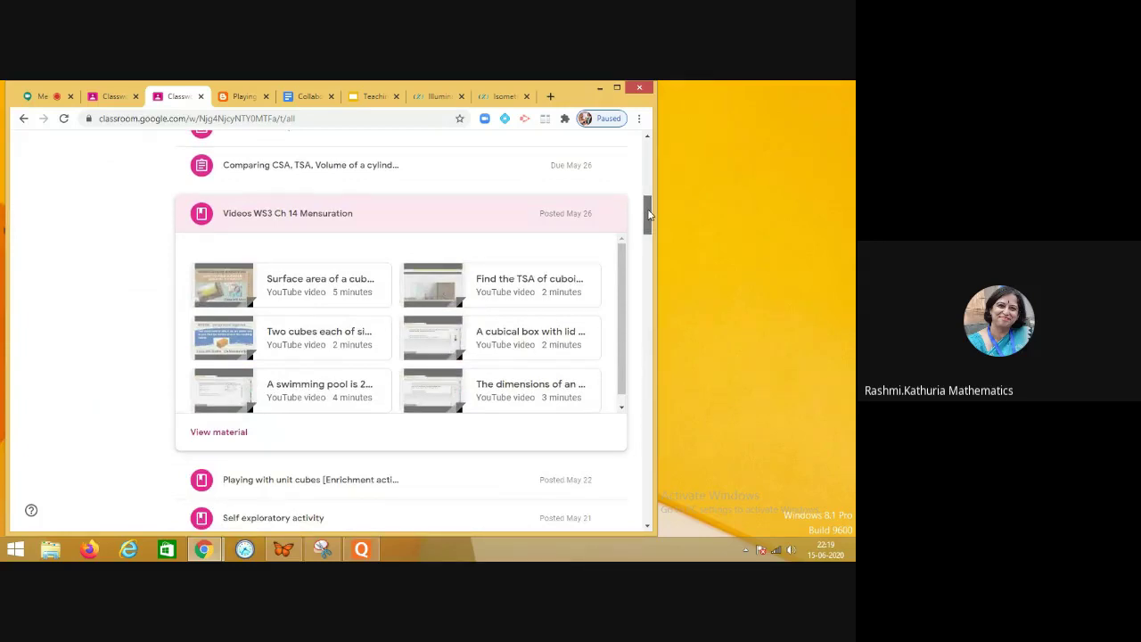
scroll(334, 295, "up", 3)
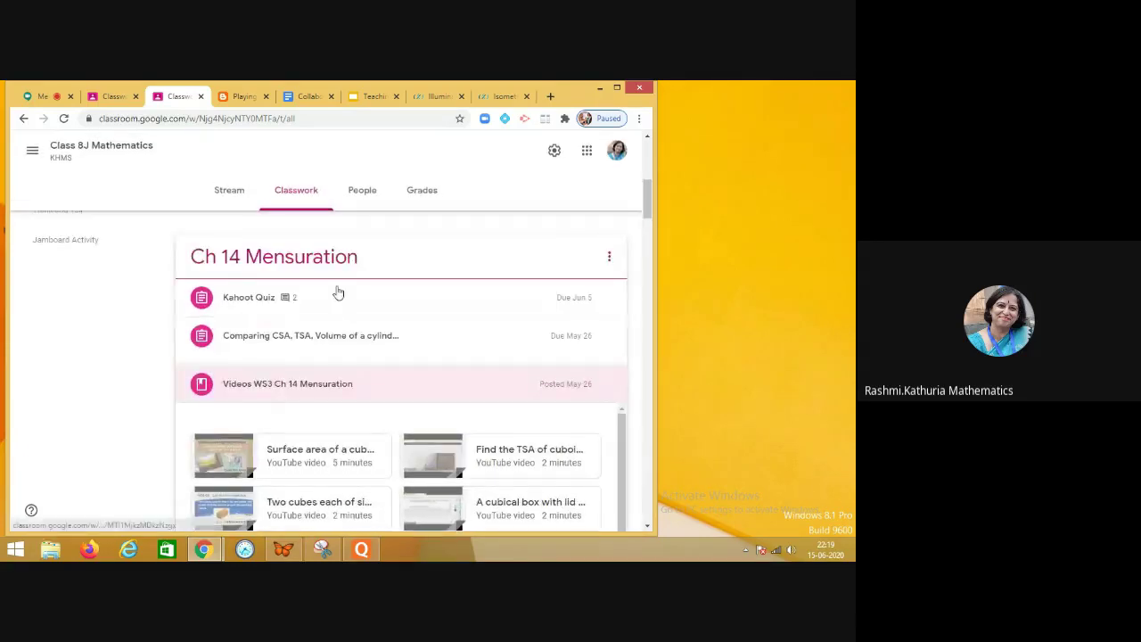
left_click(312, 339)
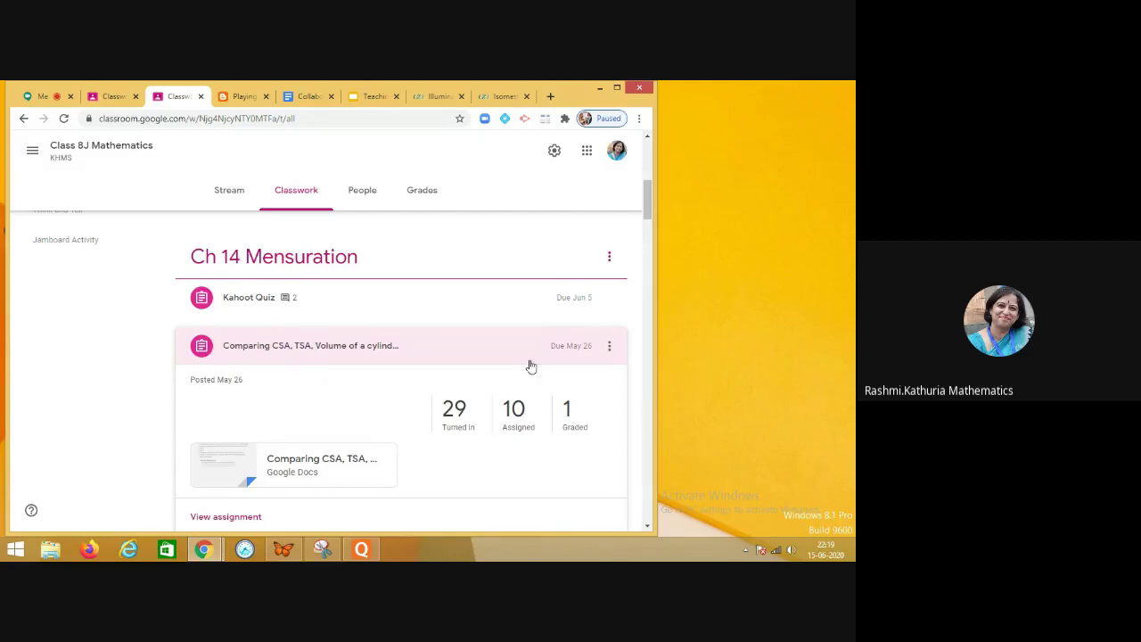
scroll(651, 212, "up", 1)
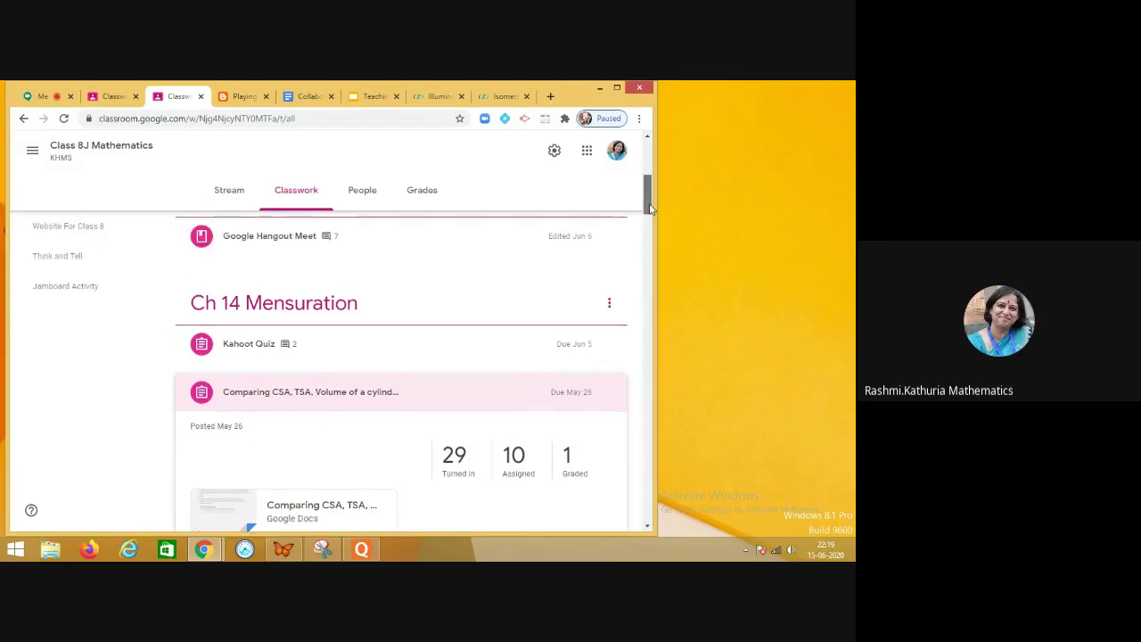
left_click(239, 354)
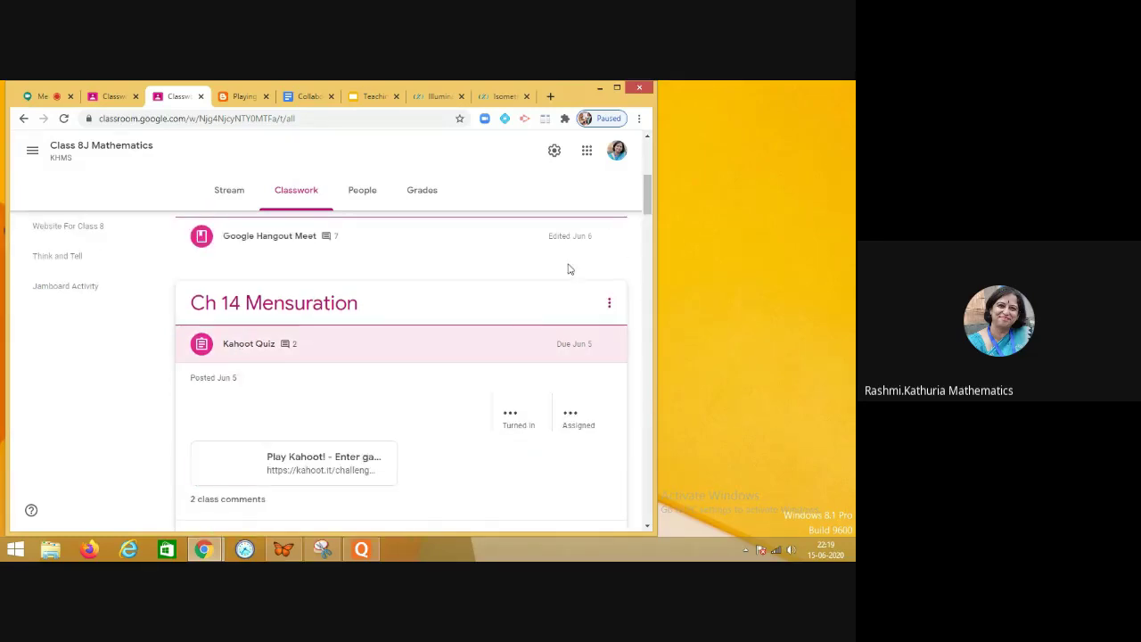
left_click_drag(645, 203, 644, 210)
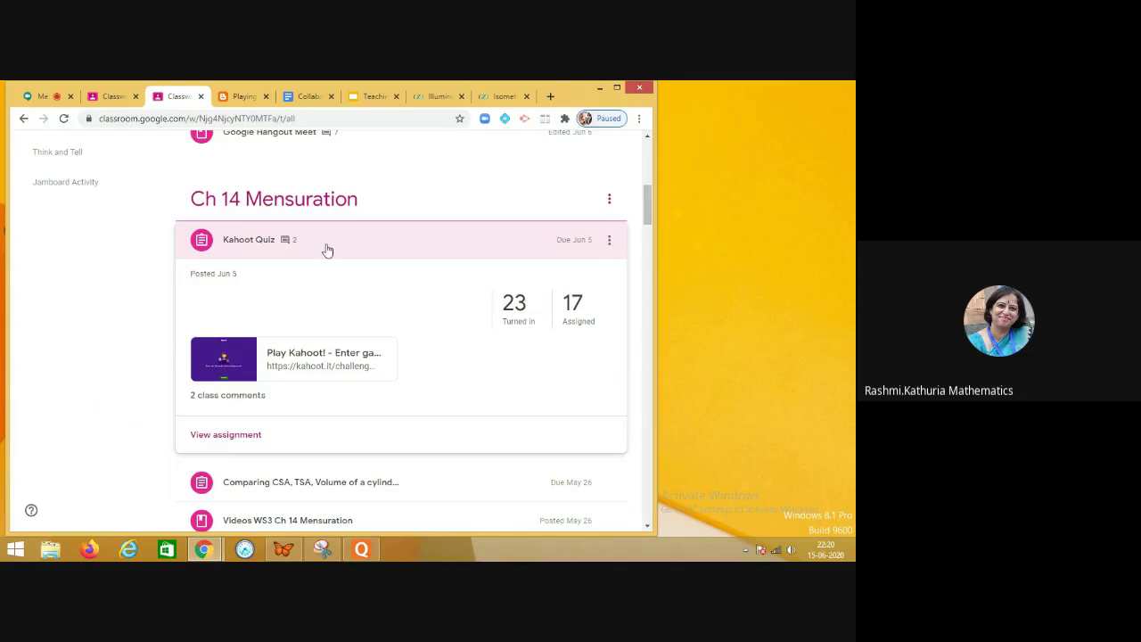
scroll(650, 223, "up", 2)
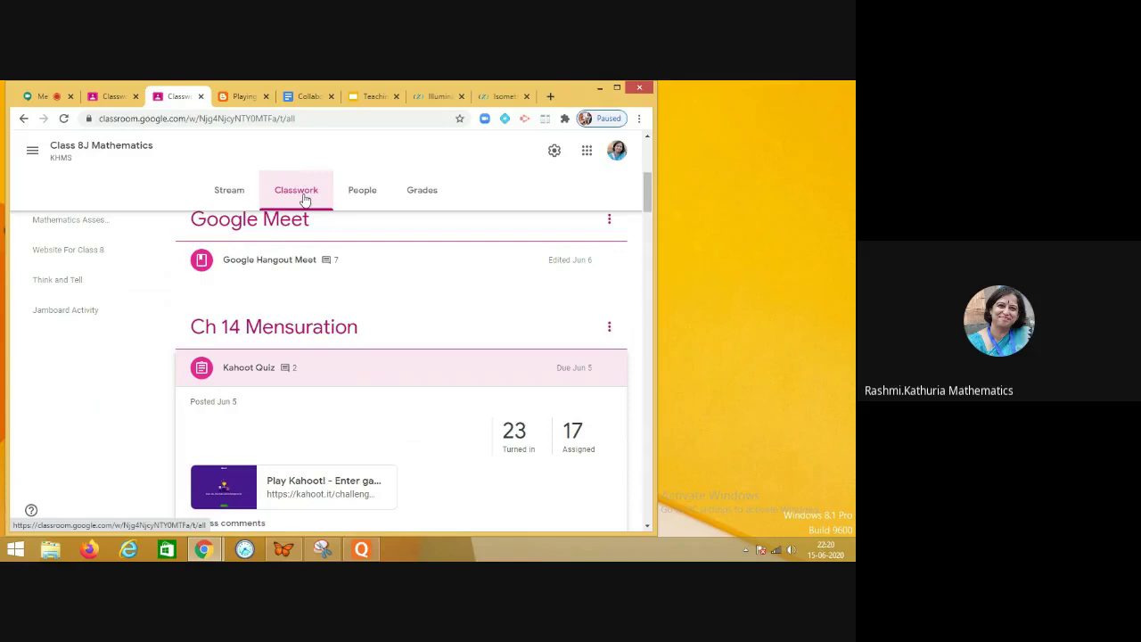
- Open the Invite teachers dialog from the Maths Enrichment class's People page
left_click(361, 194)
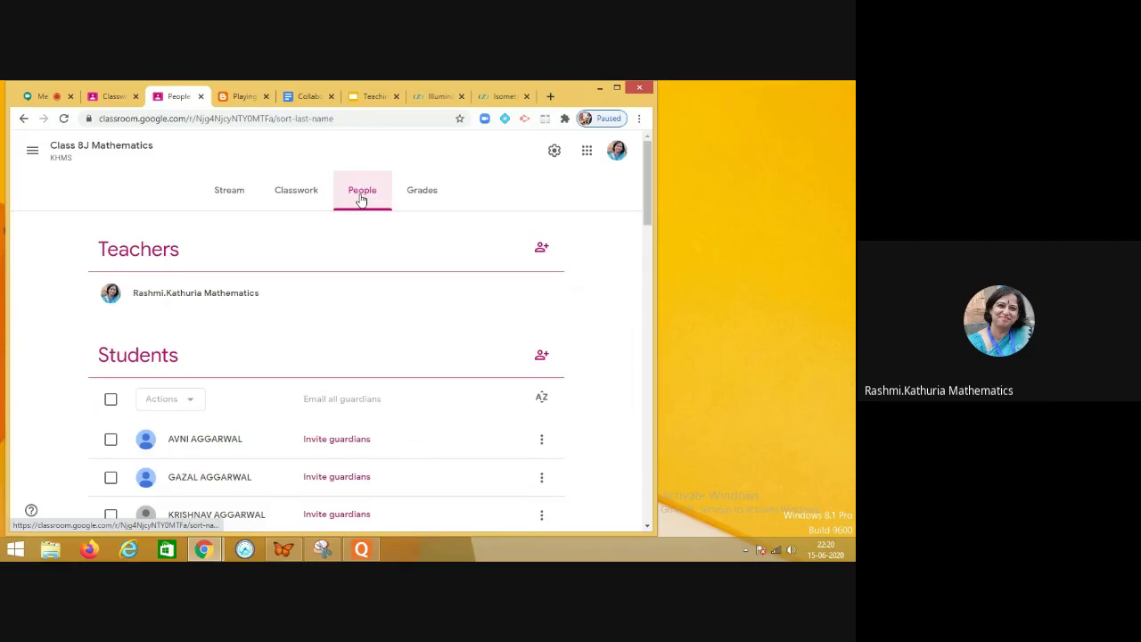
left_click(113, 96)
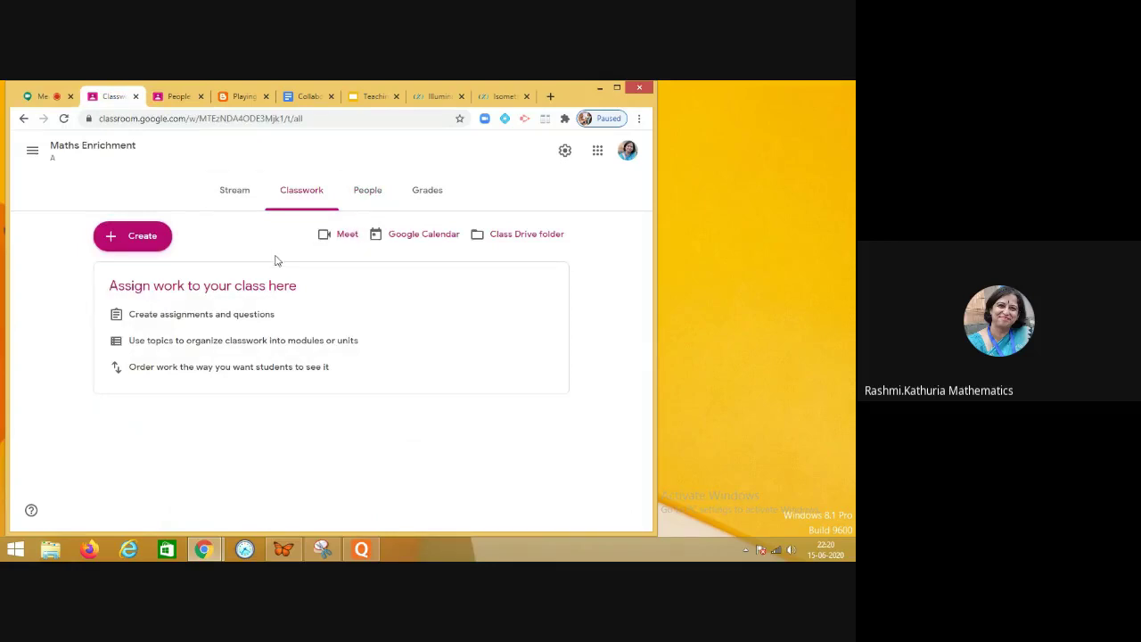
left_click(363, 203)
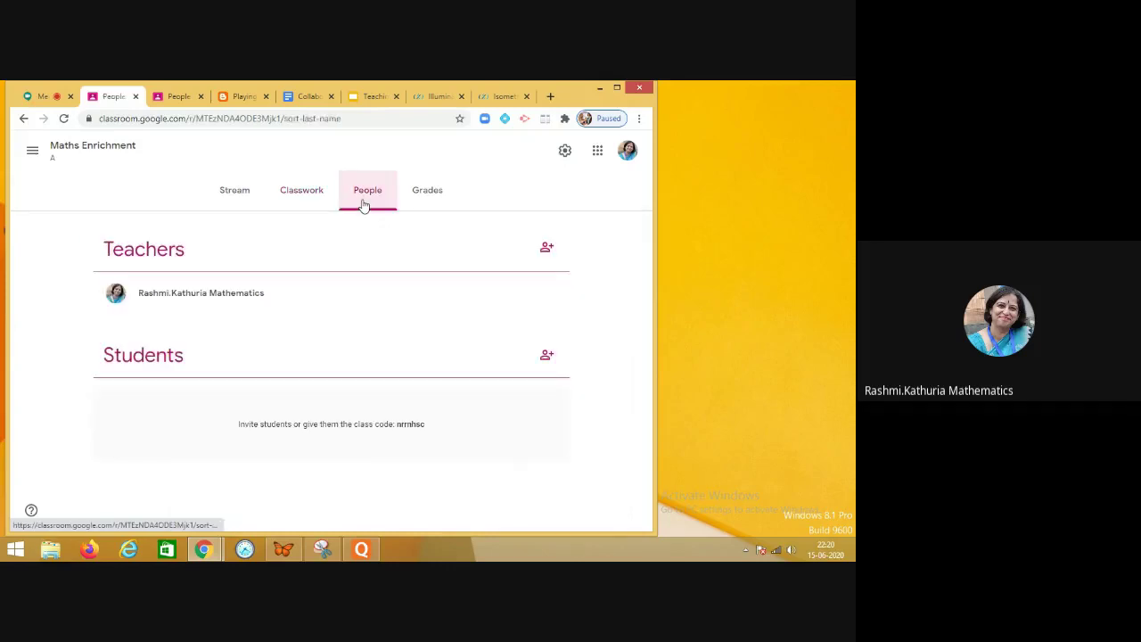
left_click(548, 249)
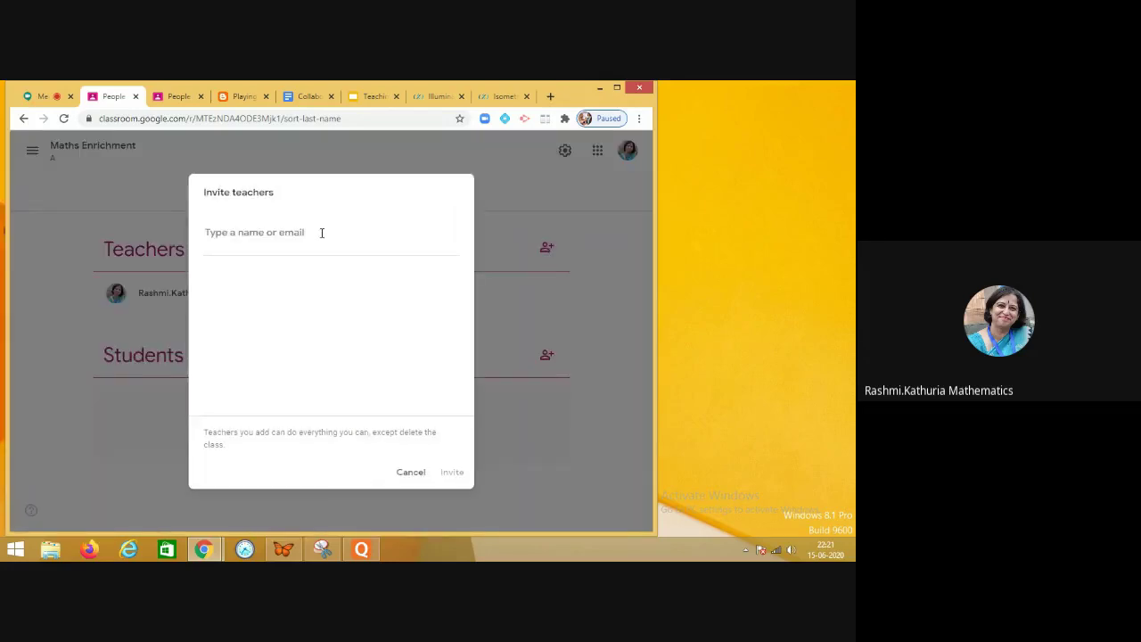
- Cancel the teacher invitation and go to Maths Enrichment's Classwork page
left_click(411, 473)
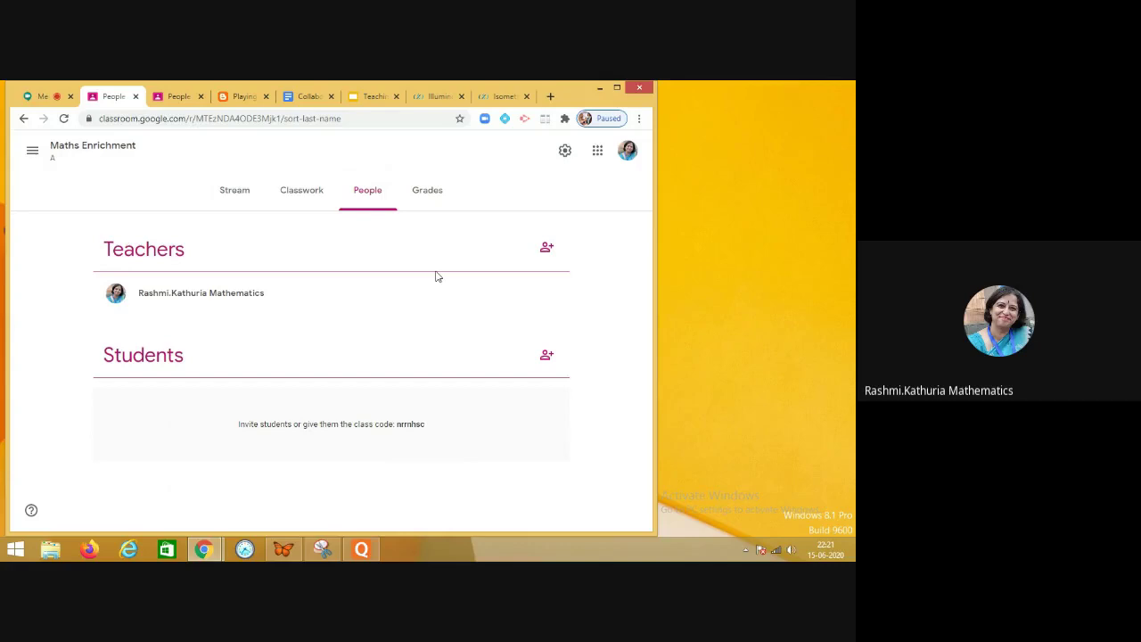
left_click(303, 200)
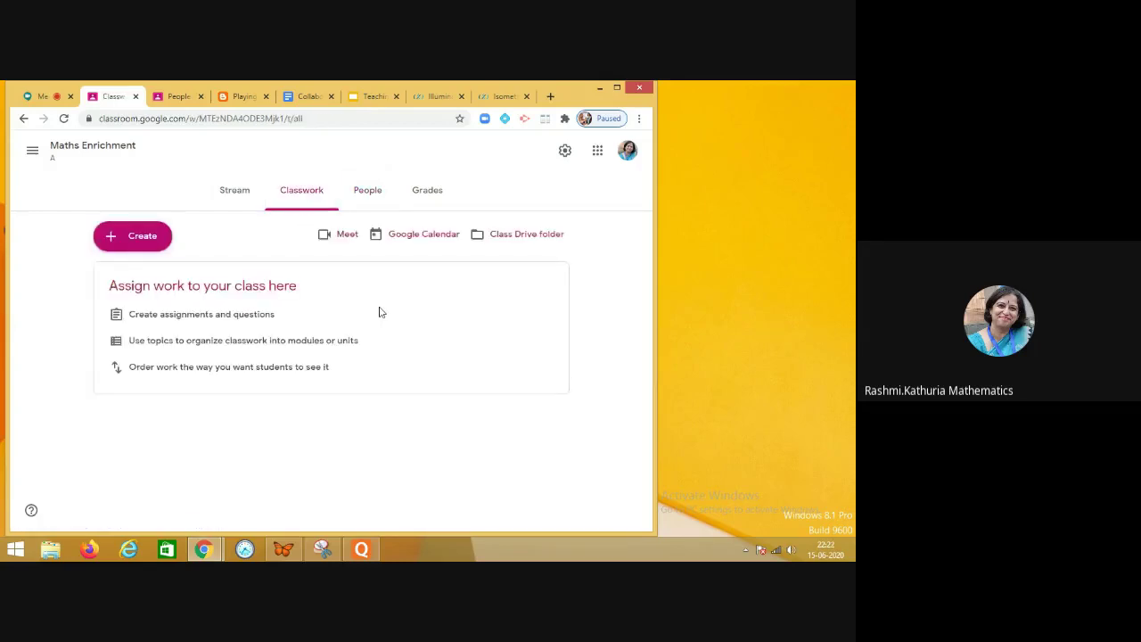
- Create an assignment titled 'Assignment 1 (Squares and Square Roots)' and bring up the new-file attach options
left_click(145, 241)
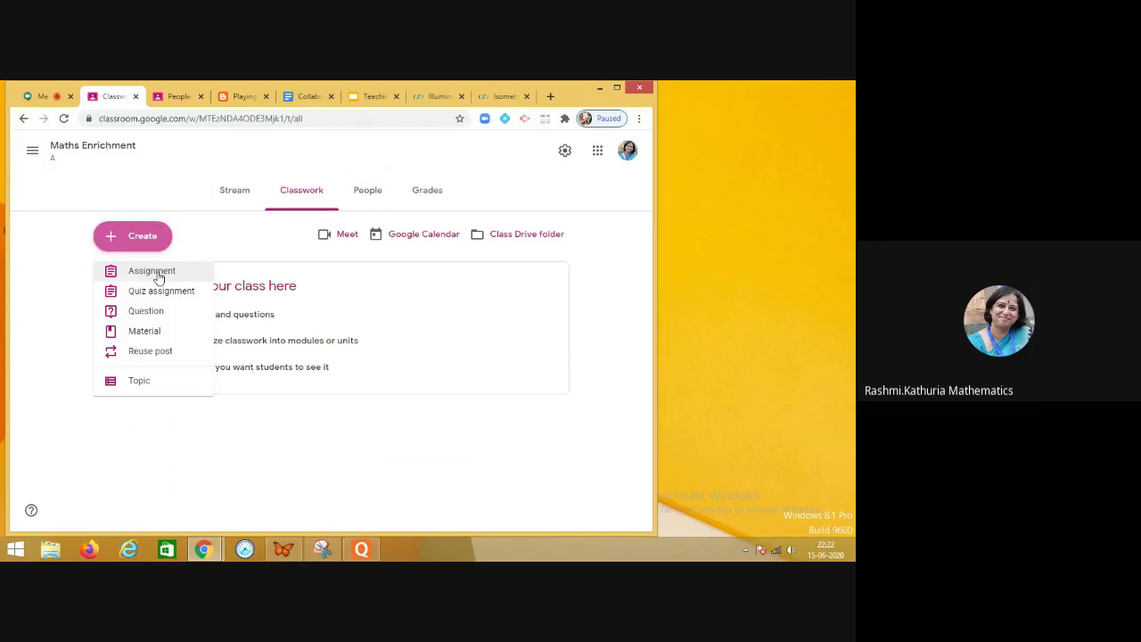
left_click(158, 275)
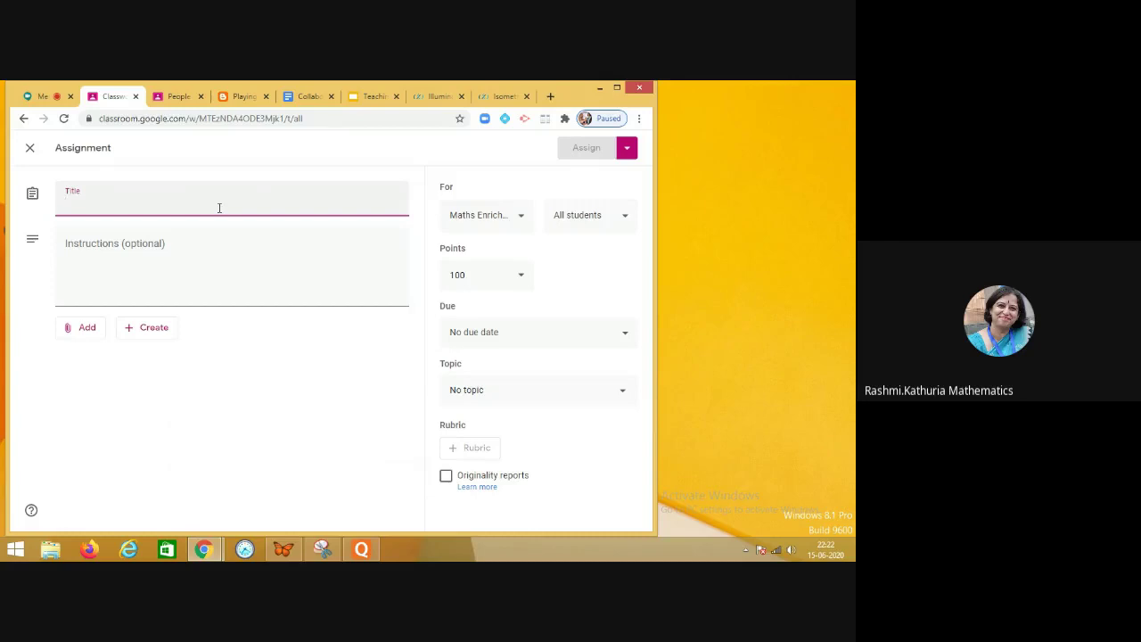
type("Ass")
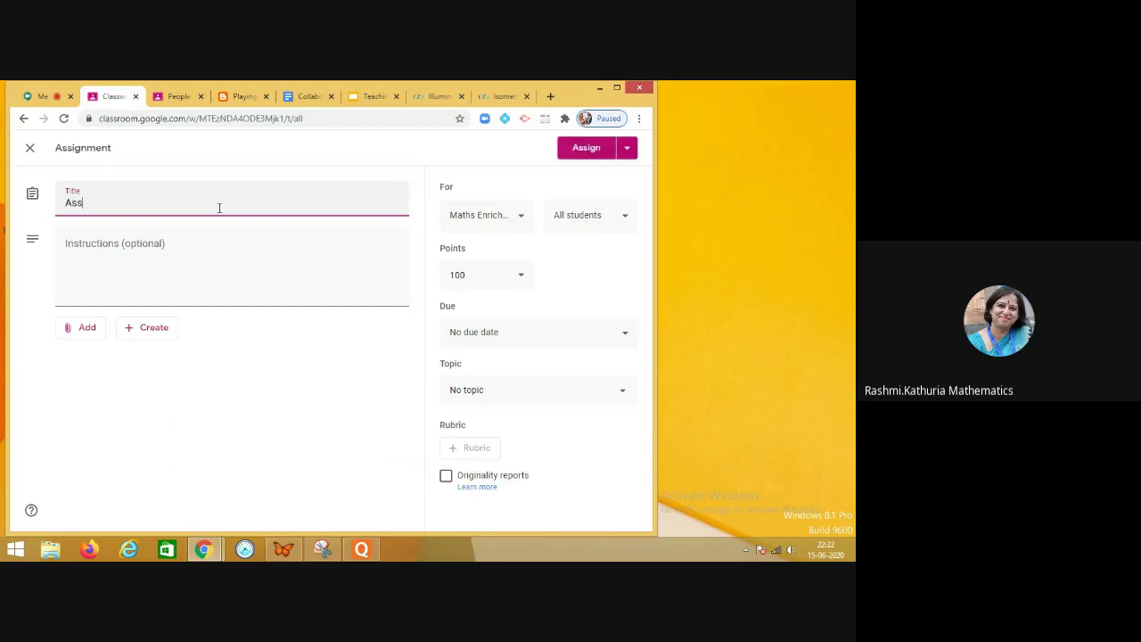
type("ignment 1 (Squares and ")
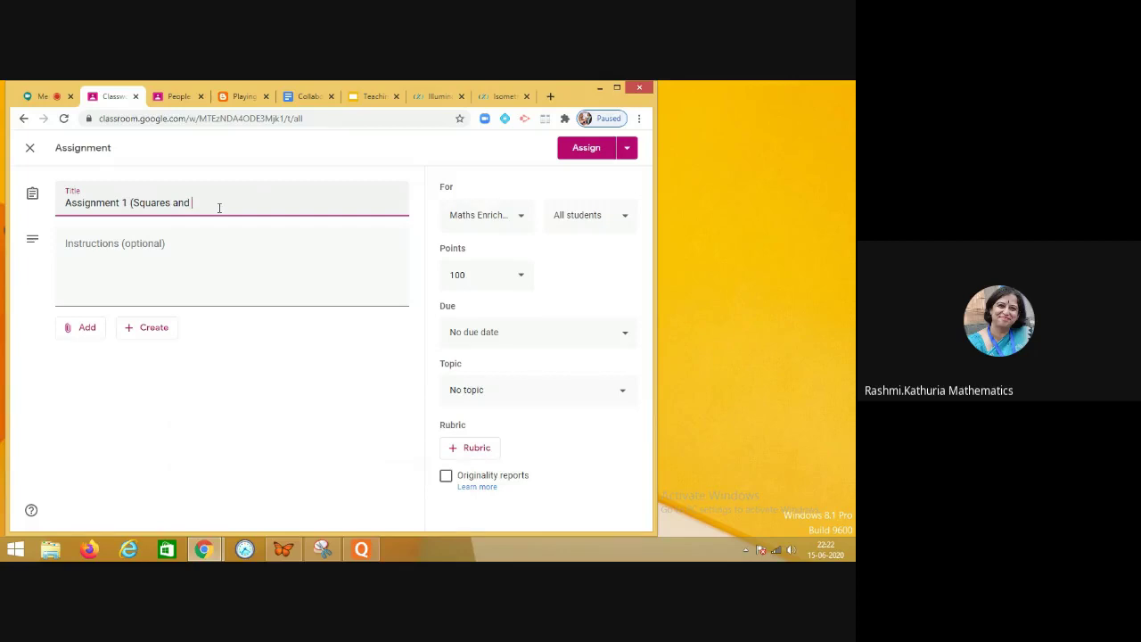
type("Square Roots)")
left_click(191, 262)
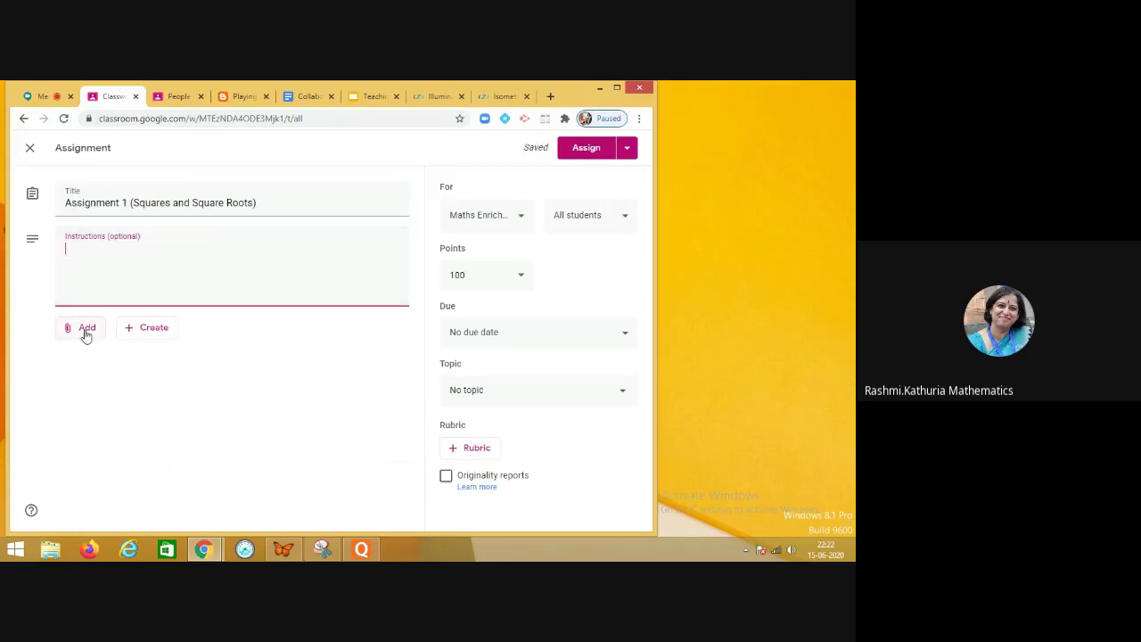
left_click(140, 336)
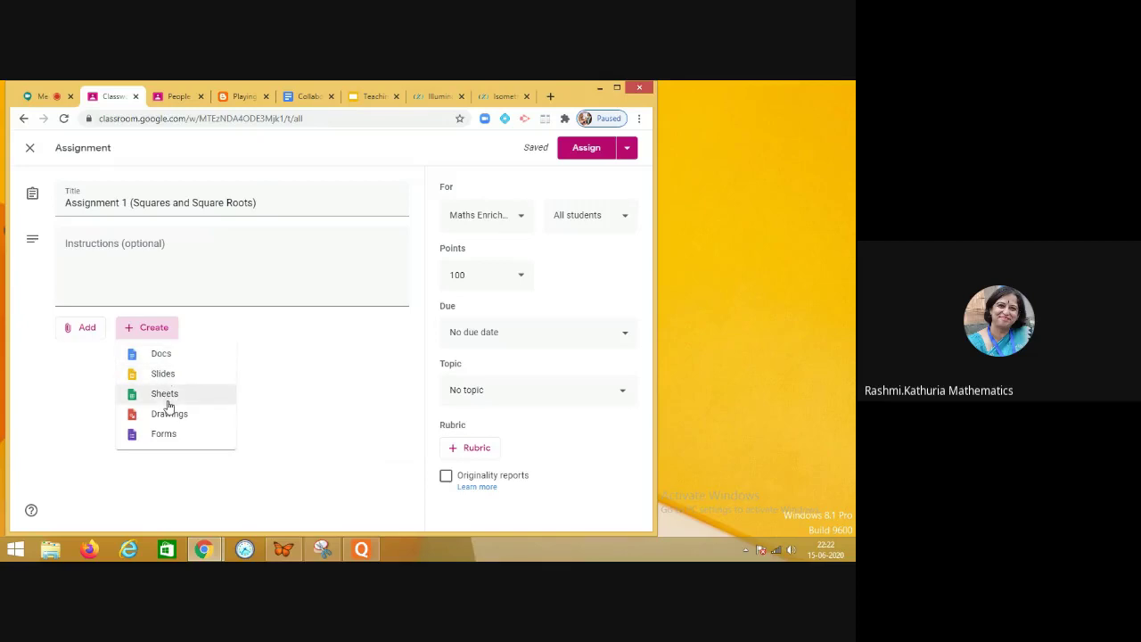
- Attach a new Google Doc headed 'Assignment (Squares and Square Roots)'
left_click(163, 355)
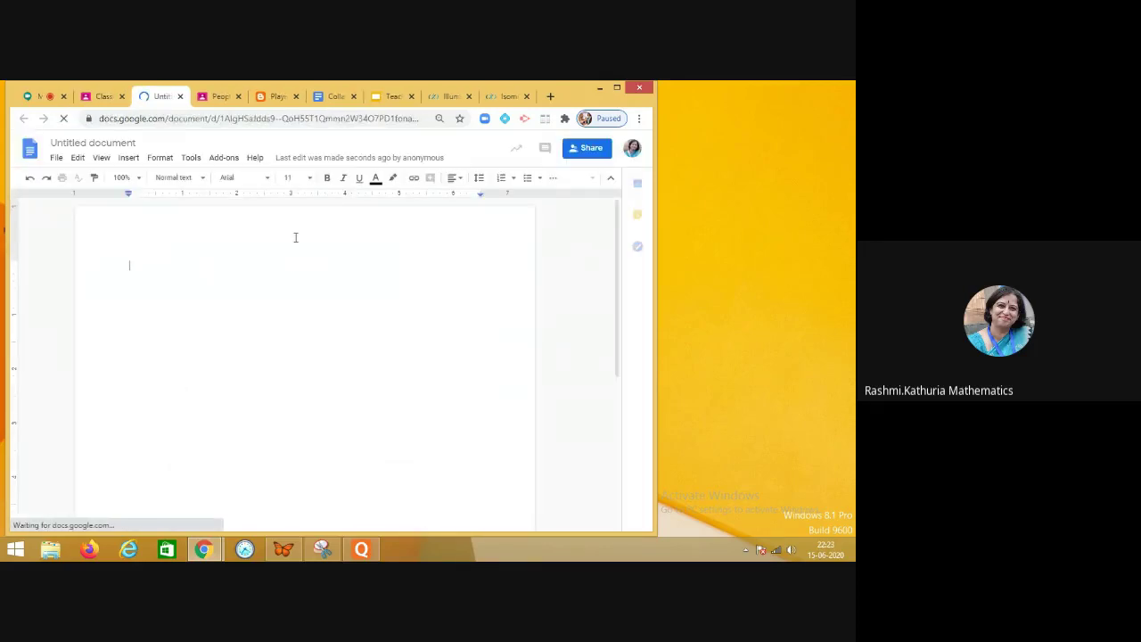
type("Assignment ")
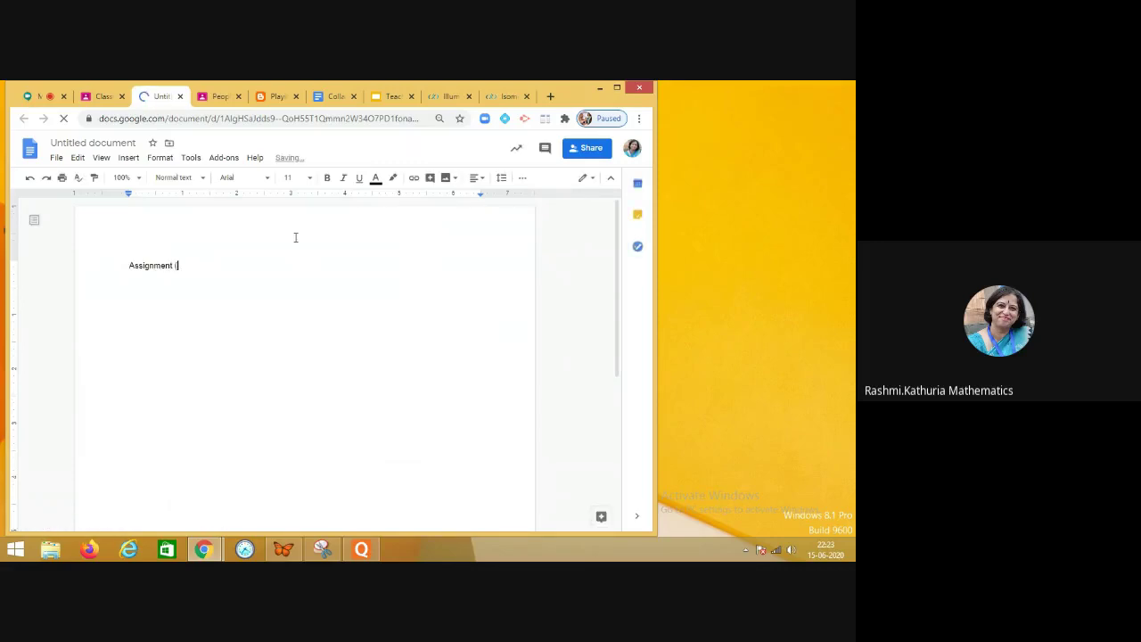
type("(Squares and ")
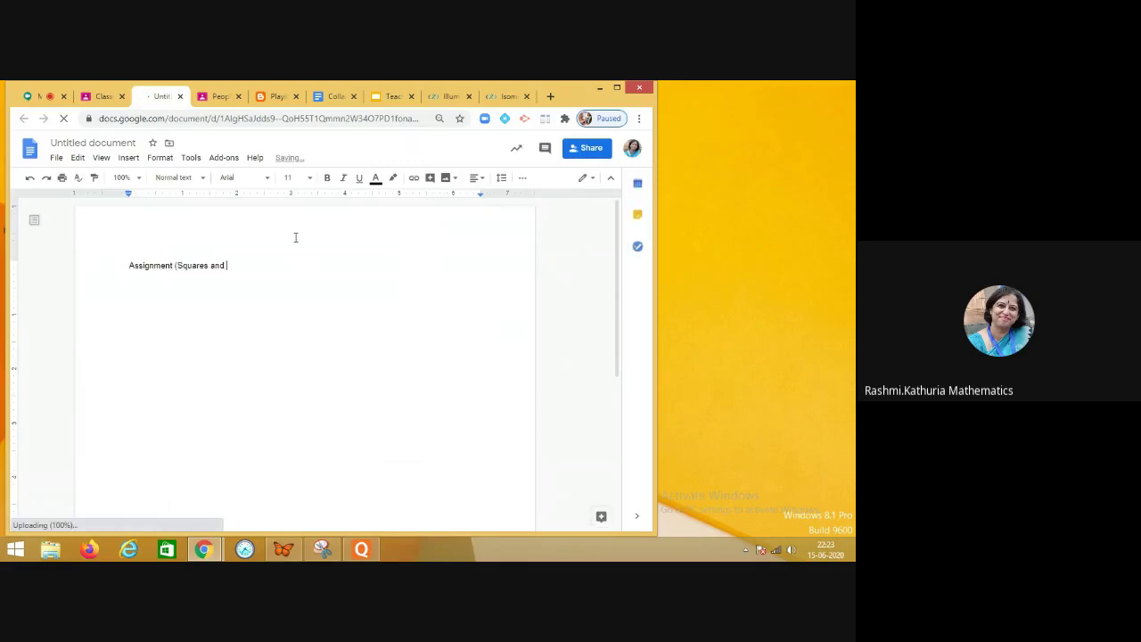
type("Square R")
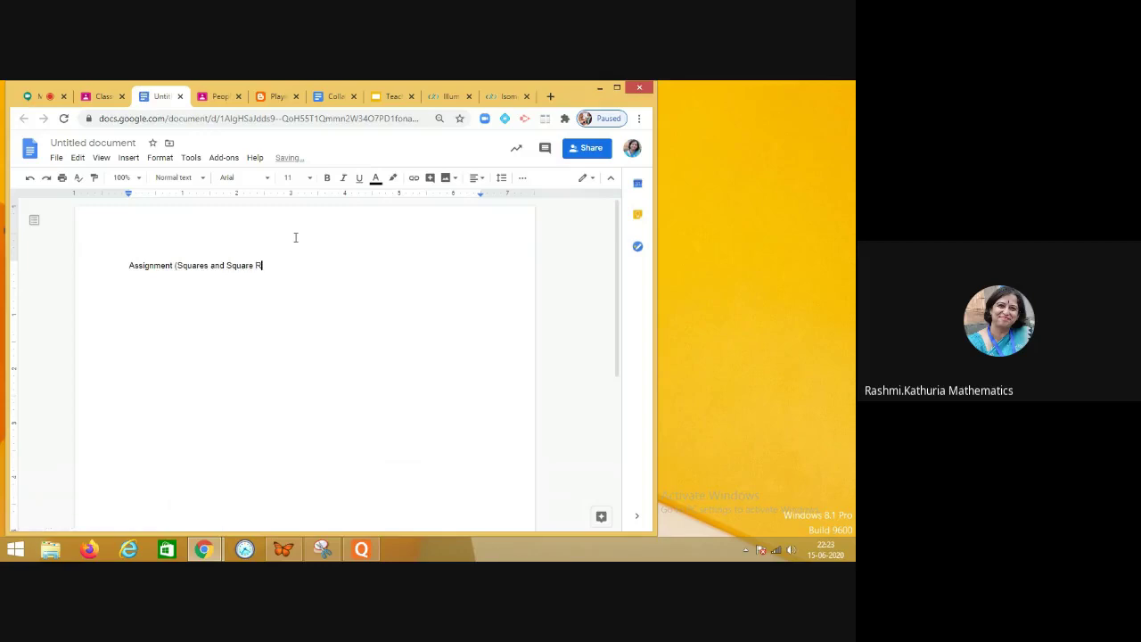
type("oots)")
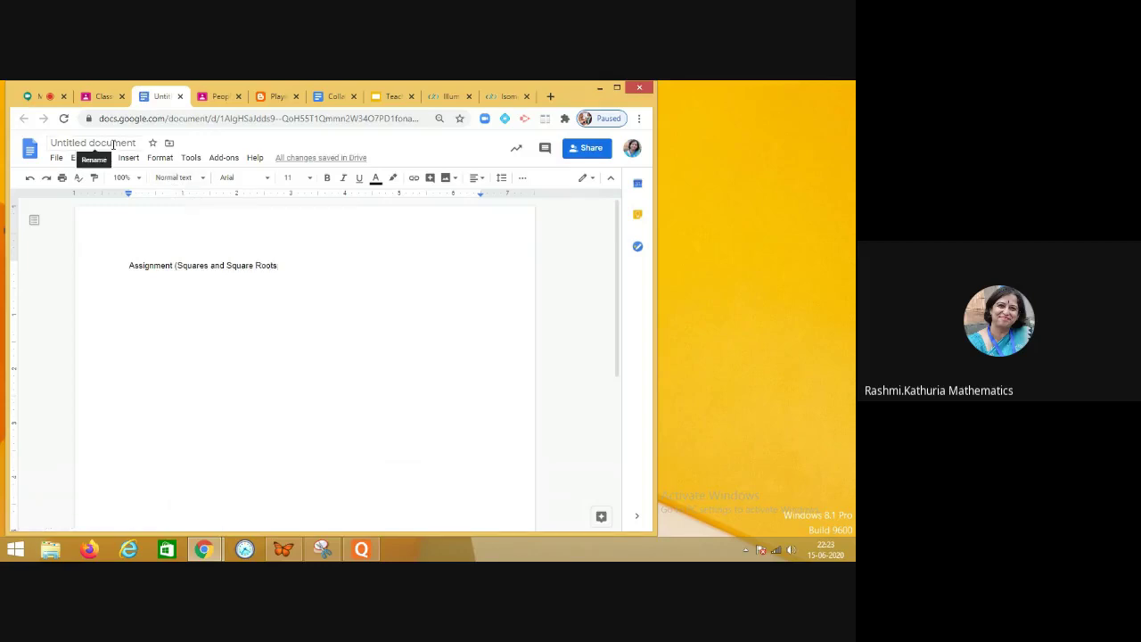
left_click(114, 145)
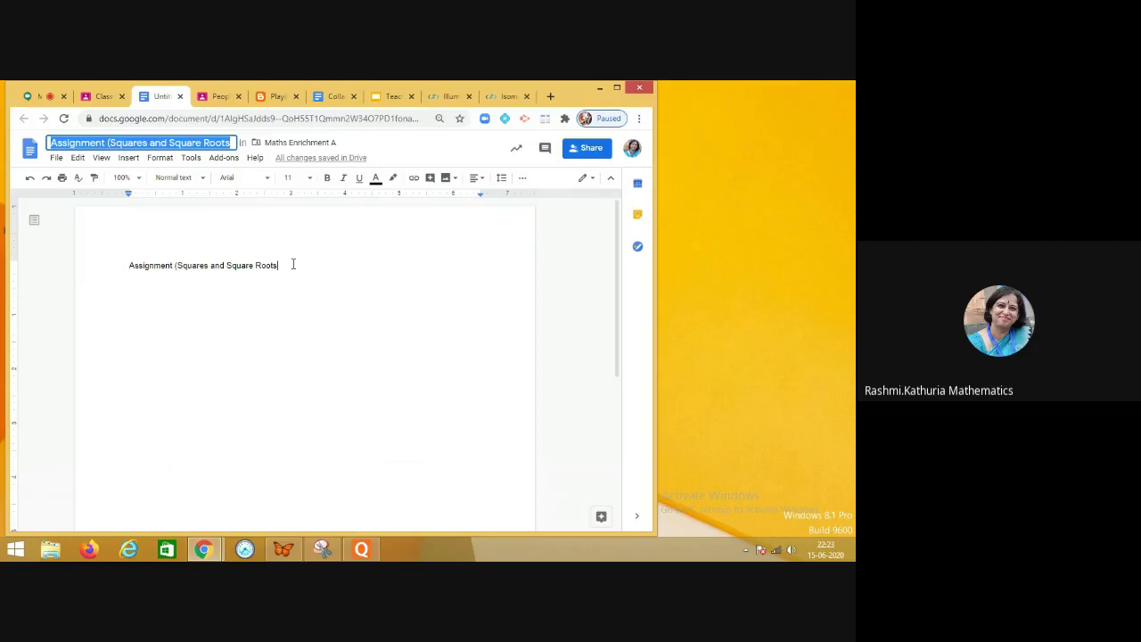
key("Return")
key("Return")
- Add lines Q1, Q2 and Q3 to the doc, then close it to return to the assignment
type("Q1")
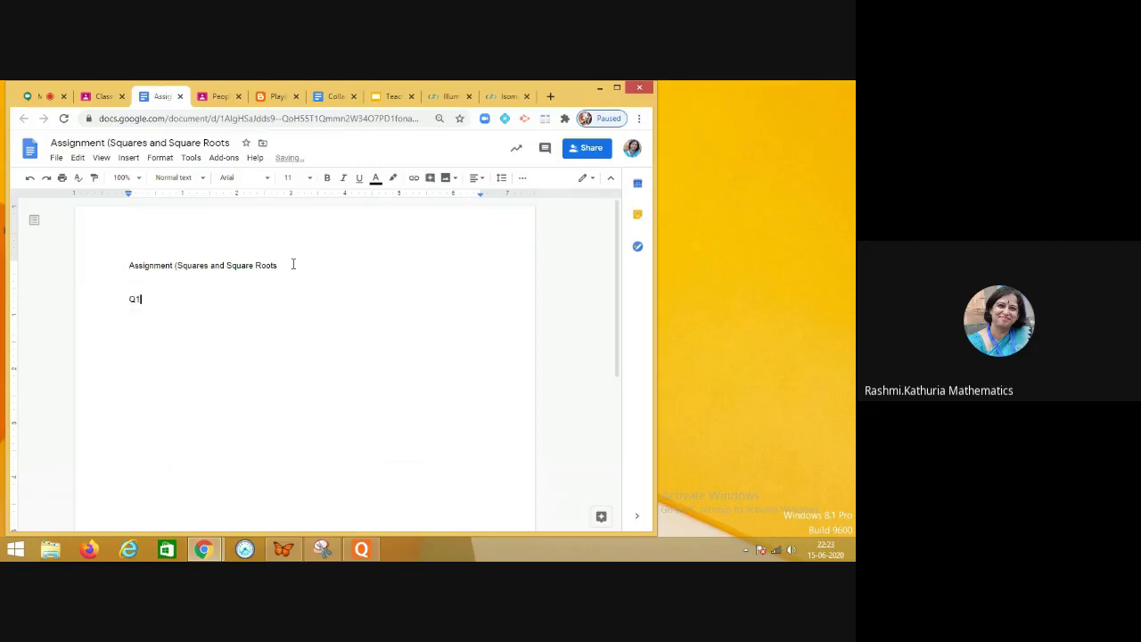
key("Return")
type("Q2")
key("Return")
type("Q3")
left_click(545, 299)
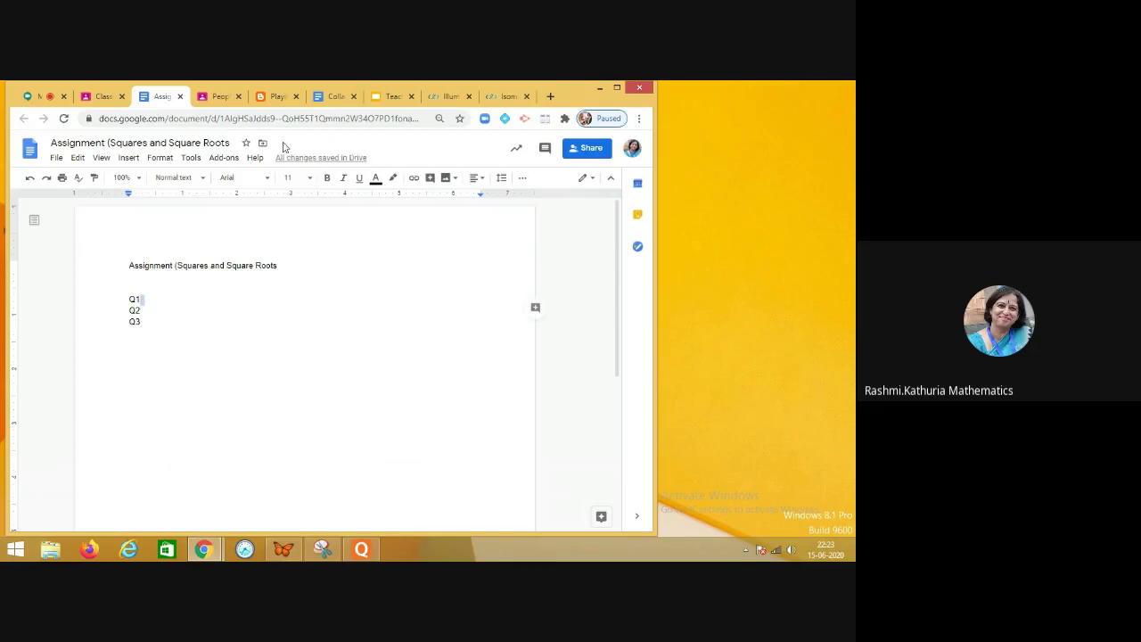
left_click(180, 96)
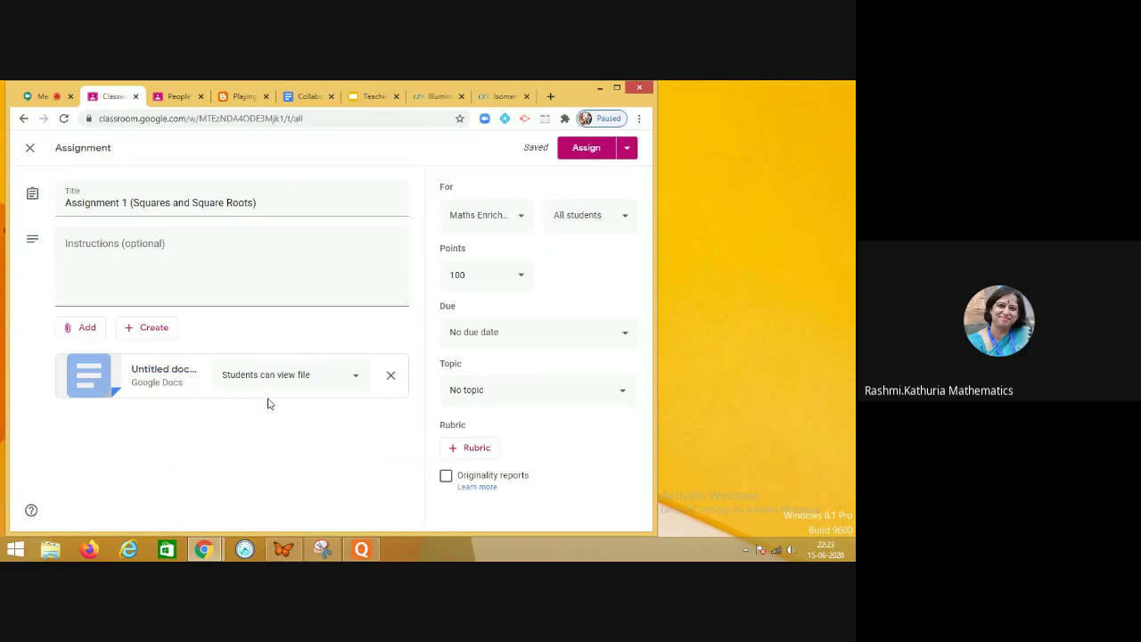
- Set the Untitled document attachment to 'Make a copy for each student'
left_click(356, 382)
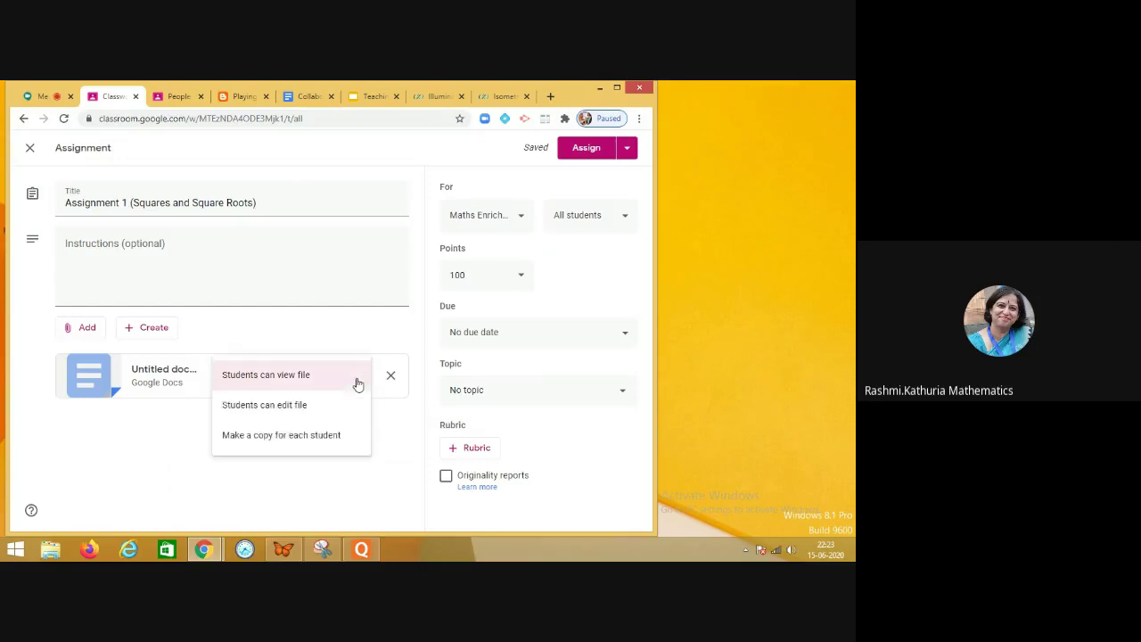
left_click(272, 435)
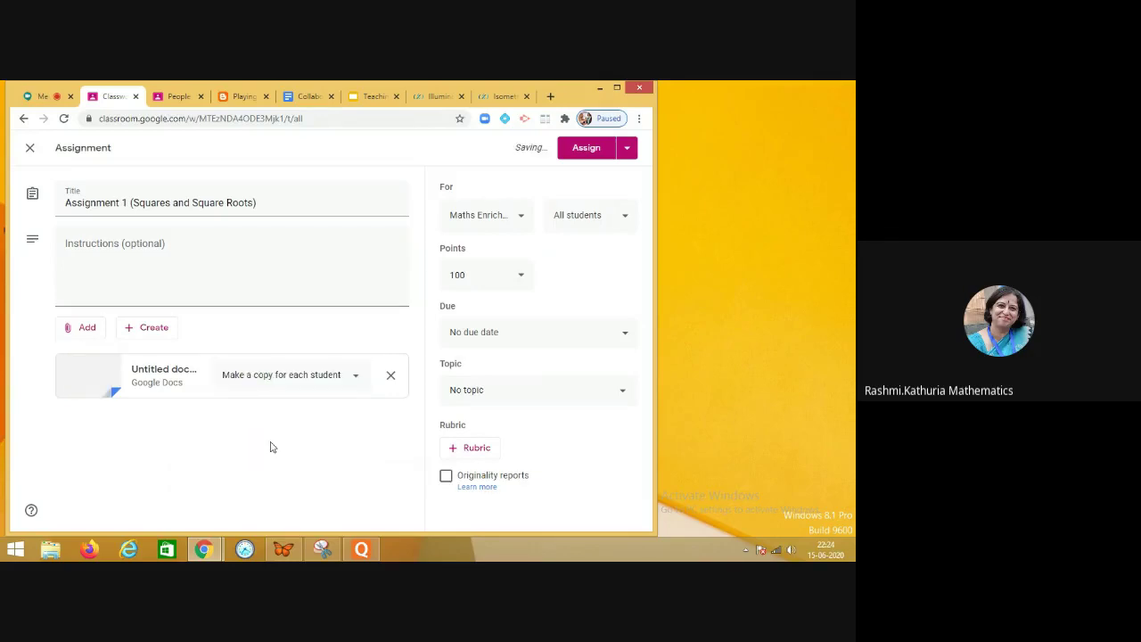
left_click(358, 384)
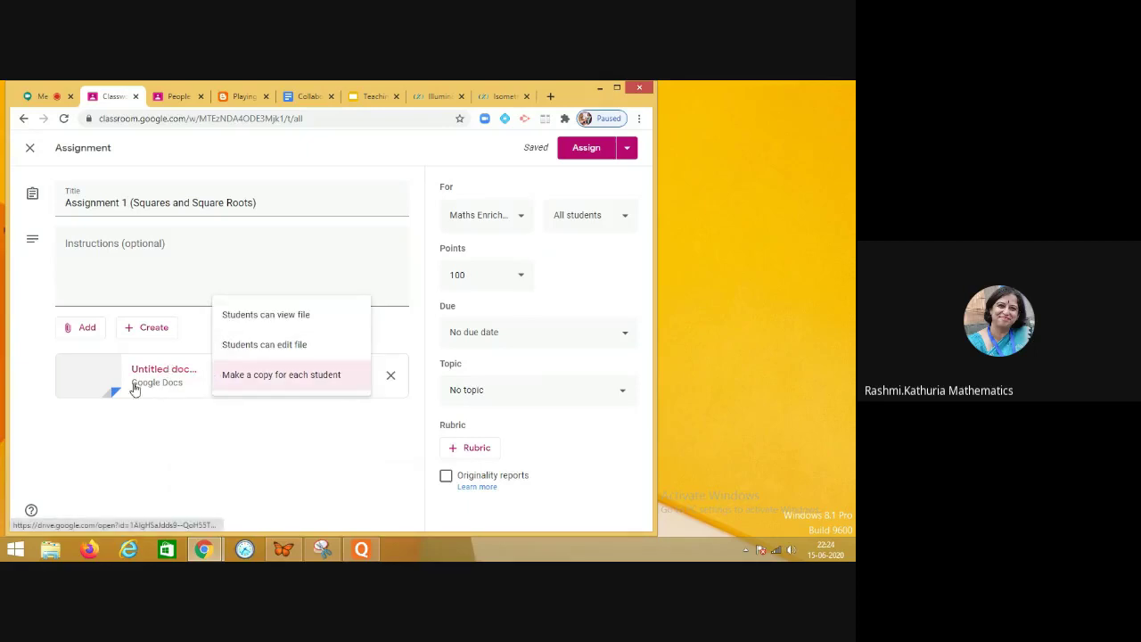
left_click(272, 316)
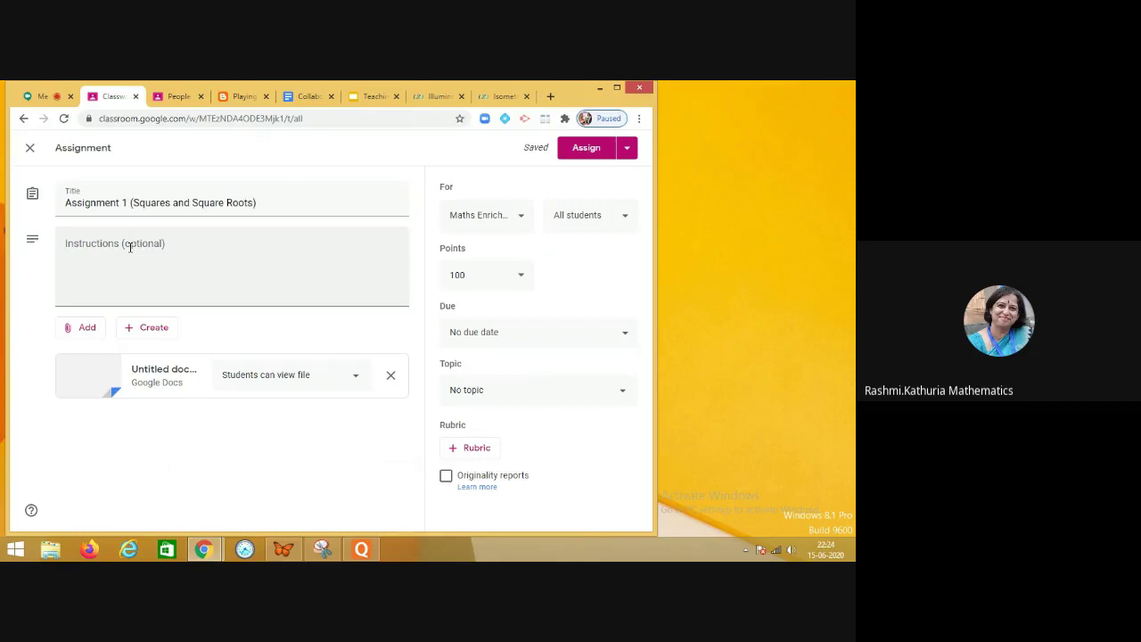
left_click(356, 389)
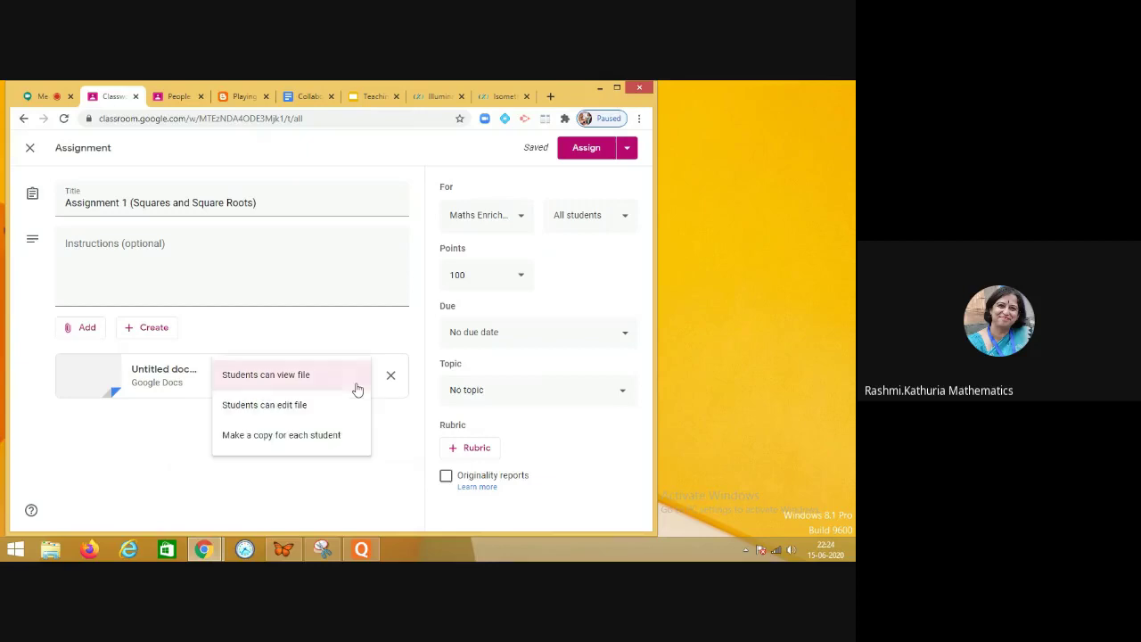
left_click(303, 436)
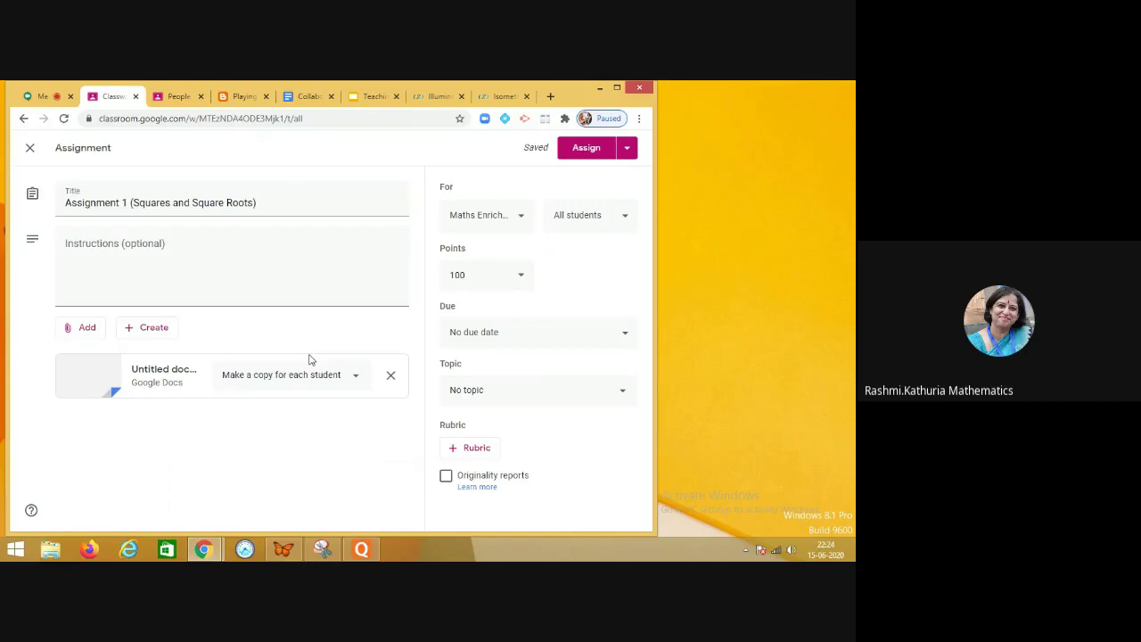
- Change the assignment's points to Ungraded
left_click(517, 277)
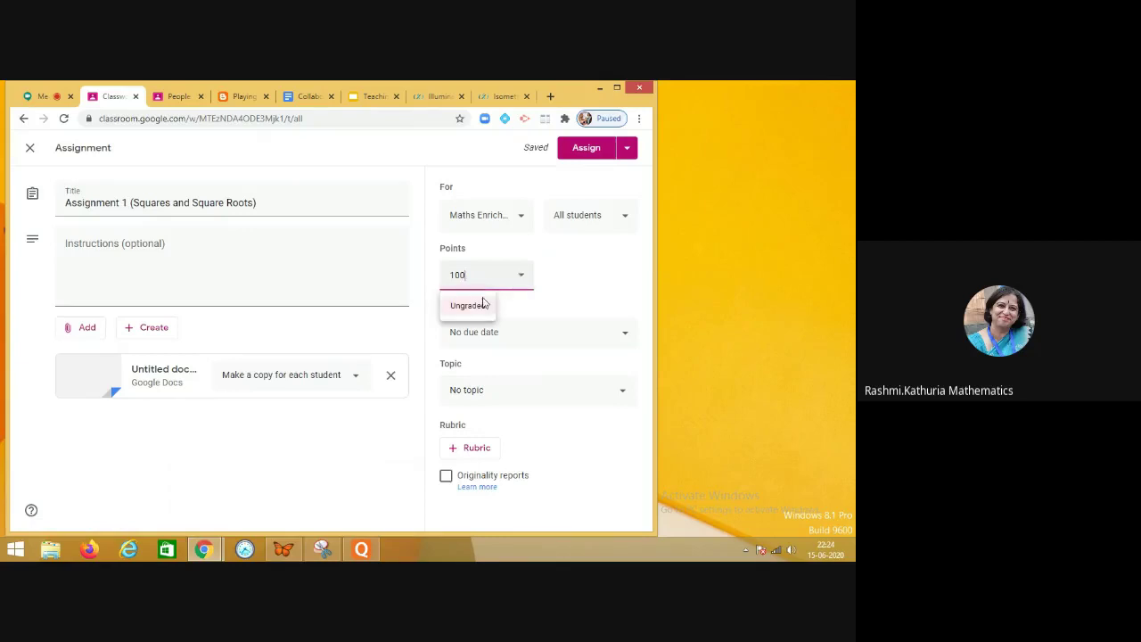
key("BackSpace")
left_click(473, 306)
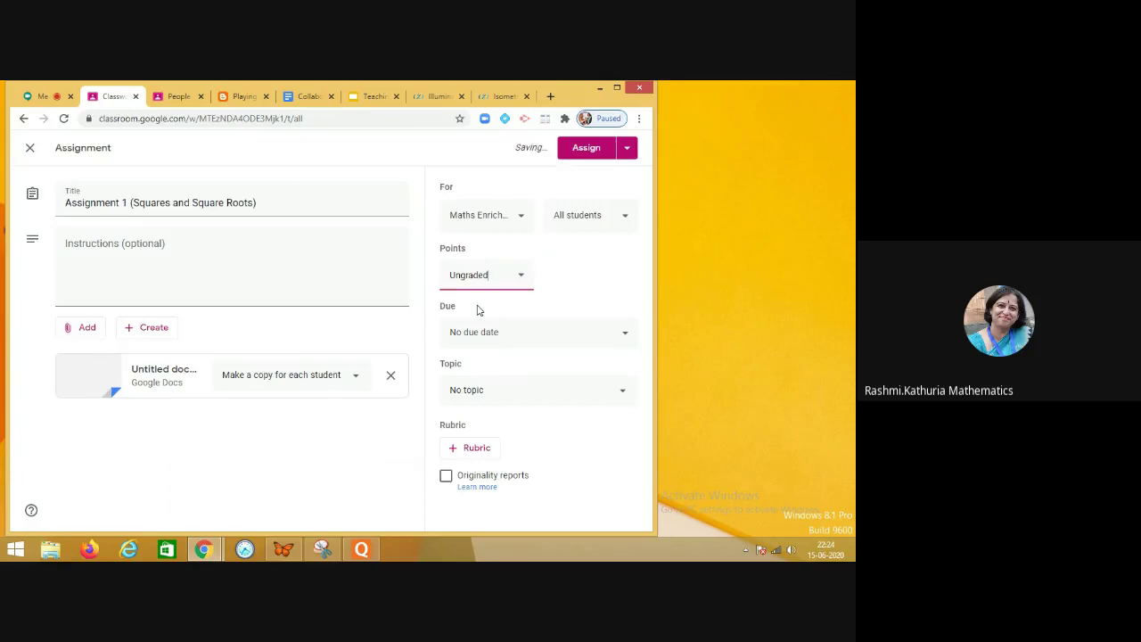
- Set the assignment's due date to Thu, Jun 18
left_click(551, 345)
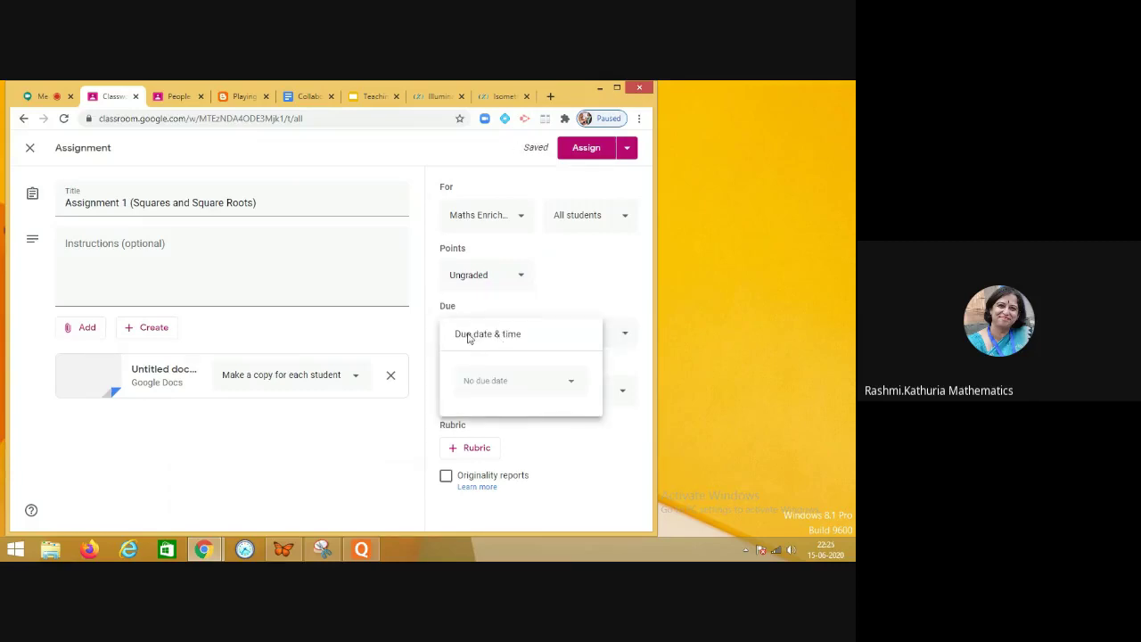
left_click(574, 384)
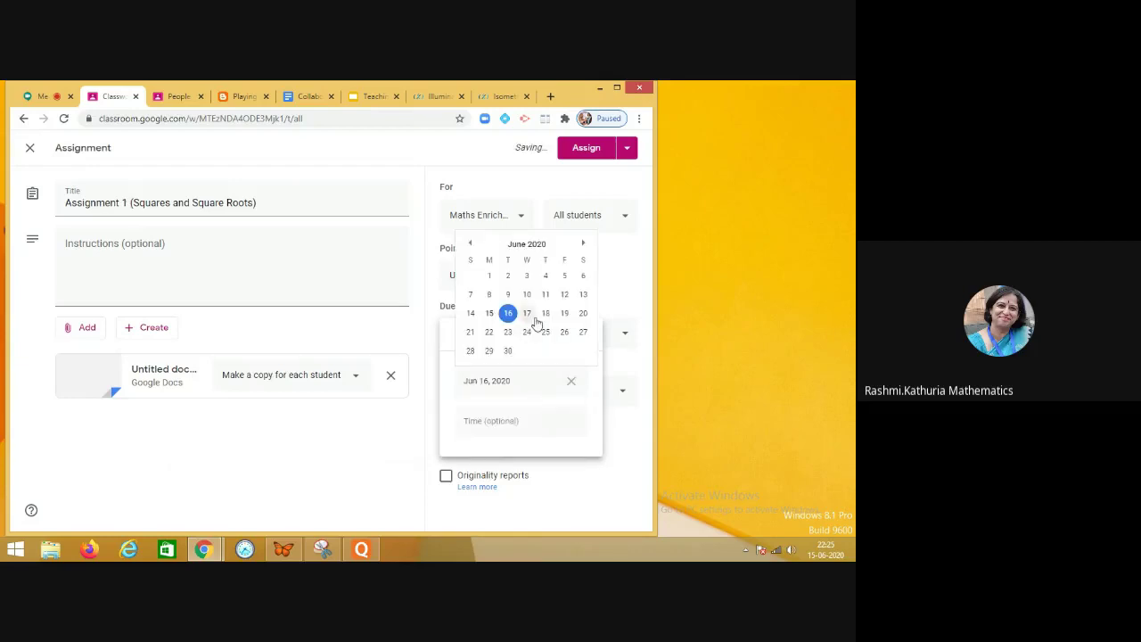
left_click(545, 313)
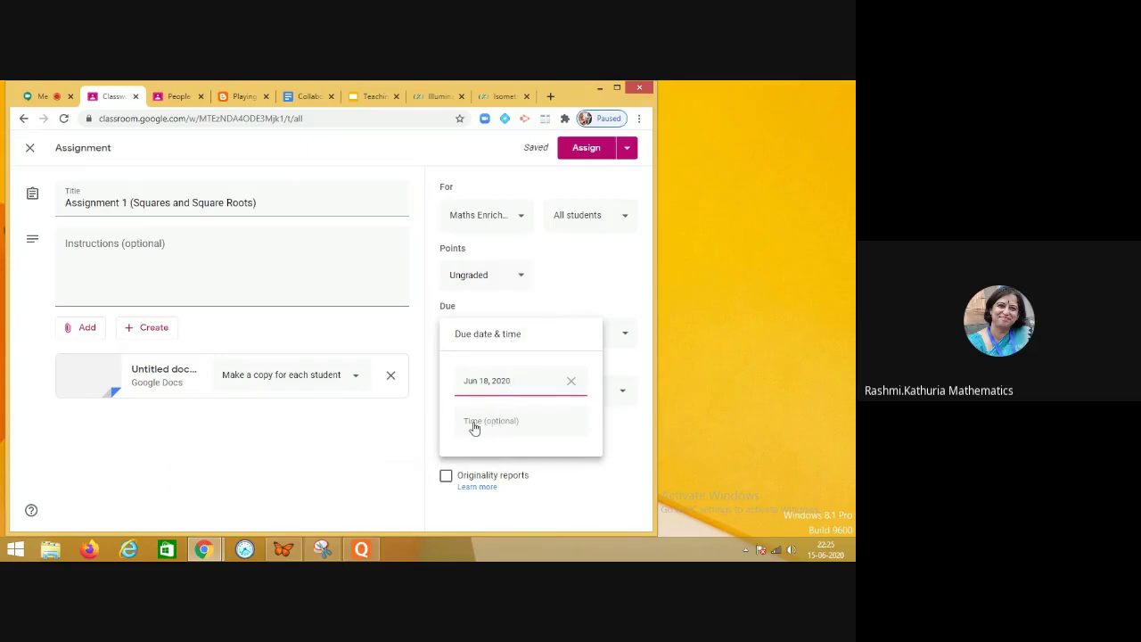
left_click(403, 432)
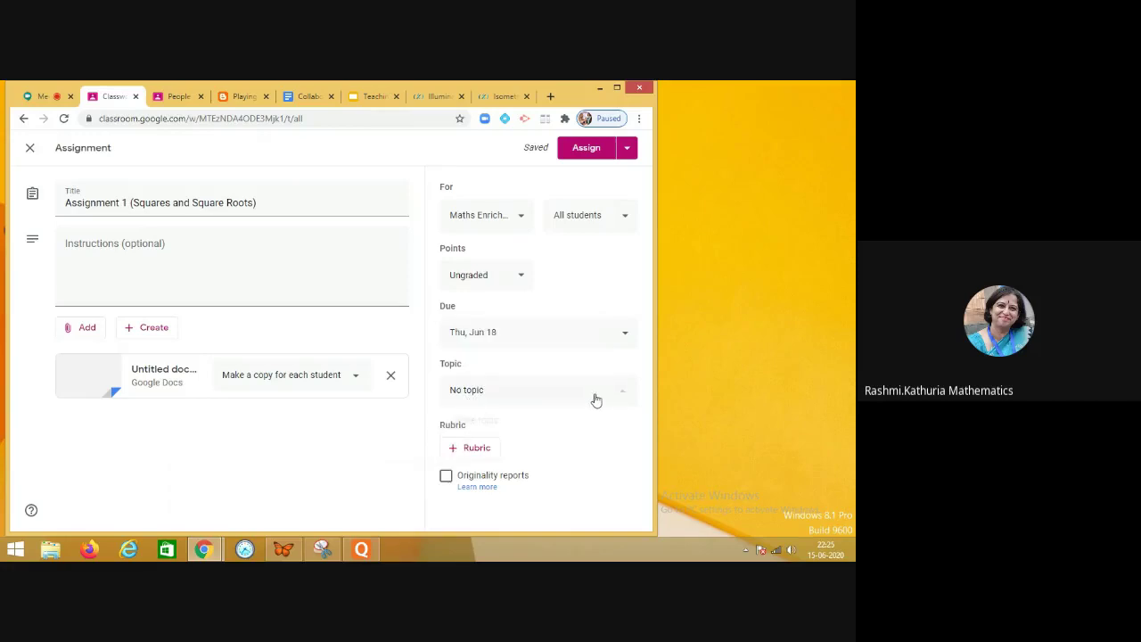
left_click(486, 423)
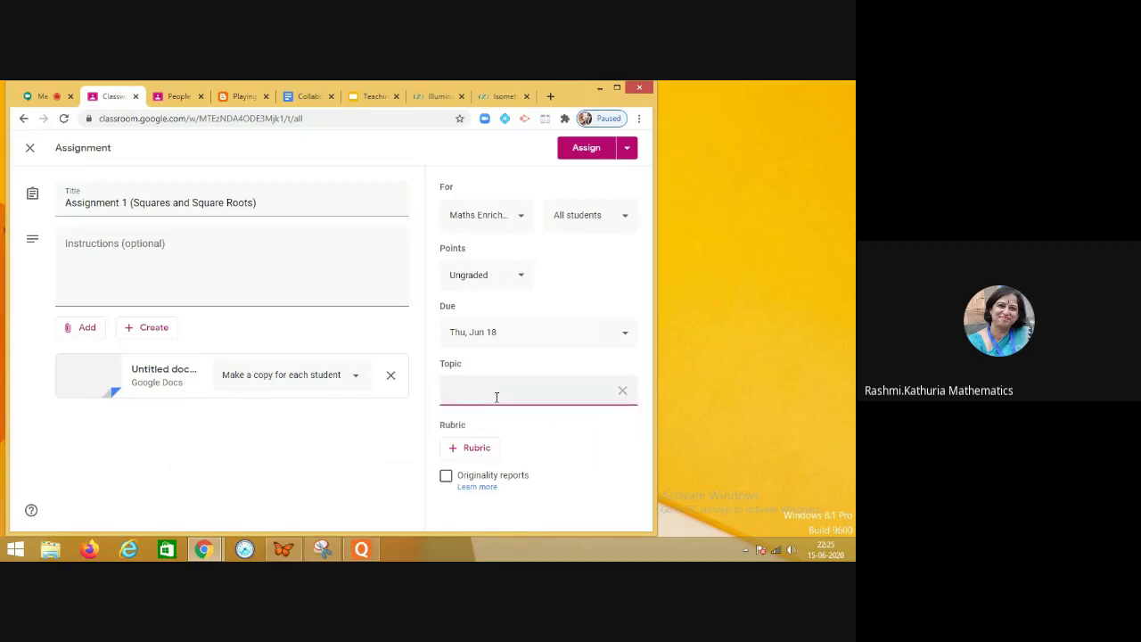
- Name the new topic 'Assignments' and set the assignment to 10 points
type("Assignments")
left_click(515, 279)
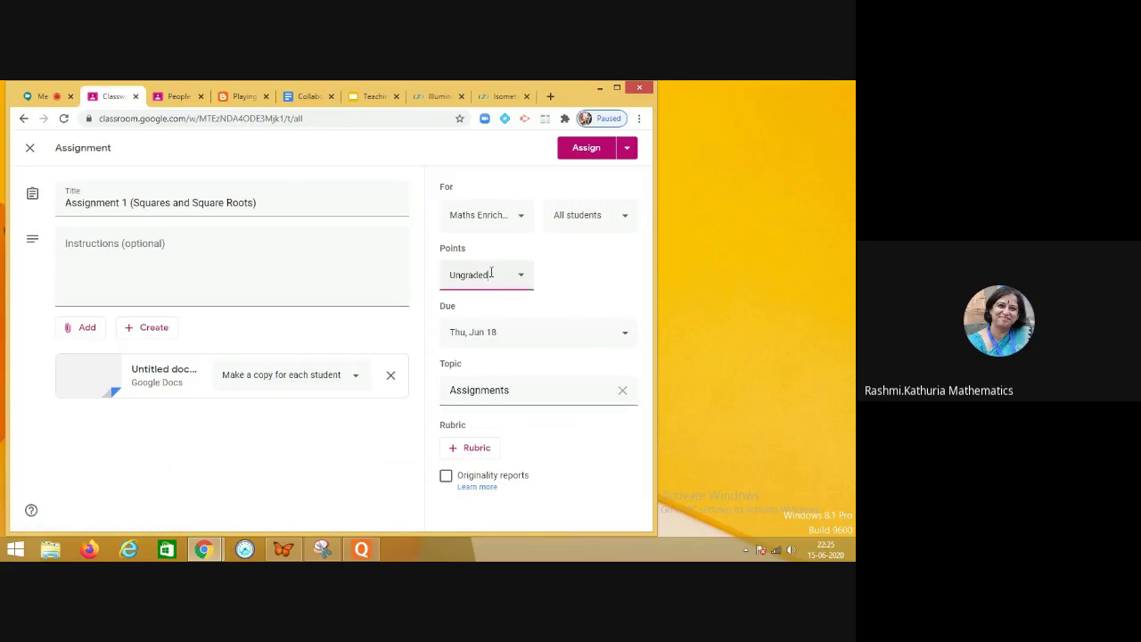
key("BackSpace")
key("BackSpace")
key("BackSpace")
key("BackSpace")
key("BackSpace")
key("BackSpace")
key("BackSpace")
key("BackSpace")
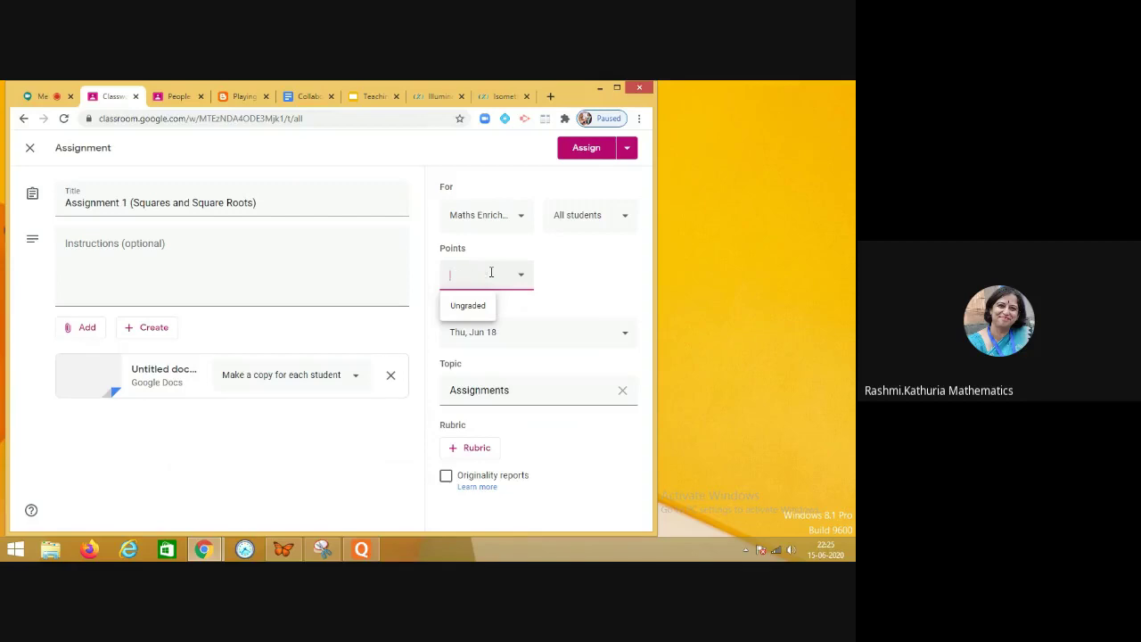
type("10")
left_click(615, 276)
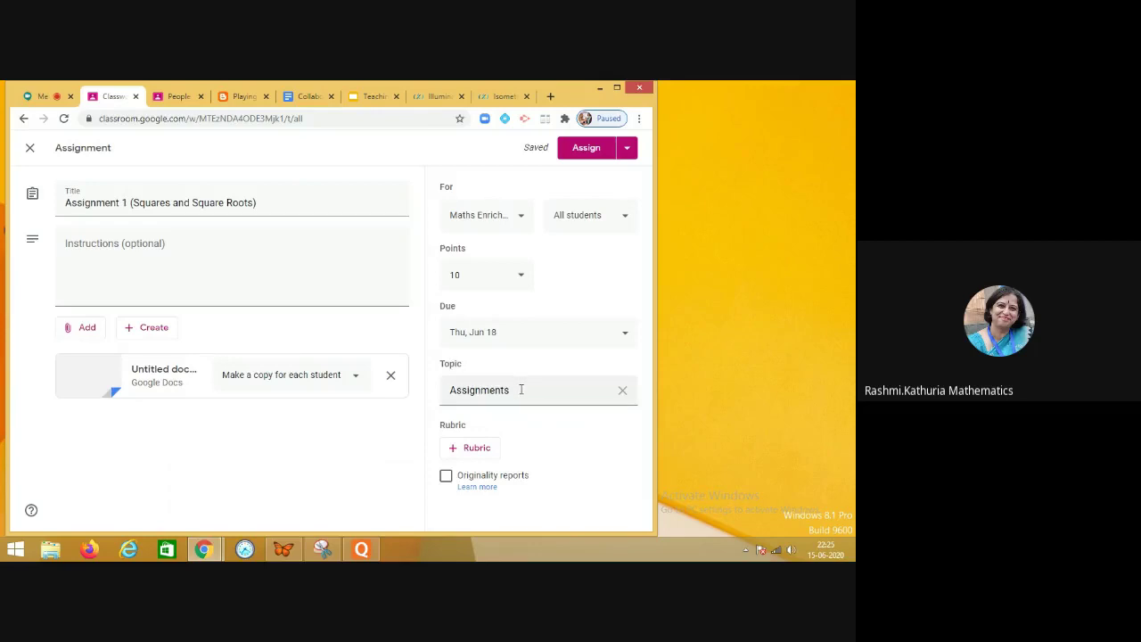
- Rename the topic to 'Squares and Square Roots' and set points back to Ungraded
left_click(521, 389)
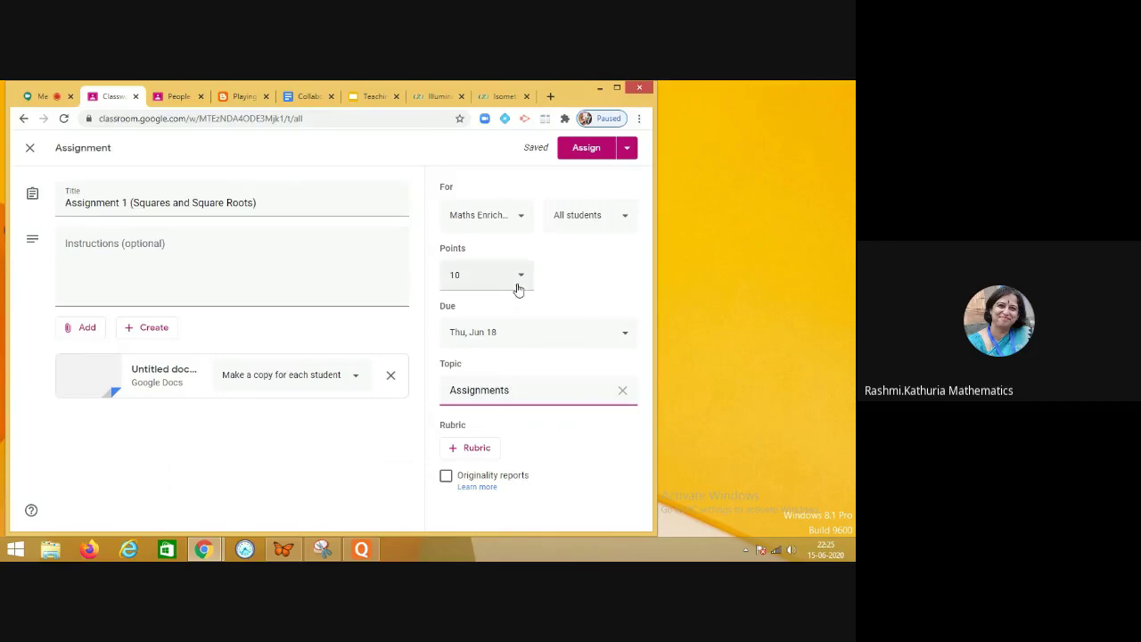
key("BackSpace")
key("BackSpace")
key("BackSpace")
key("BackSpace")
key("BackSpace")
key("BackSpace")
key("BackSpace")
key("BackSpace")
key("BackSpace")
key("BackSpace")
key("BackSpace")
type("S")
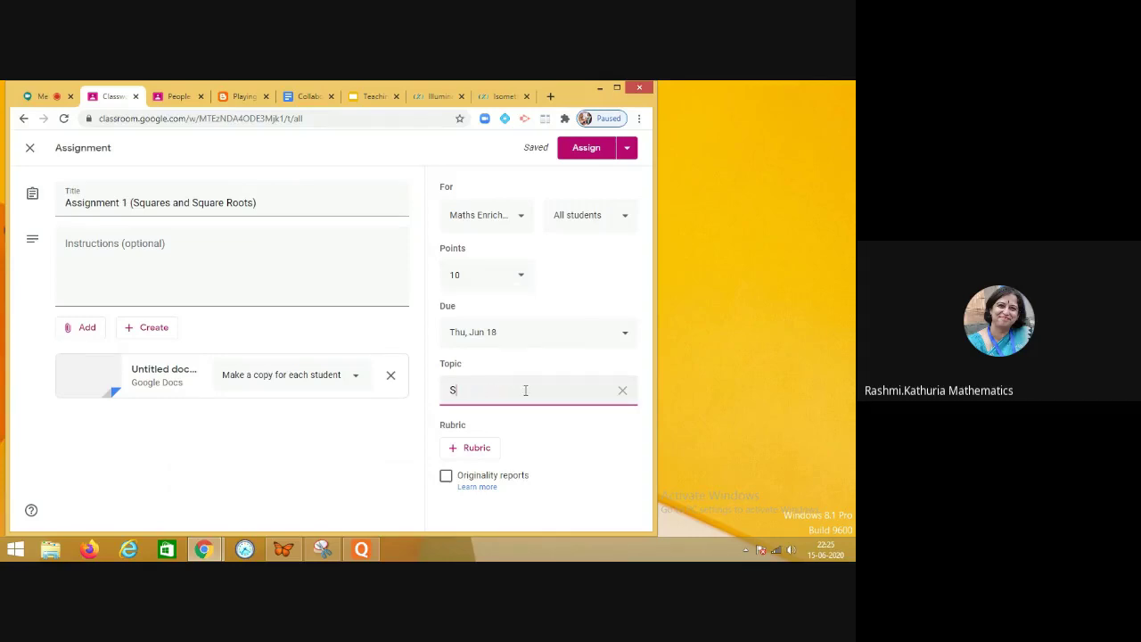
type("quares and Square Roots")
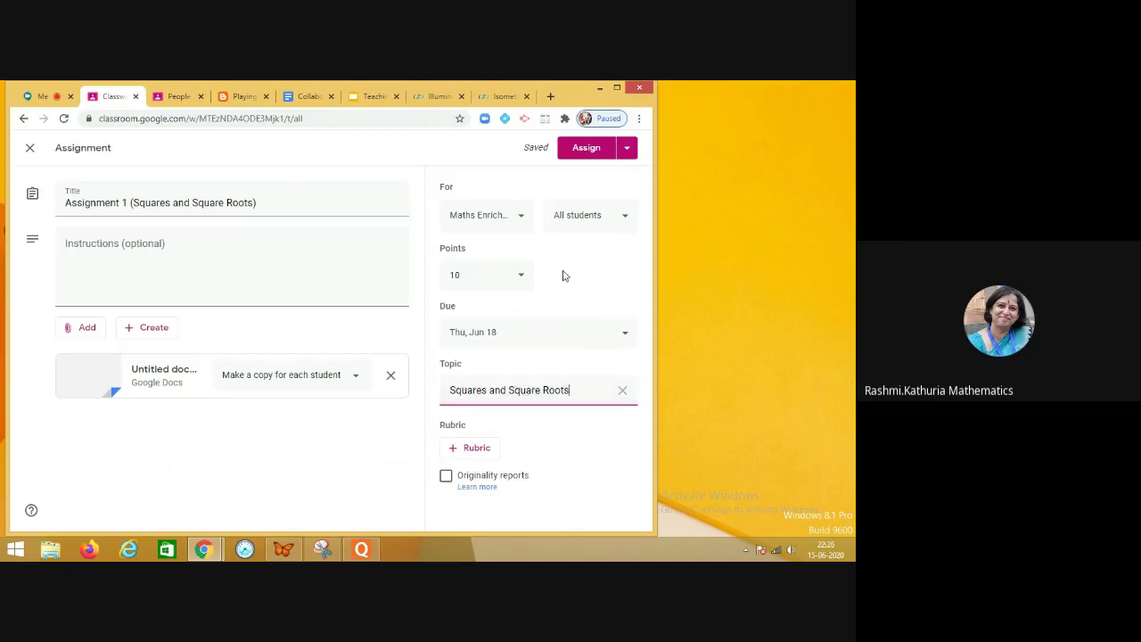
left_click(525, 276)
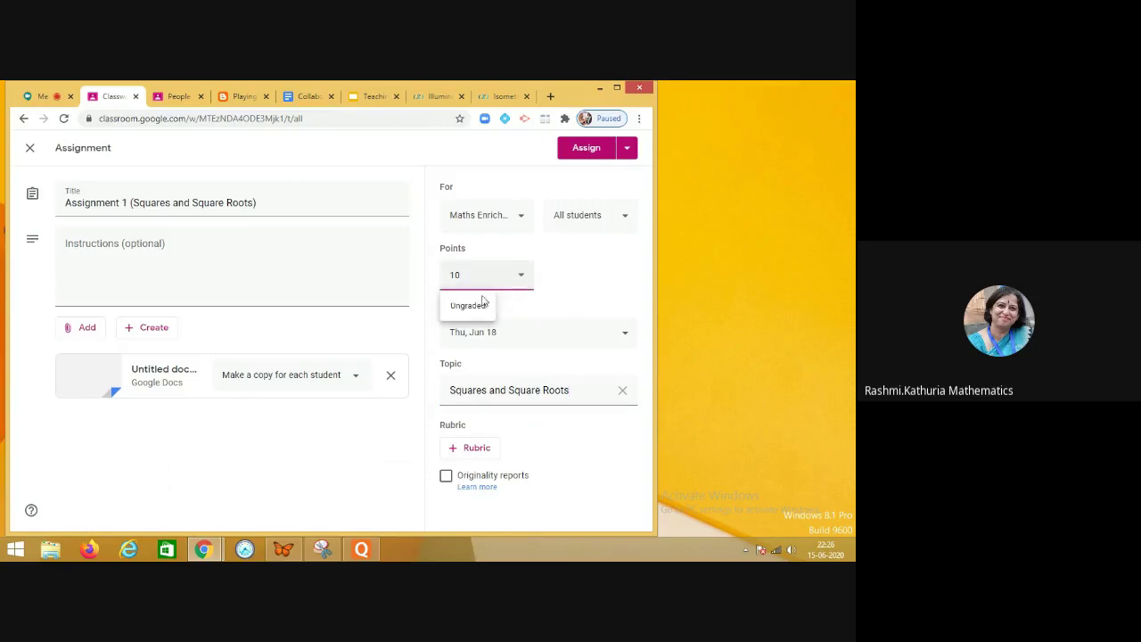
left_click(471, 306)
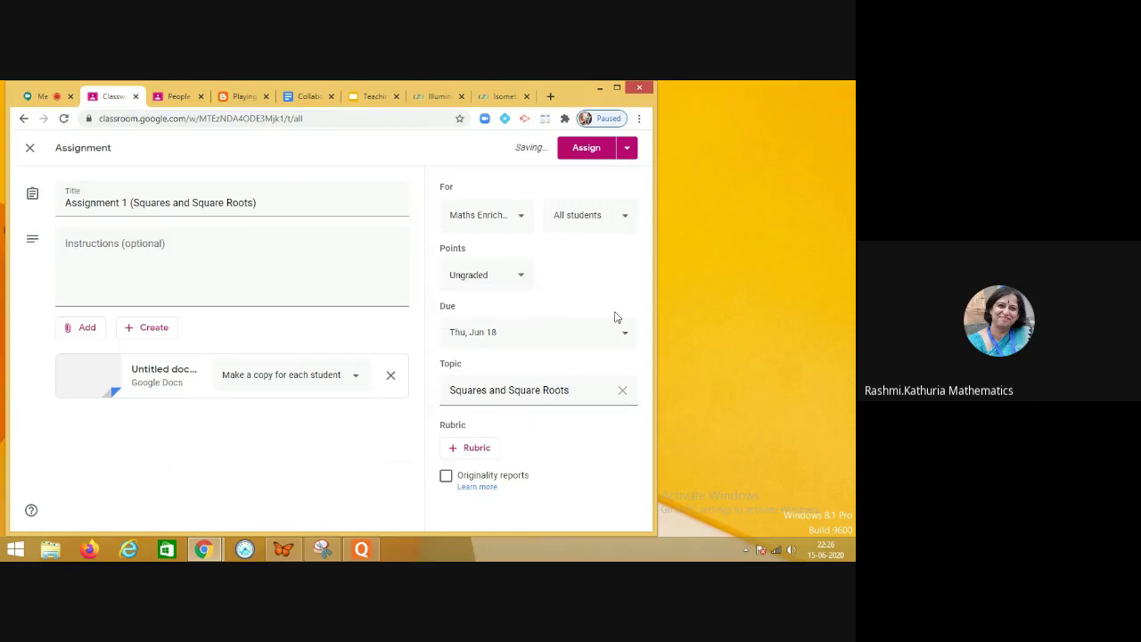
- Assign Assignment 1 to the class and start a new Quiz assignment
left_click(593, 149)
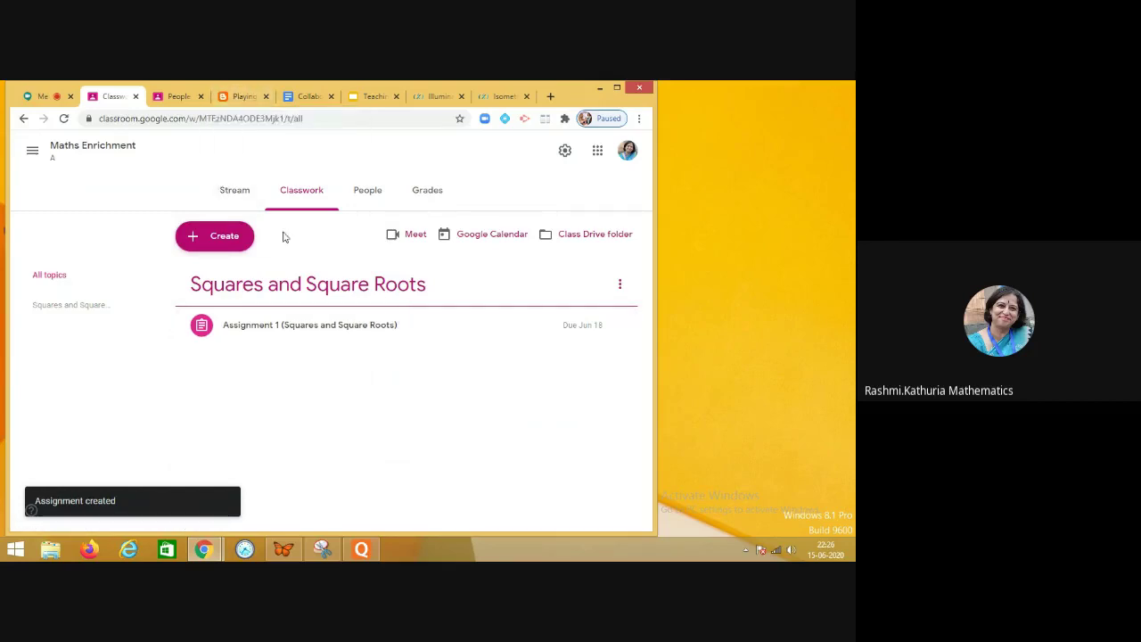
left_click(217, 237)
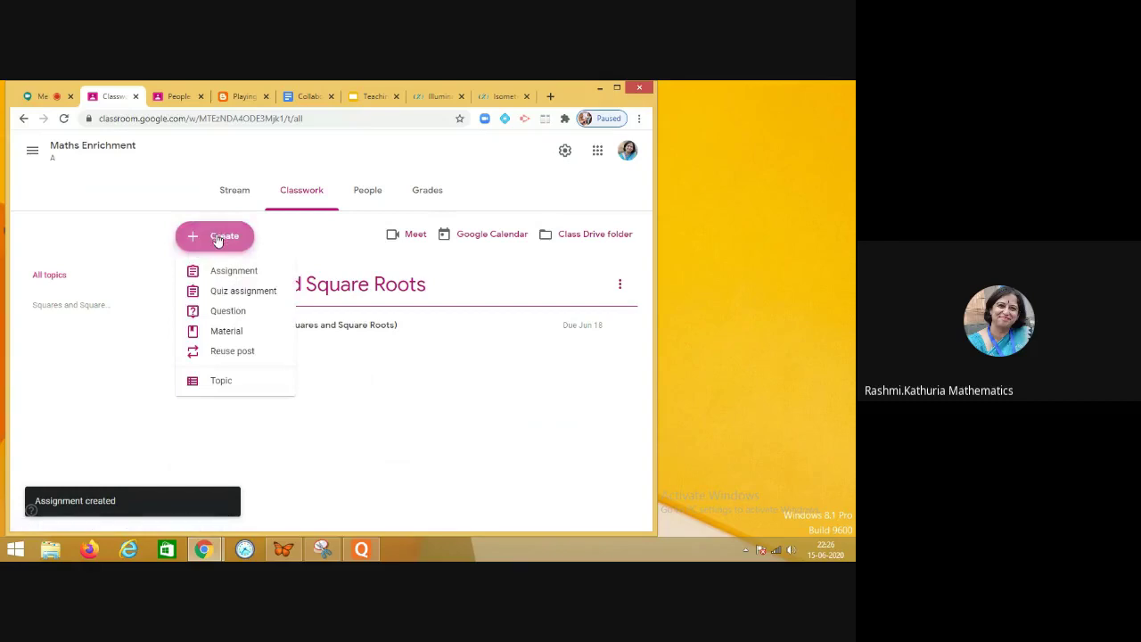
left_click(243, 295)
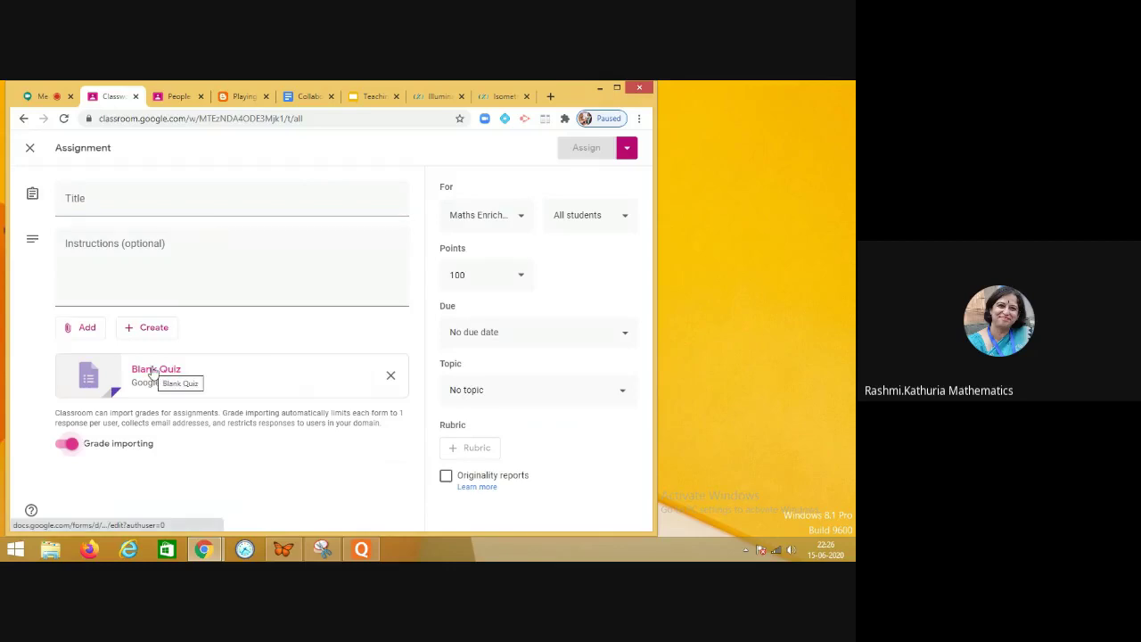
- Toggle the quiz's grade importing off and back on, then discard the quiz draft
left_click(61, 448)
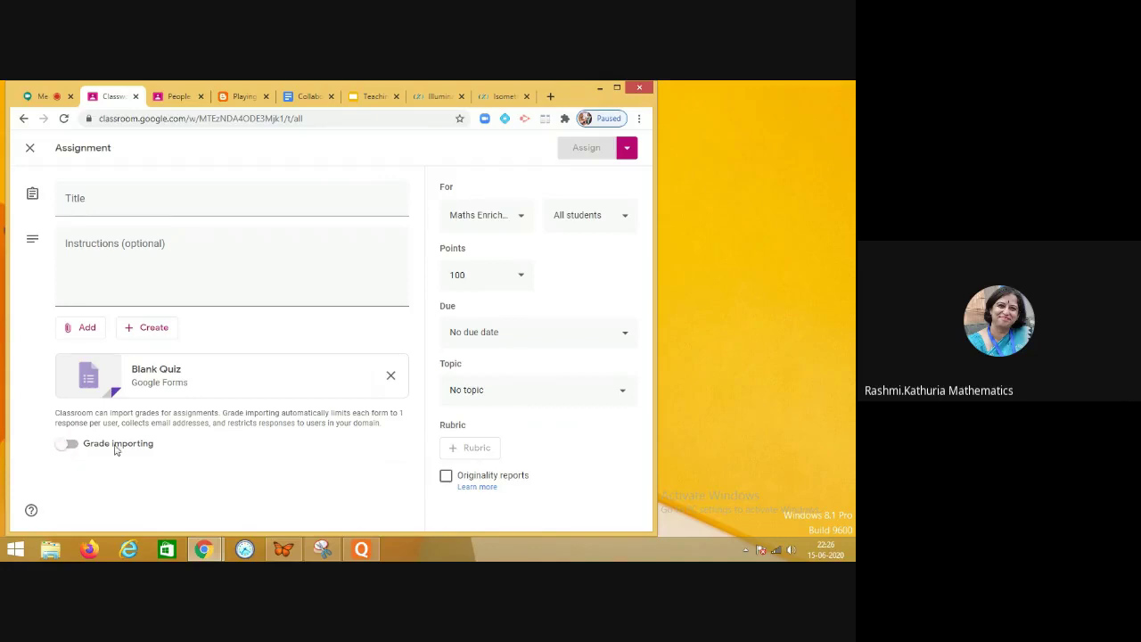
left_click(73, 444)
left_click(74, 445)
left_click(29, 147)
left_click(222, 243)
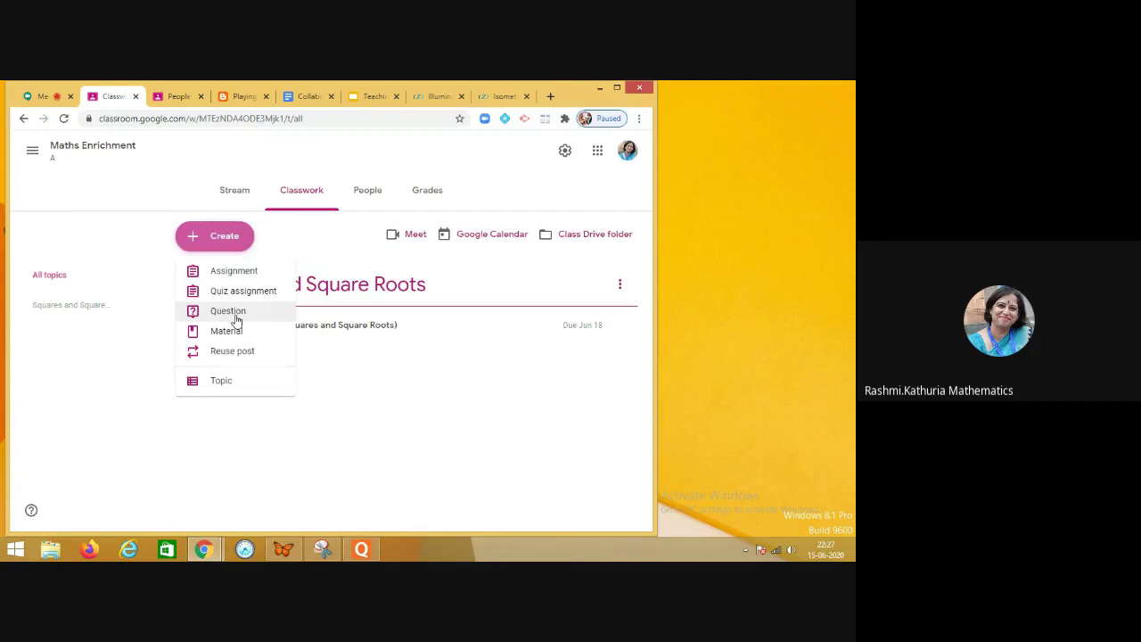
- Look through the other browser tabs, then return to the Maths Enrichment classwork
left_click(182, 98)
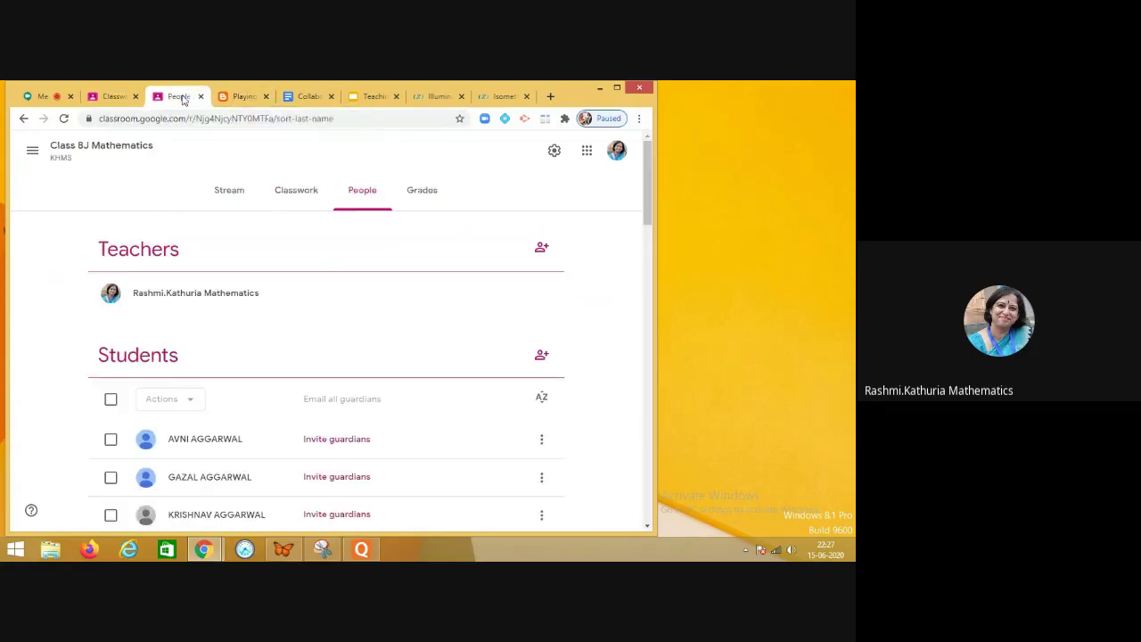
left_click(239, 99)
left_click(374, 98)
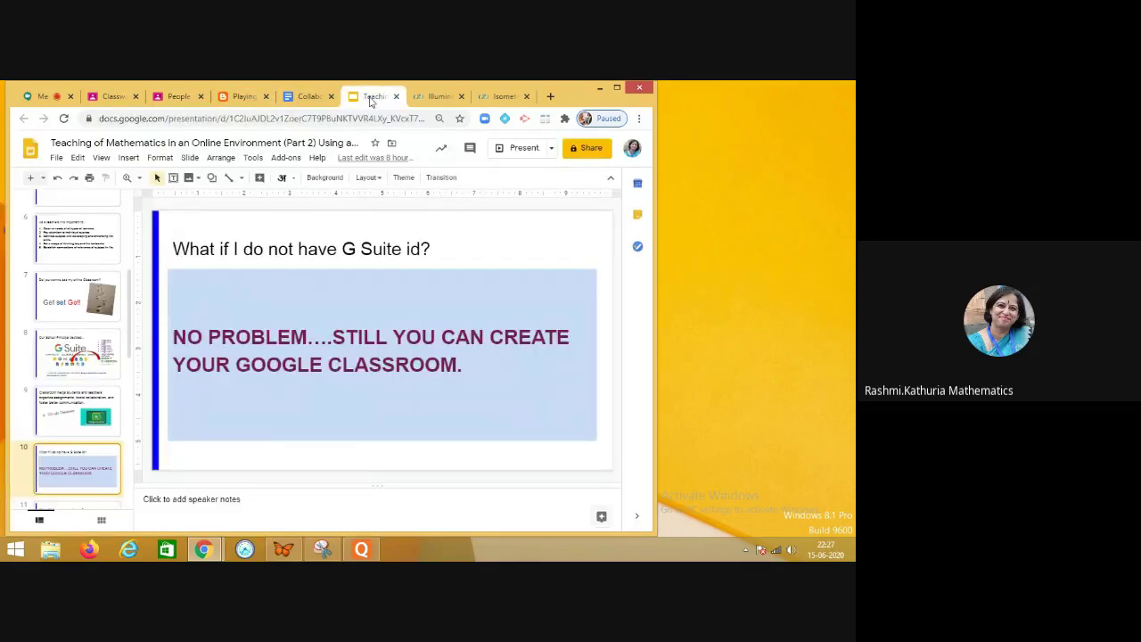
left_click(112, 97)
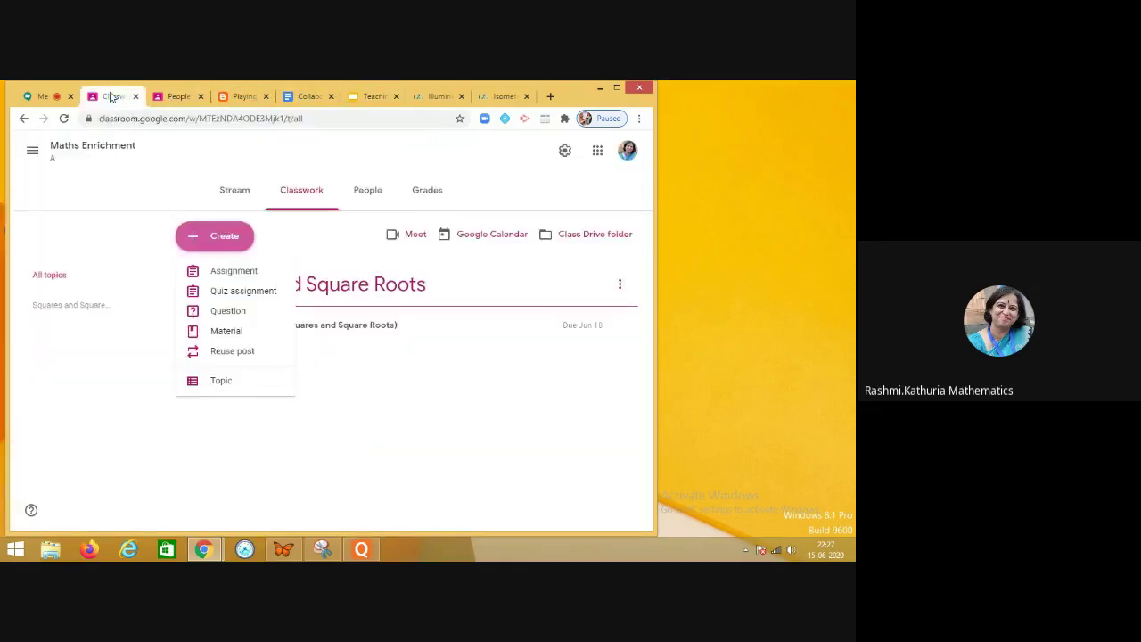
- Switch to the Class 8J Mathematics class from the class list
left_click(33, 156)
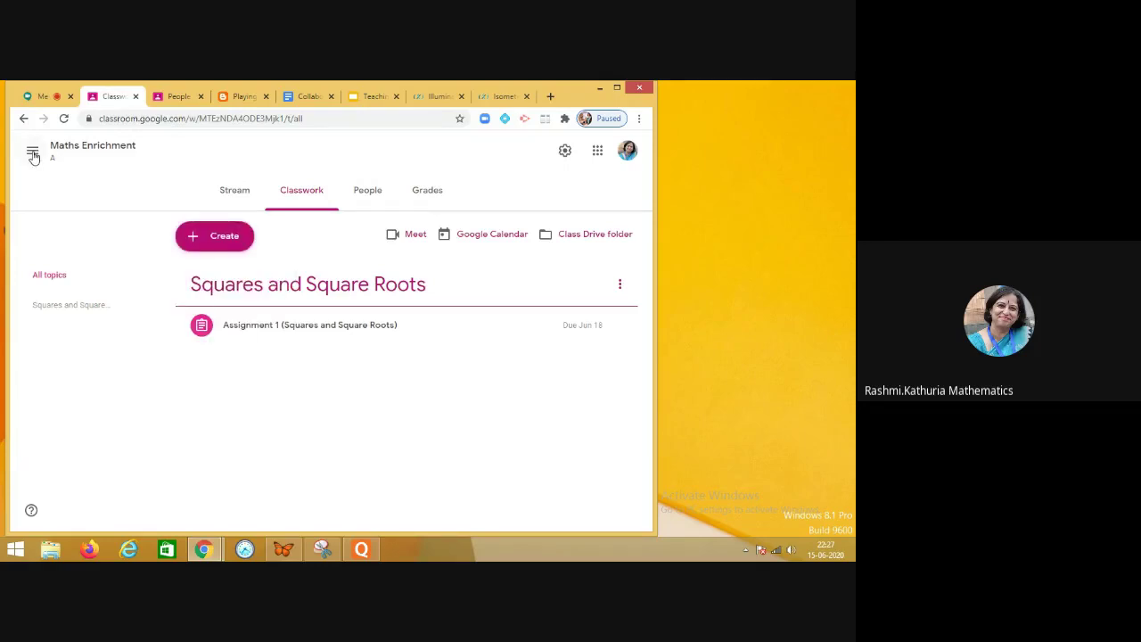
left_click(52, 151)
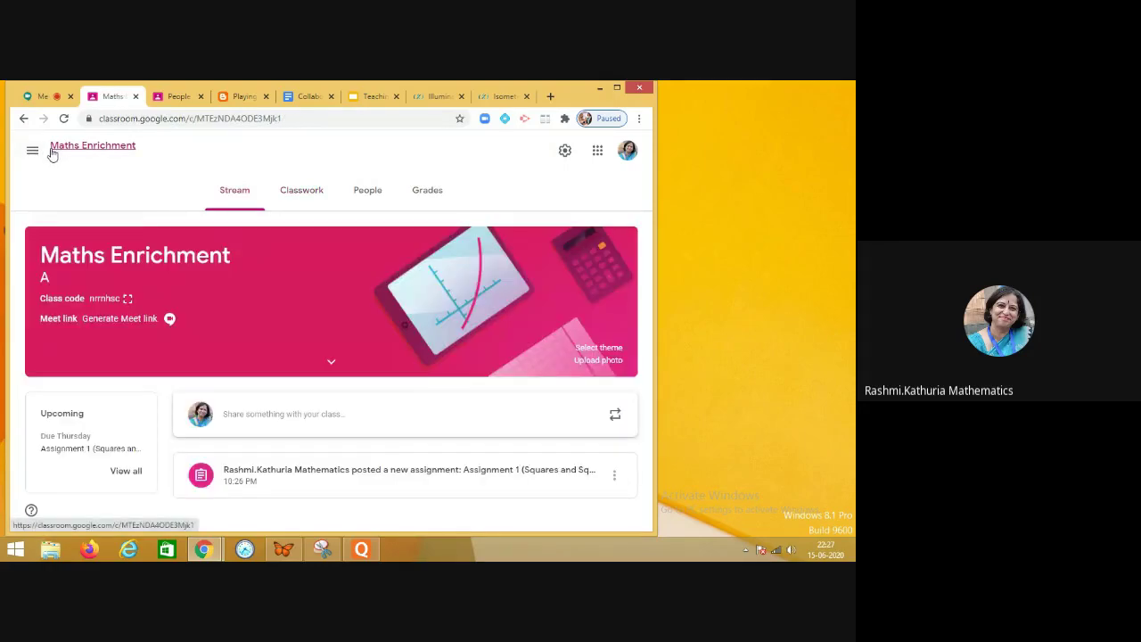
left_click(31, 150)
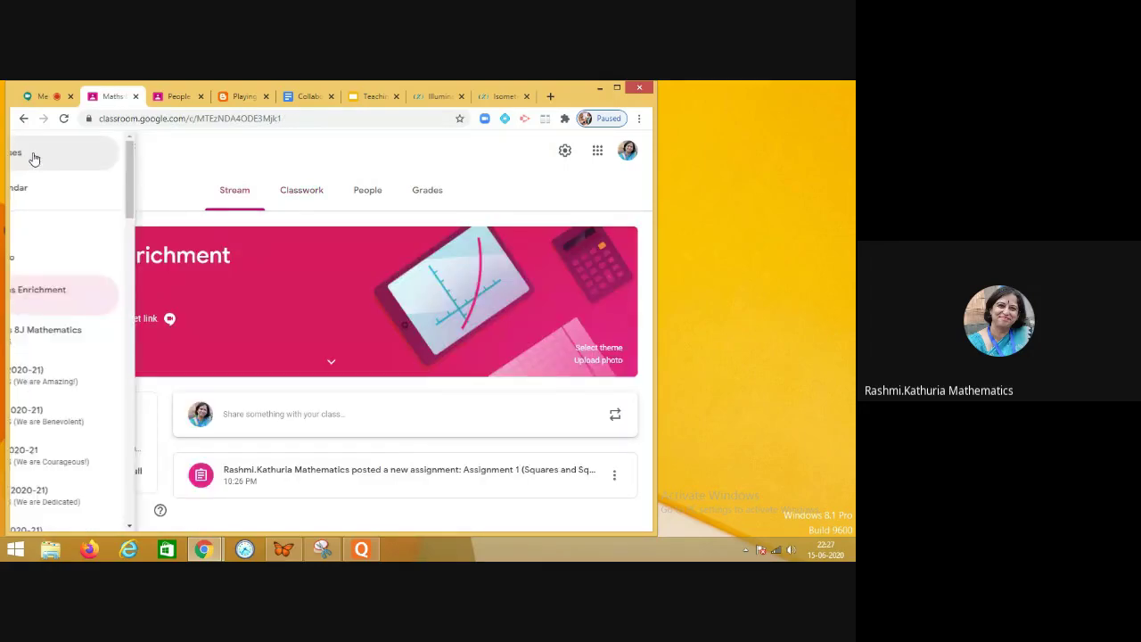
left_click(86, 336)
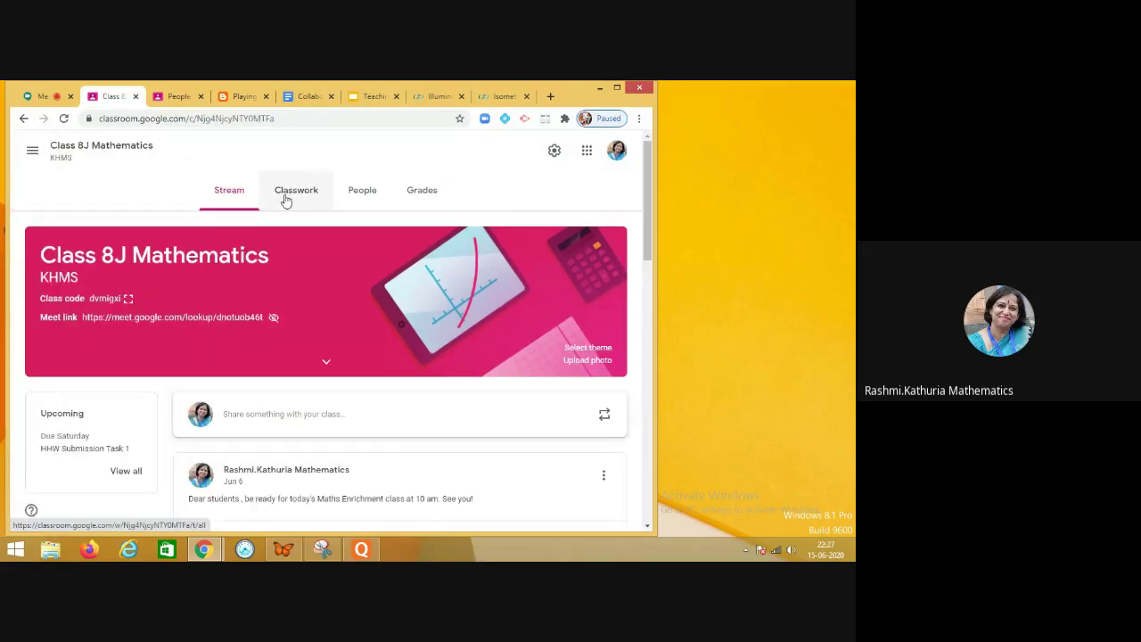
- Filter the Class 8J Mathematics classwork to Think and Tell and scroll through its questions
left_click(285, 201)
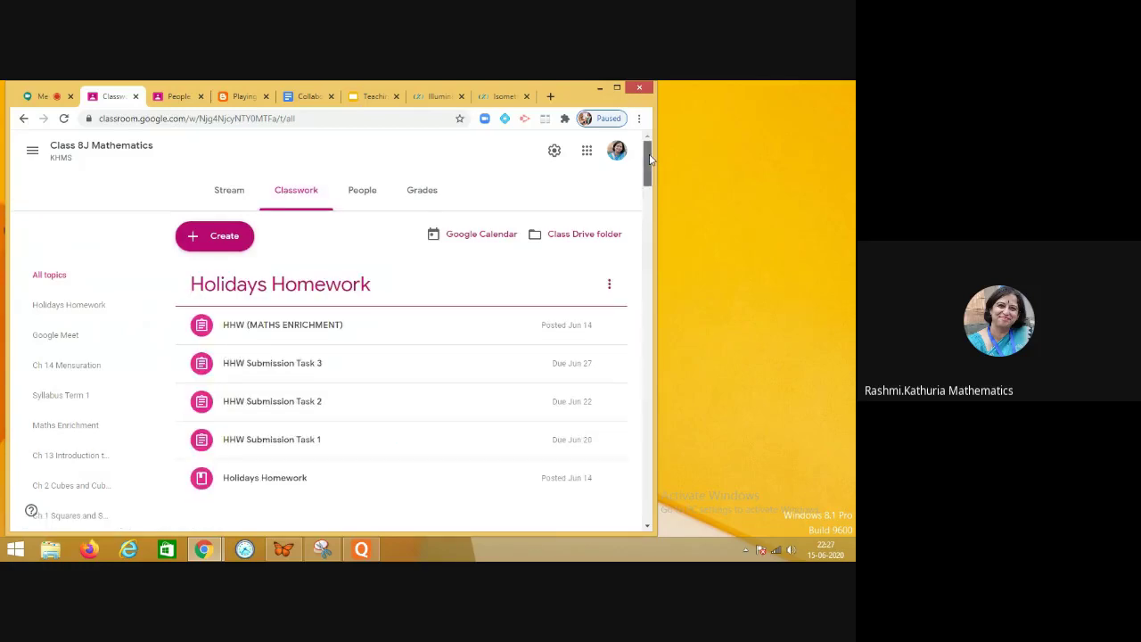
scroll(649, 159, "down", 3)
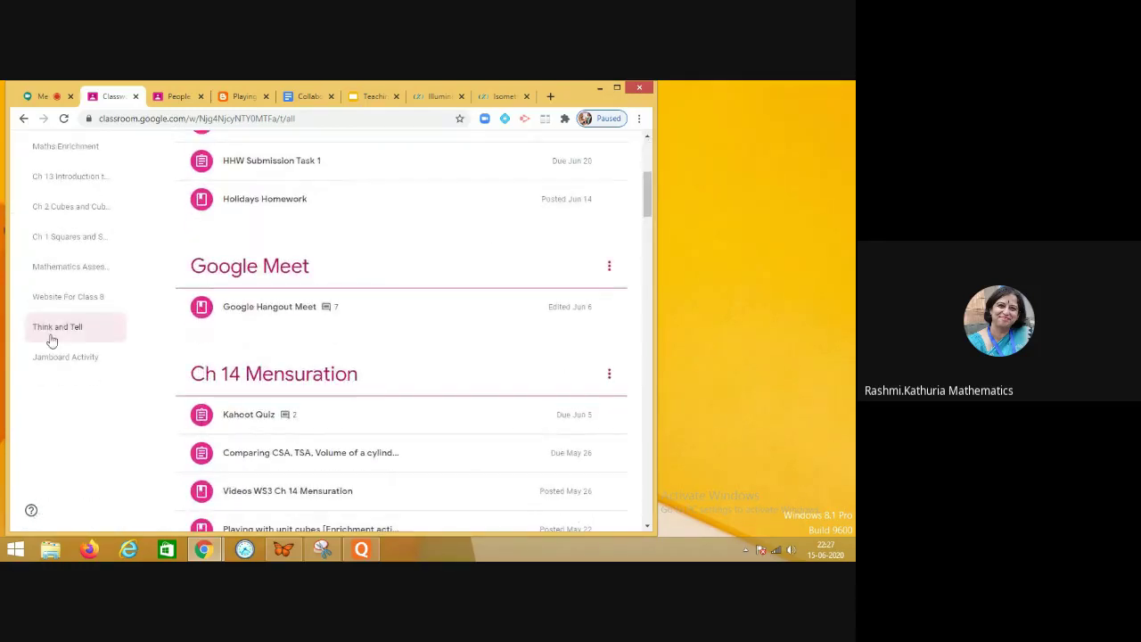
left_click(52, 339)
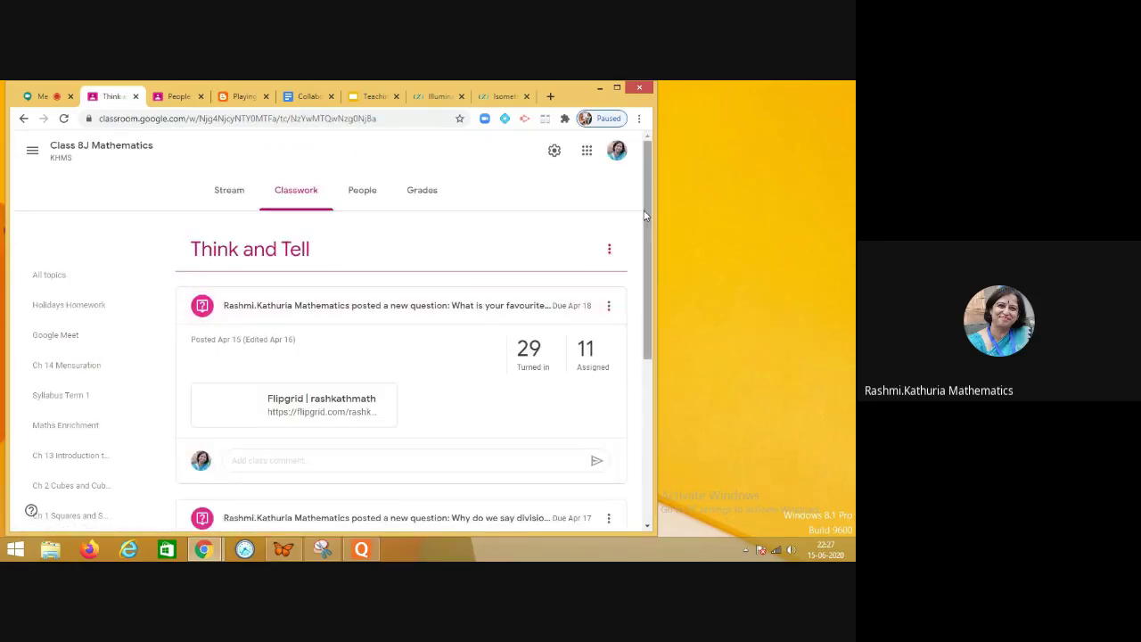
left_click_drag(645, 214, 650, 244)
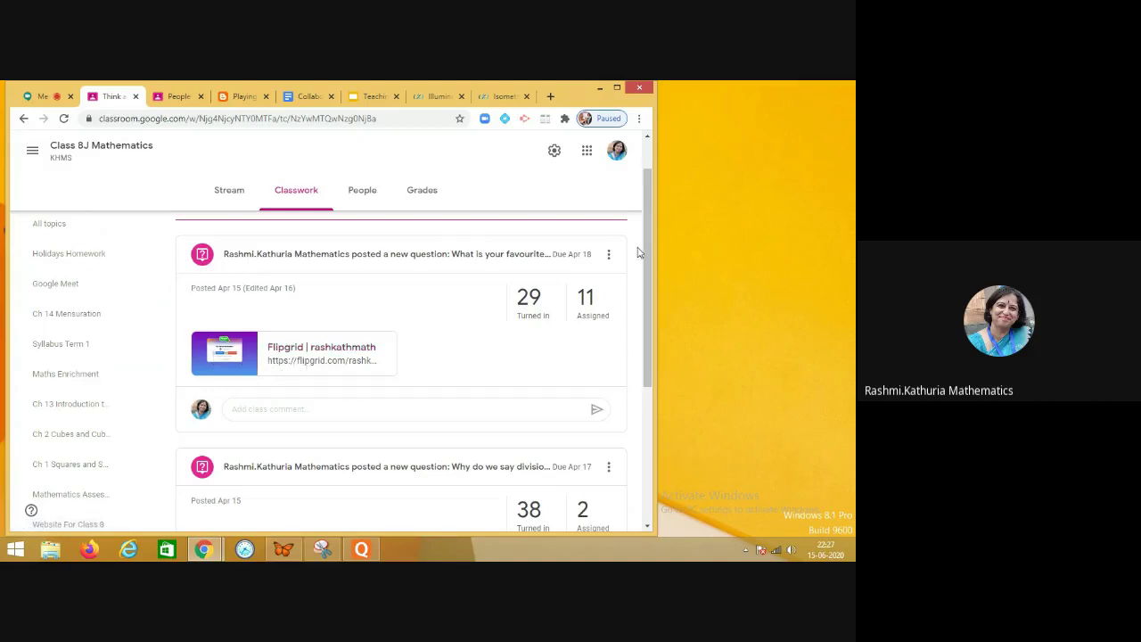
left_click_drag(649, 242, 648, 260)
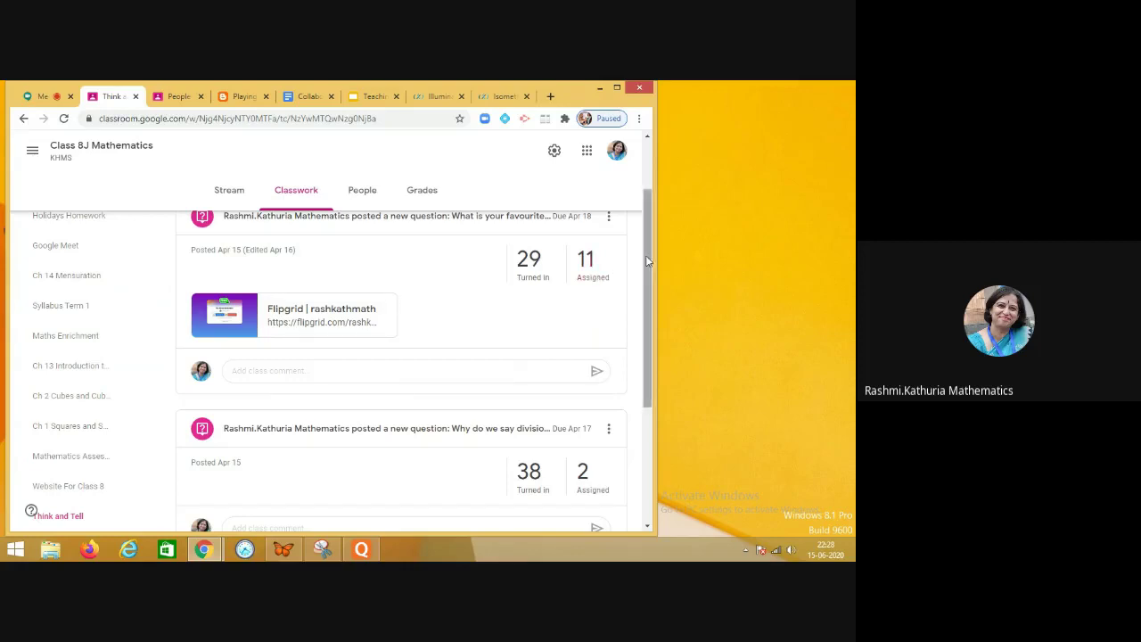
left_click_drag(646, 258, 649, 327)
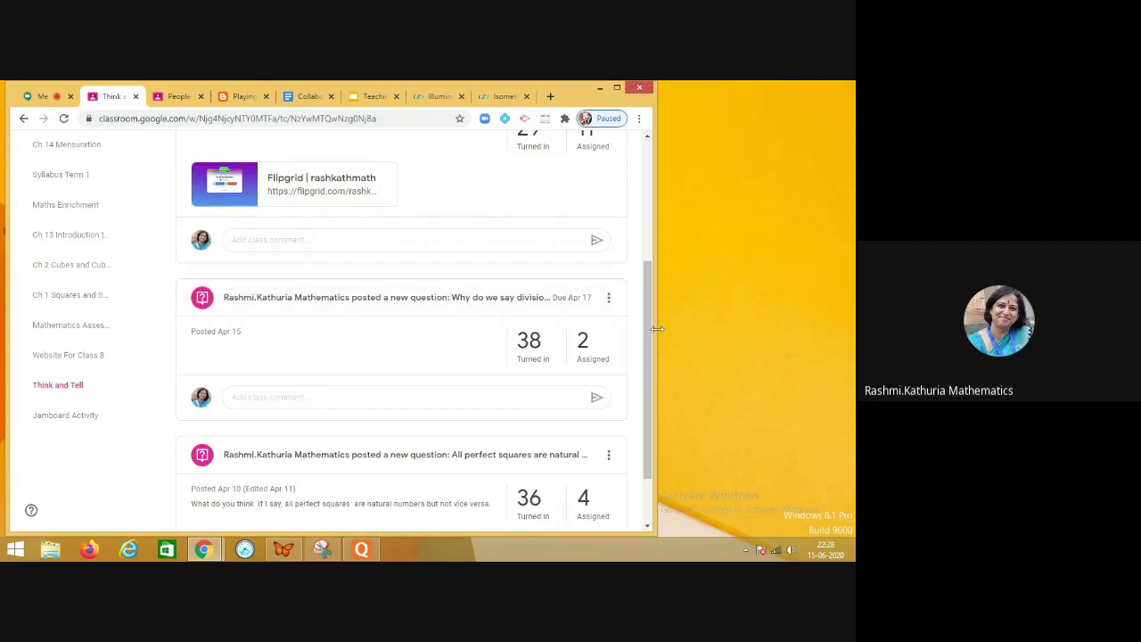
left_click_drag(651, 348, 650, 389)
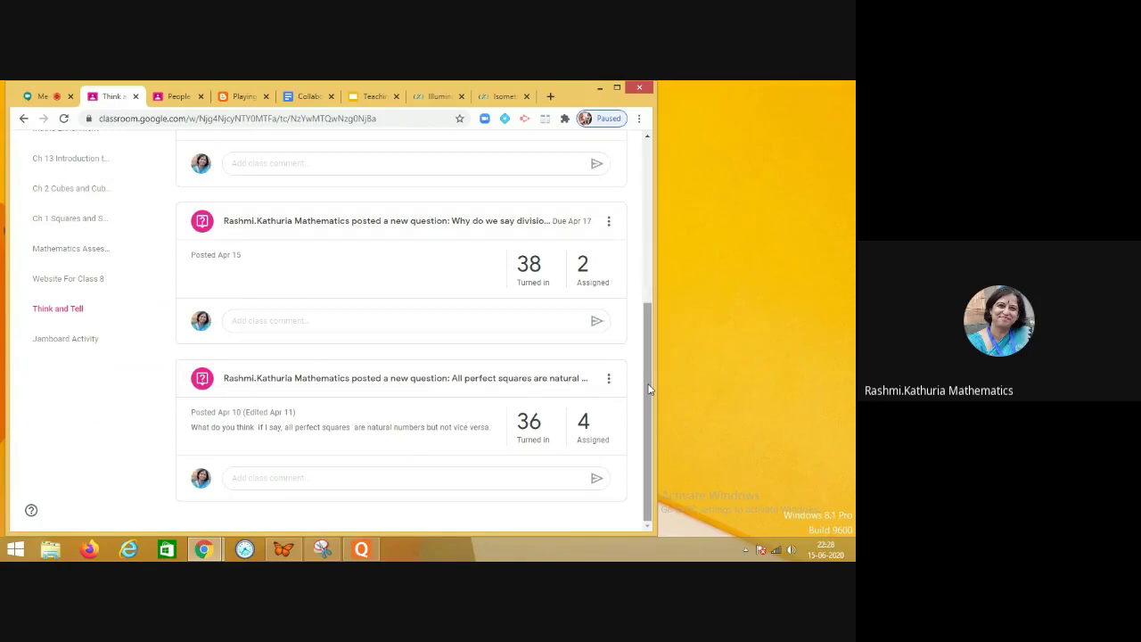
scroll(588, 249, "up", 5)
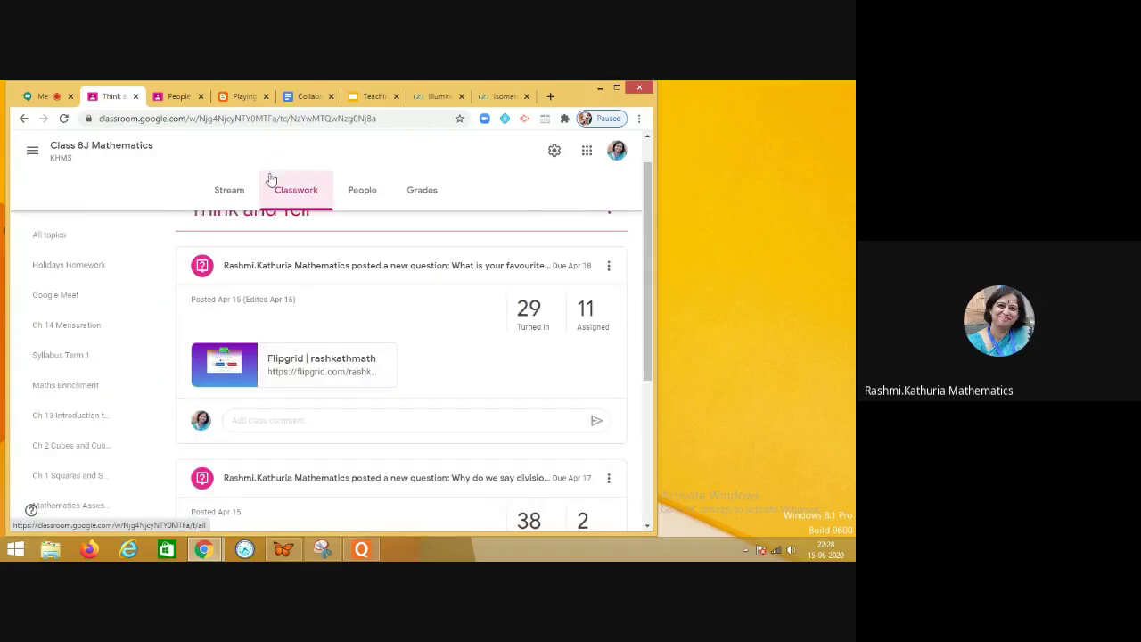
- Check the class People list, then return to the Think and Tell classwork
left_click(172, 97)
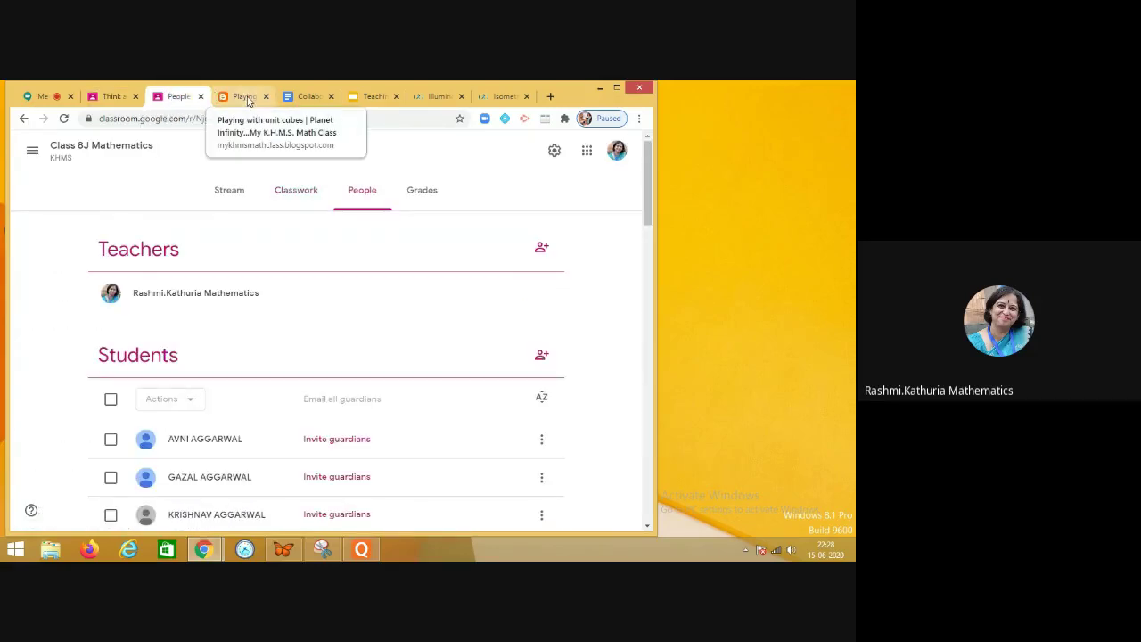
left_click(112, 96)
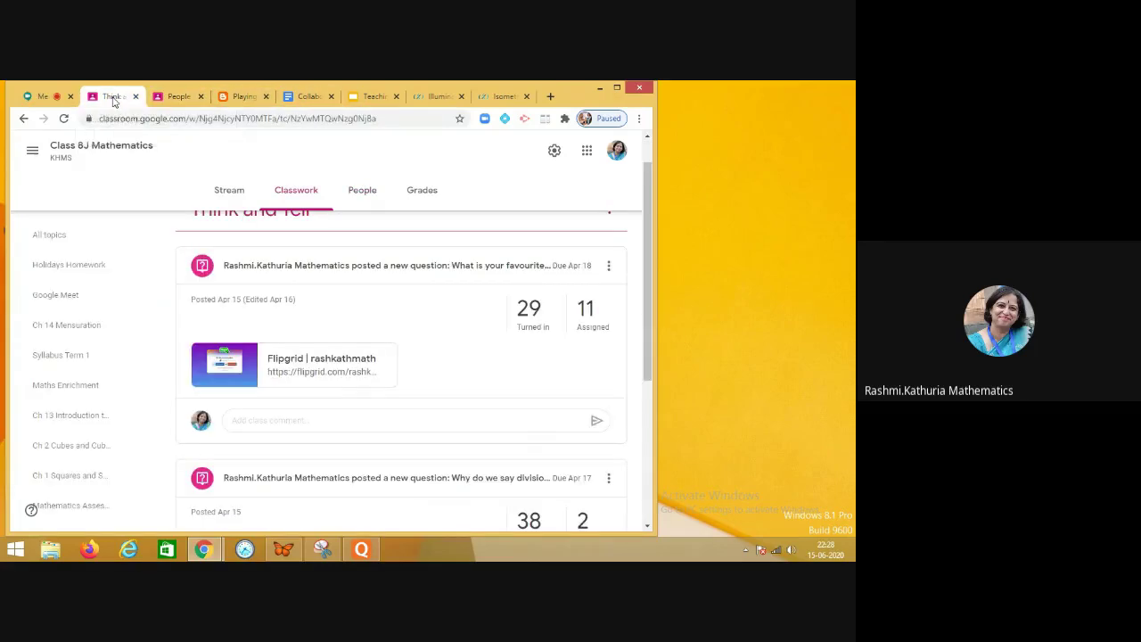
left_click(33, 152)
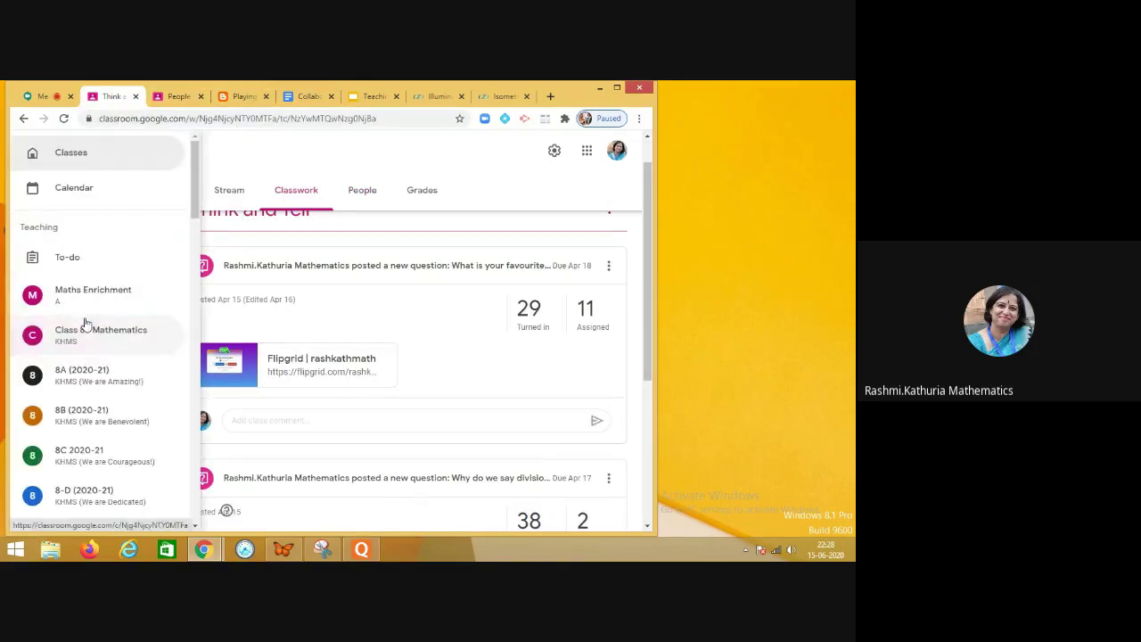
- Switch to the Maths Enrichment classwork, then start and discard a question post
left_click(113, 295)
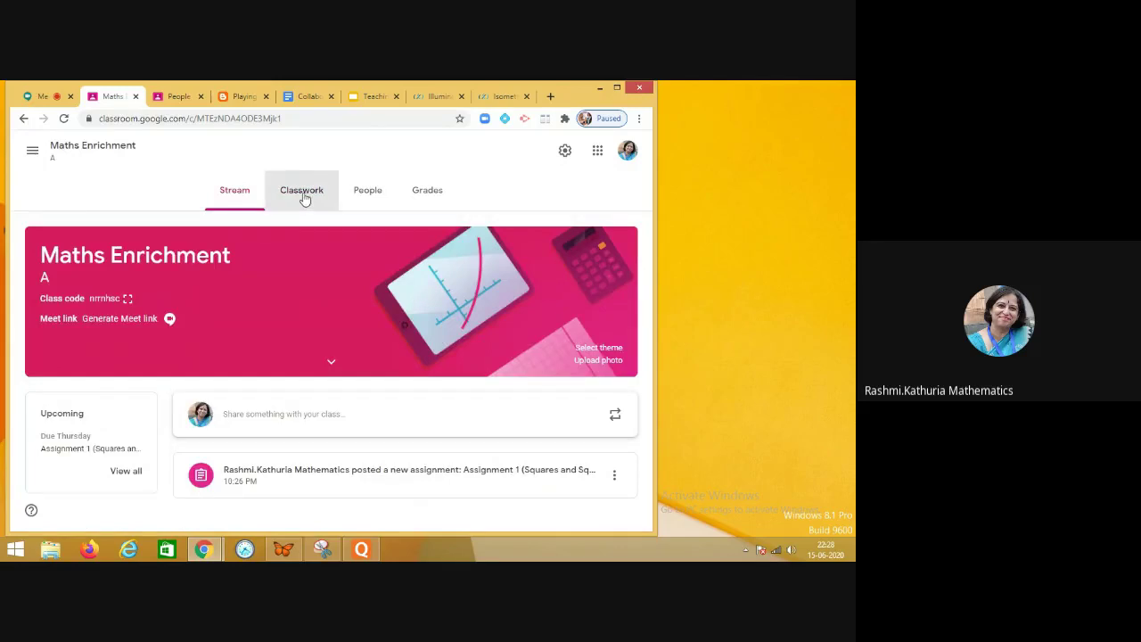
left_click(303, 198)
left_click(220, 236)
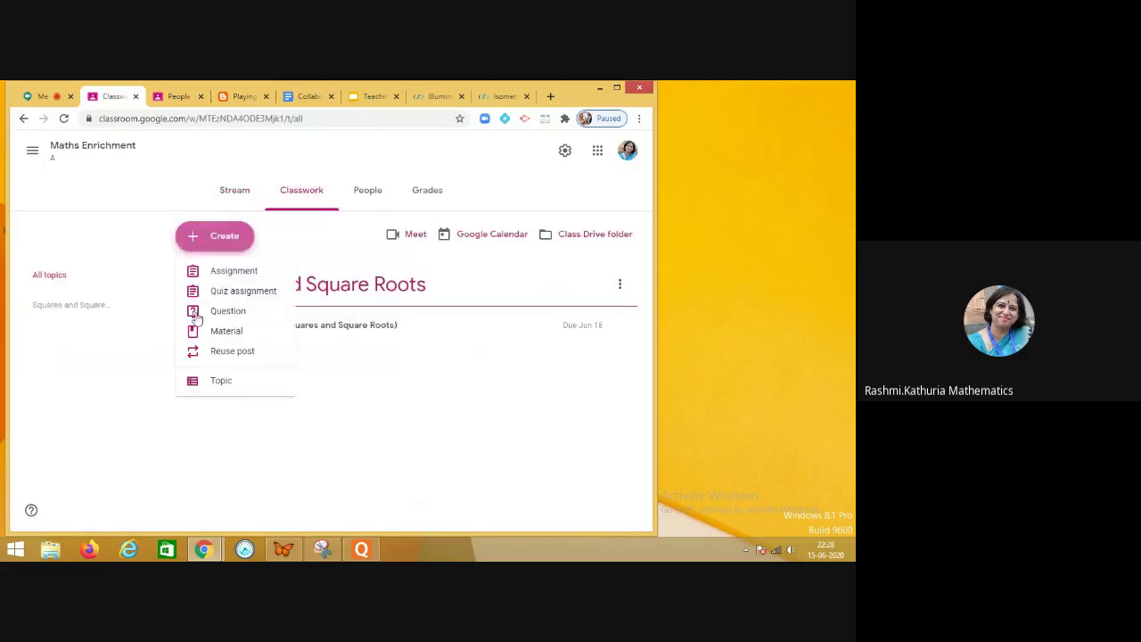
left_click(242, 316)
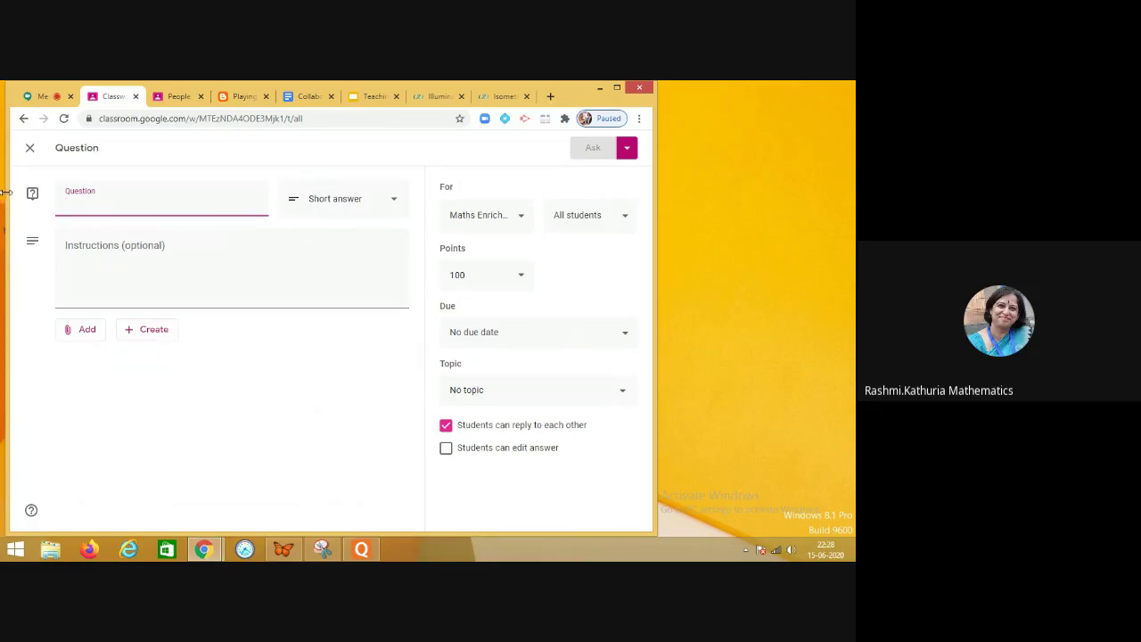
left_click(30, 147)
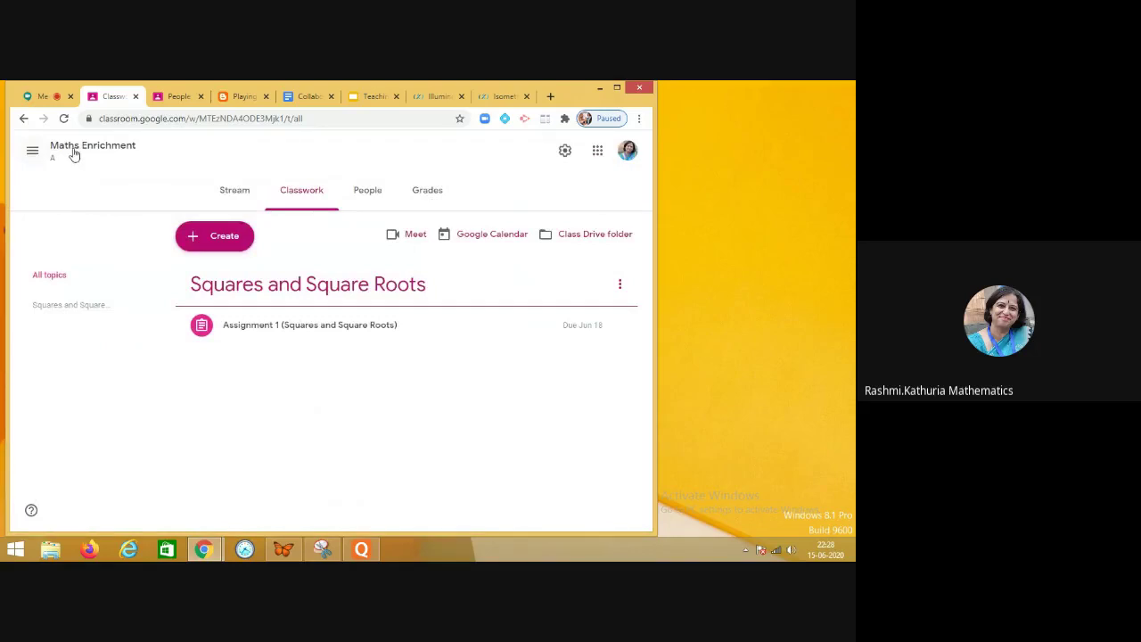
- Start a new blank material post in Maths Enrichment
left_click(215, 243)
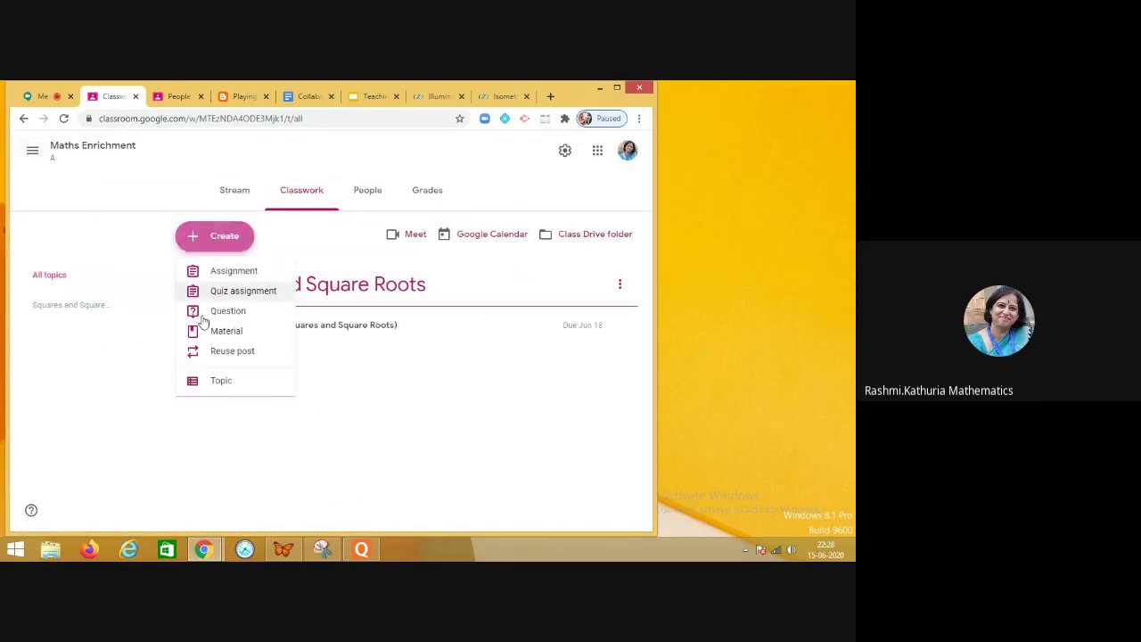
left_click(227, 332)
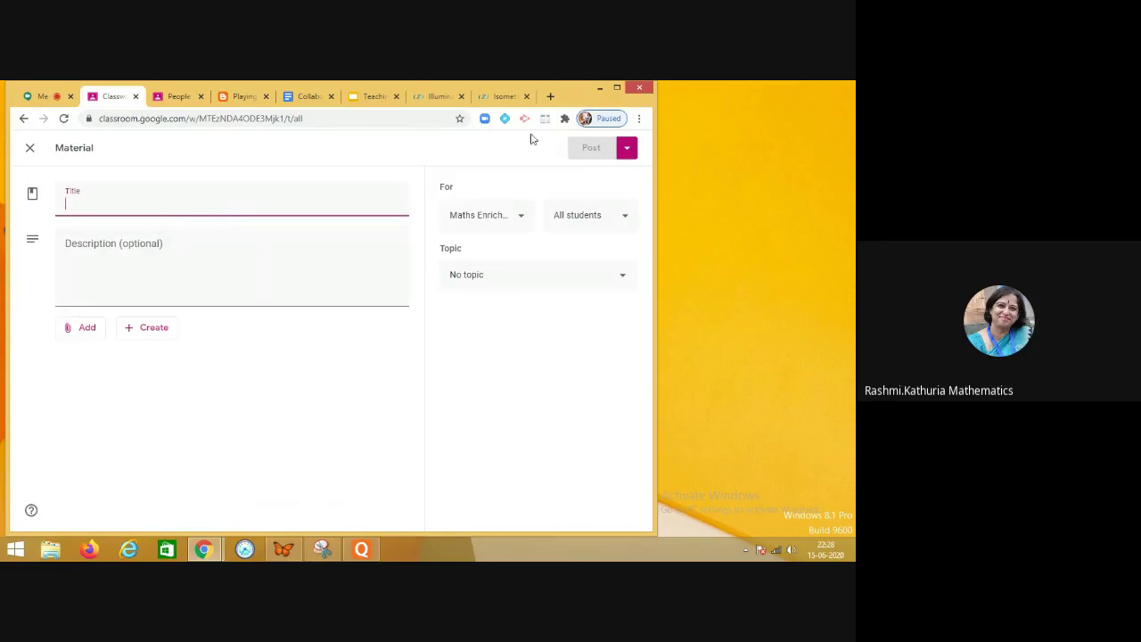
left_click(550, 97)
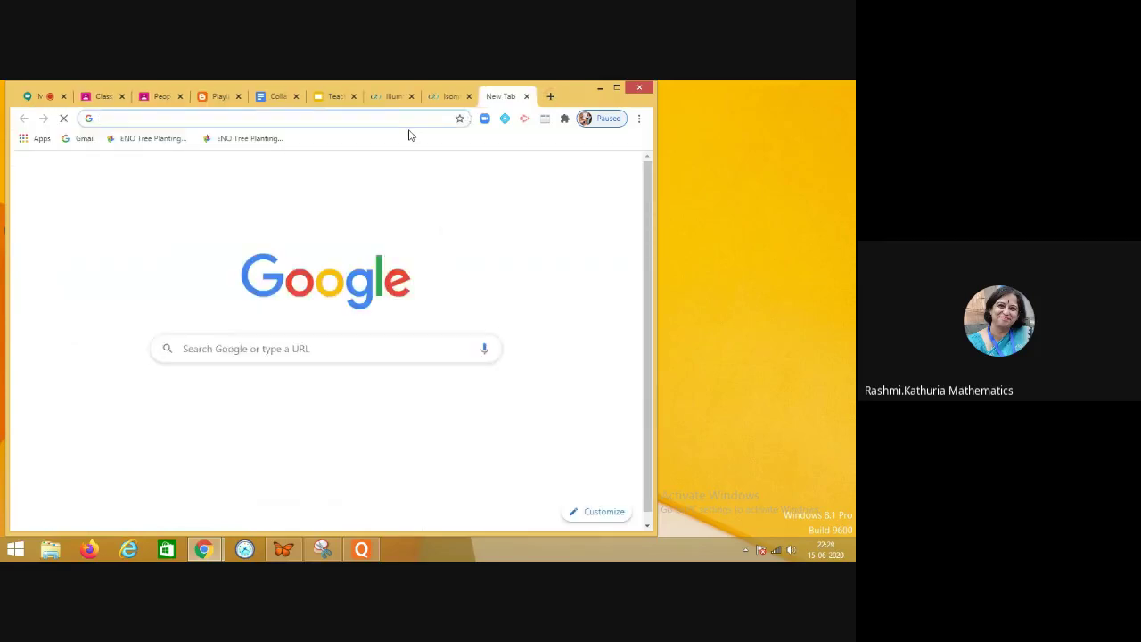
- Find the maths channel on YouTube and open its Class 8 Squares and Square roots playlist
type("you t")
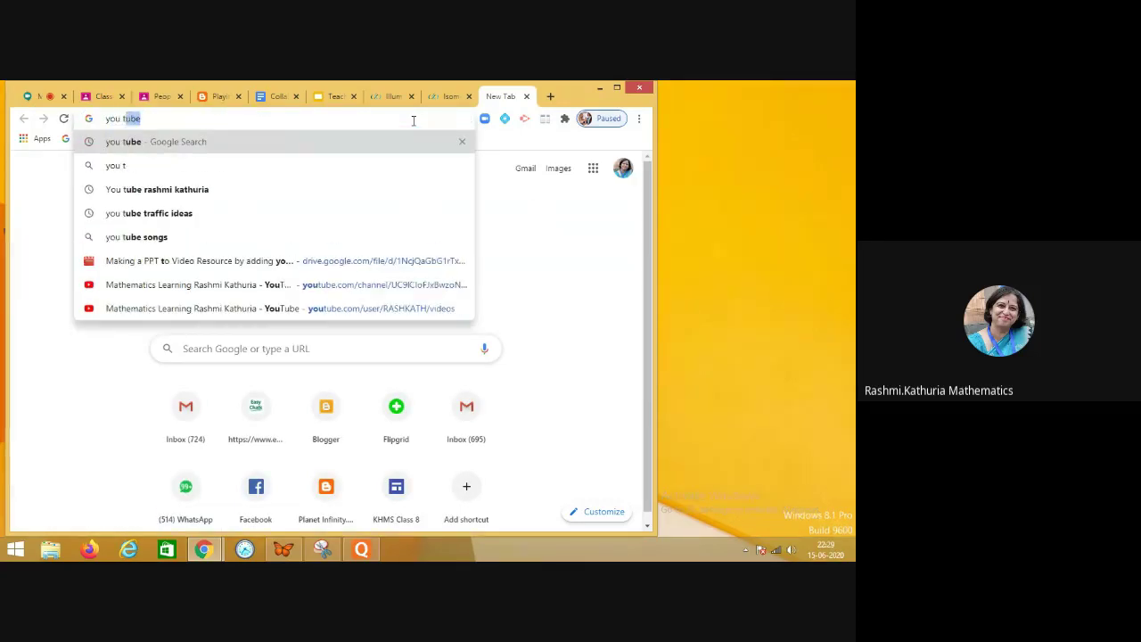
left_click(190, 198)
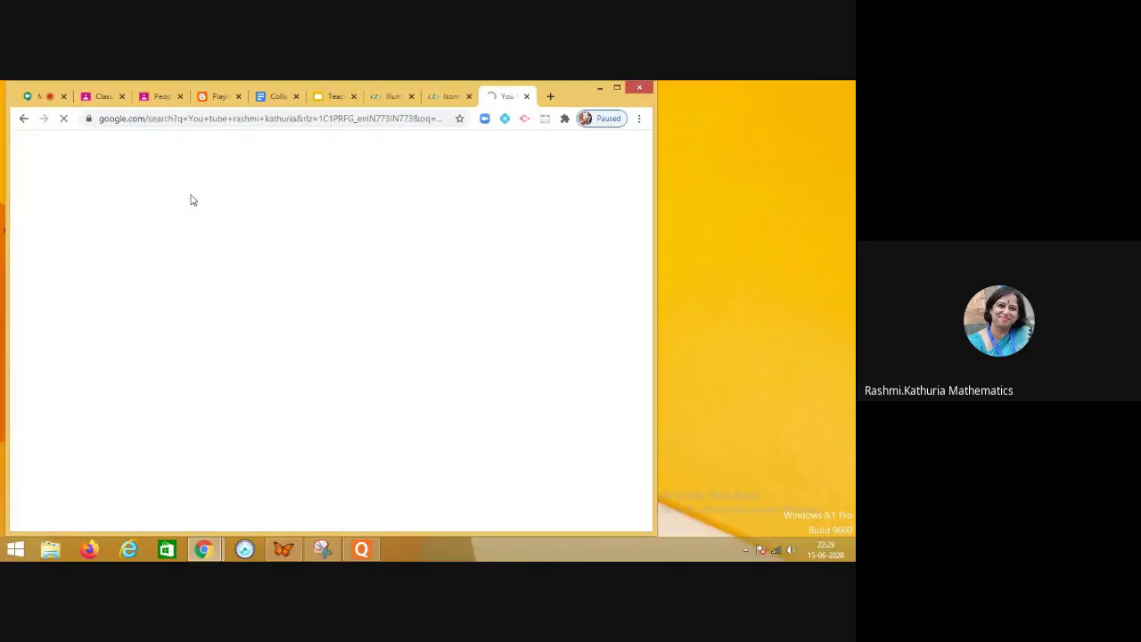
left_click(216, 264)
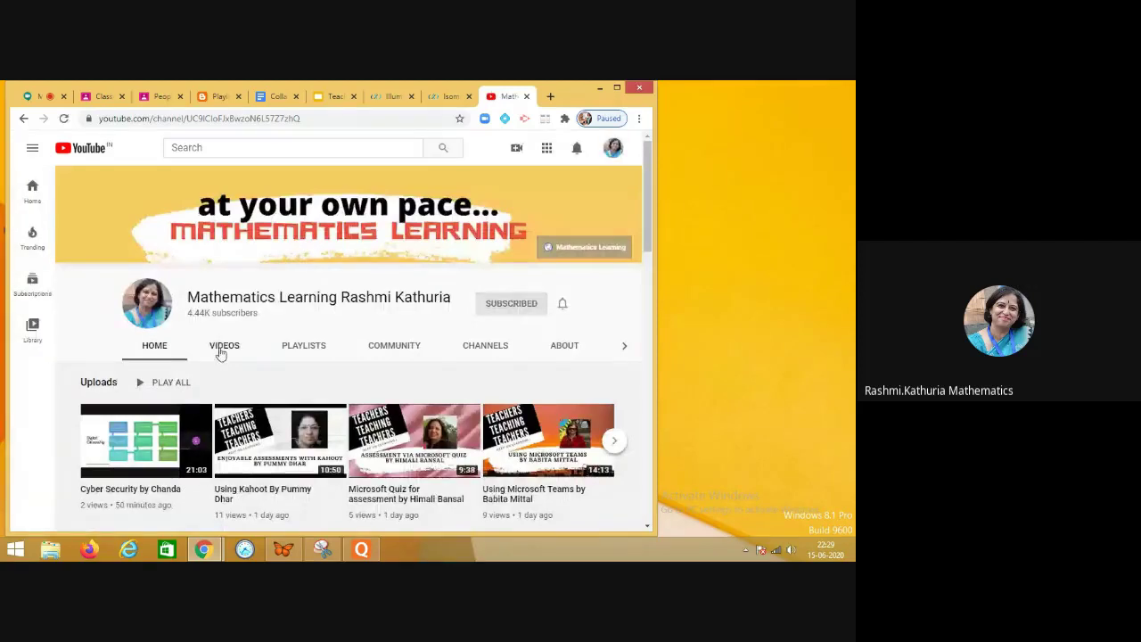
left_click(303, 347)
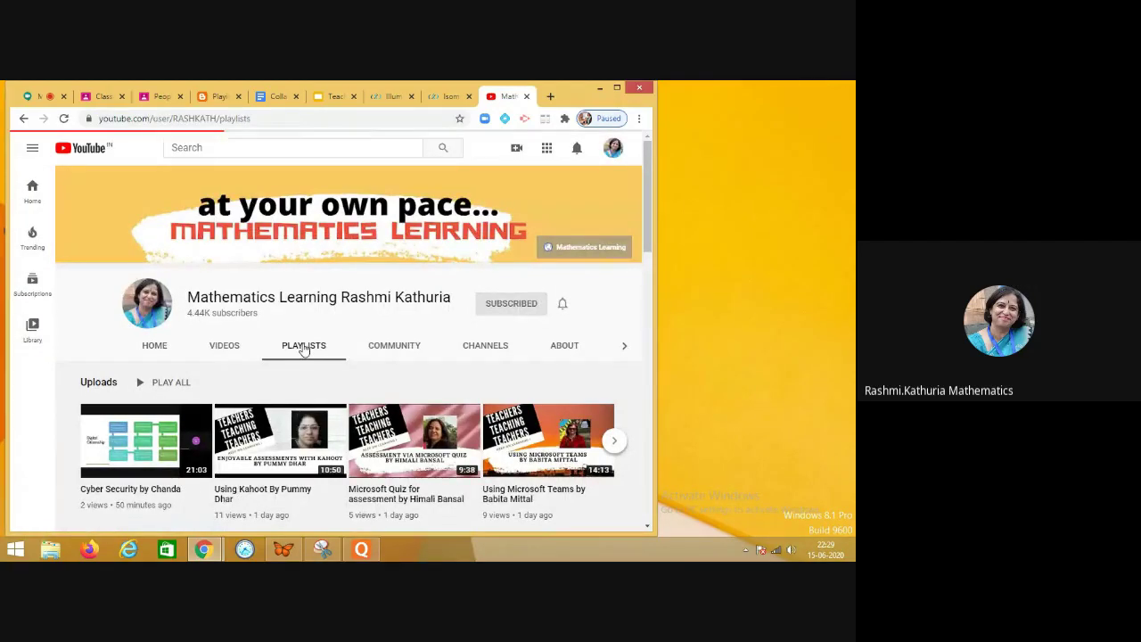
left_click_drag(648, 165, 652, 278)
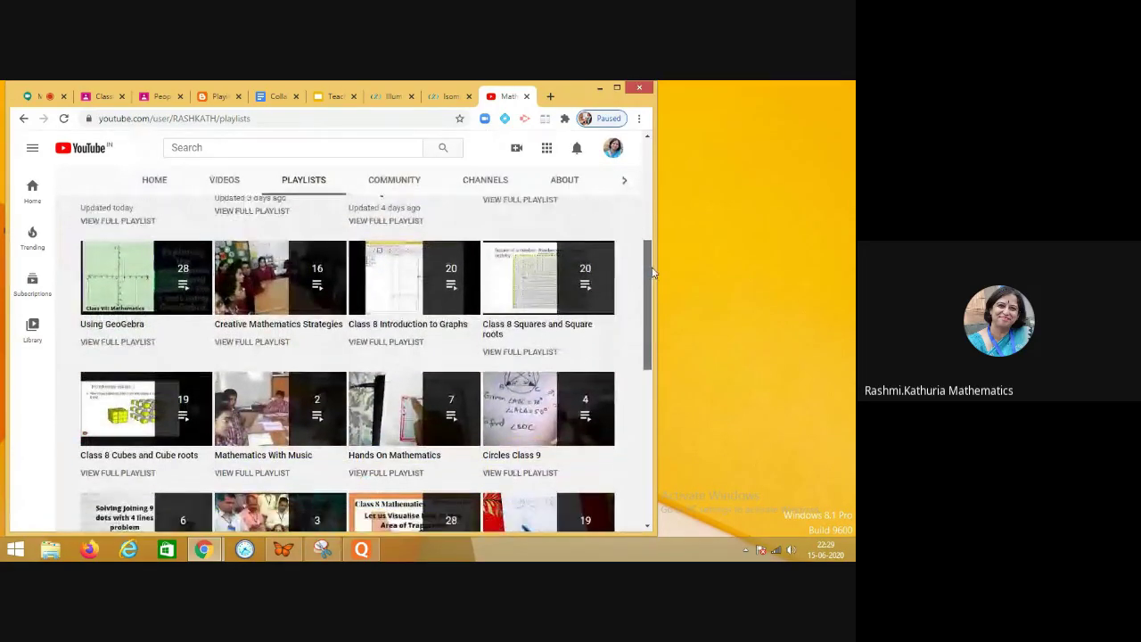
left_click(550, 326)
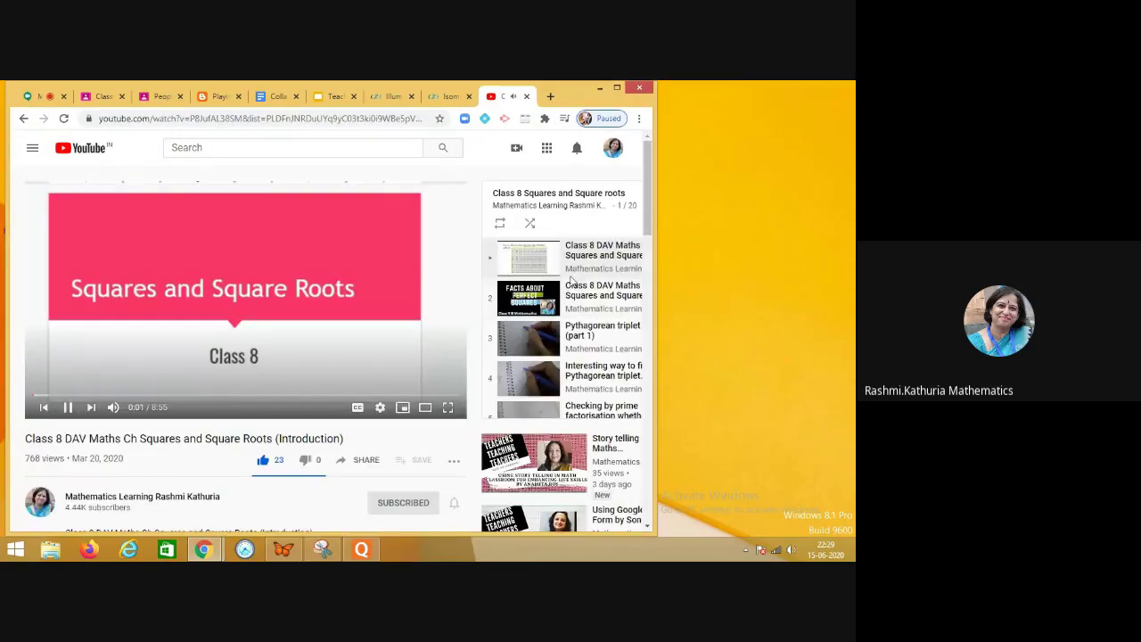
- Copy the short share link of the Facts about perfect squares video
left_click(594, 303)
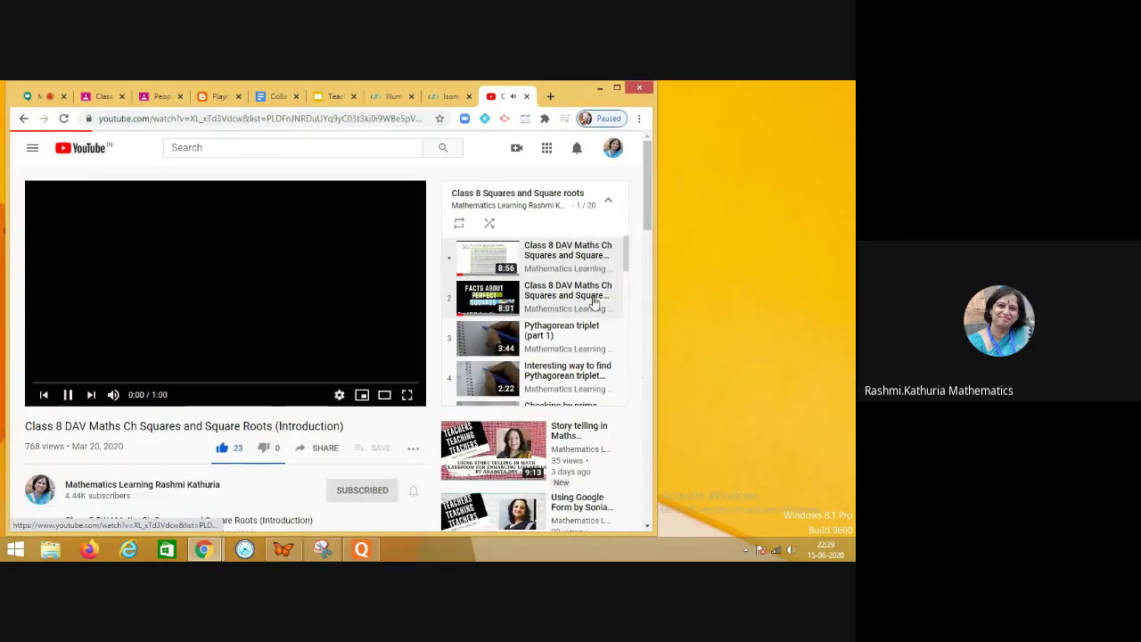
left_click(324, 447)
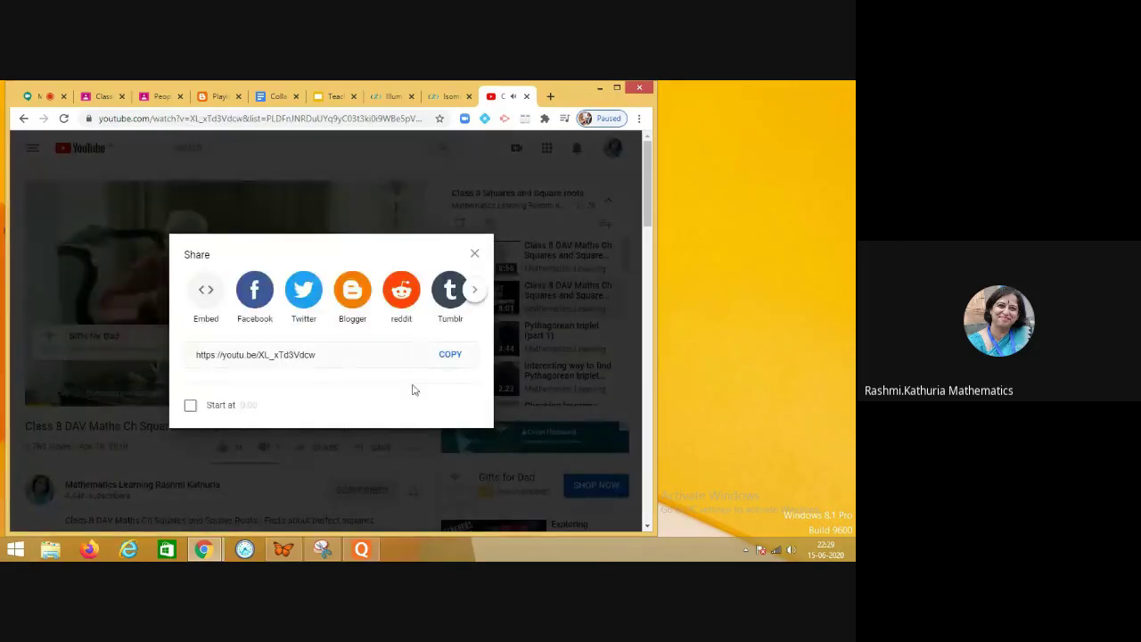
left_click(448, 354)
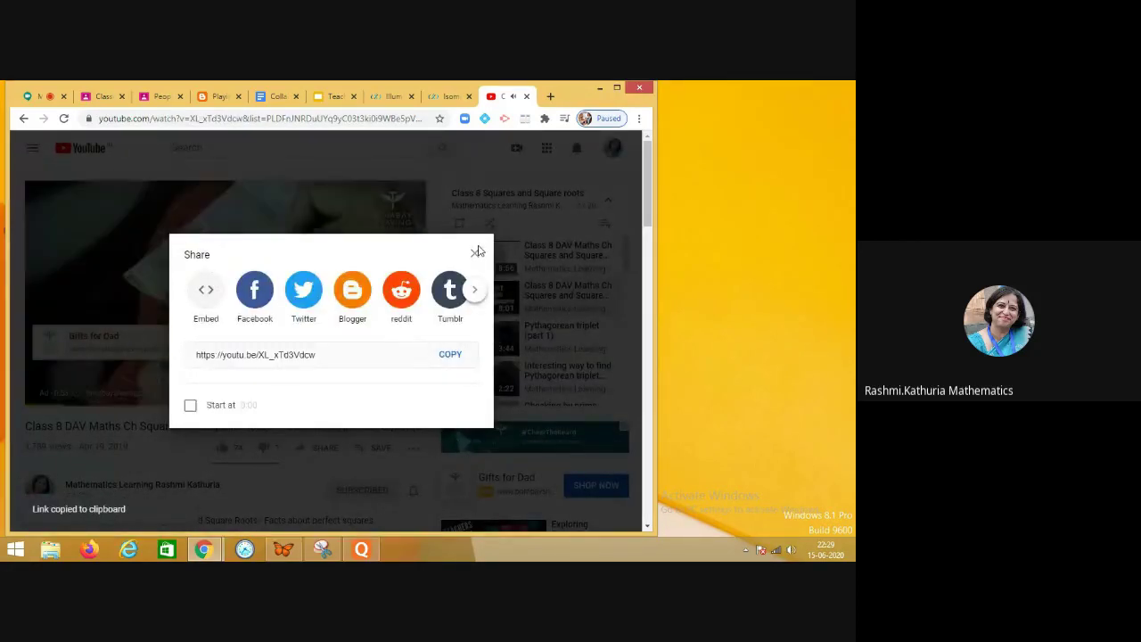
left_click(476, 256)
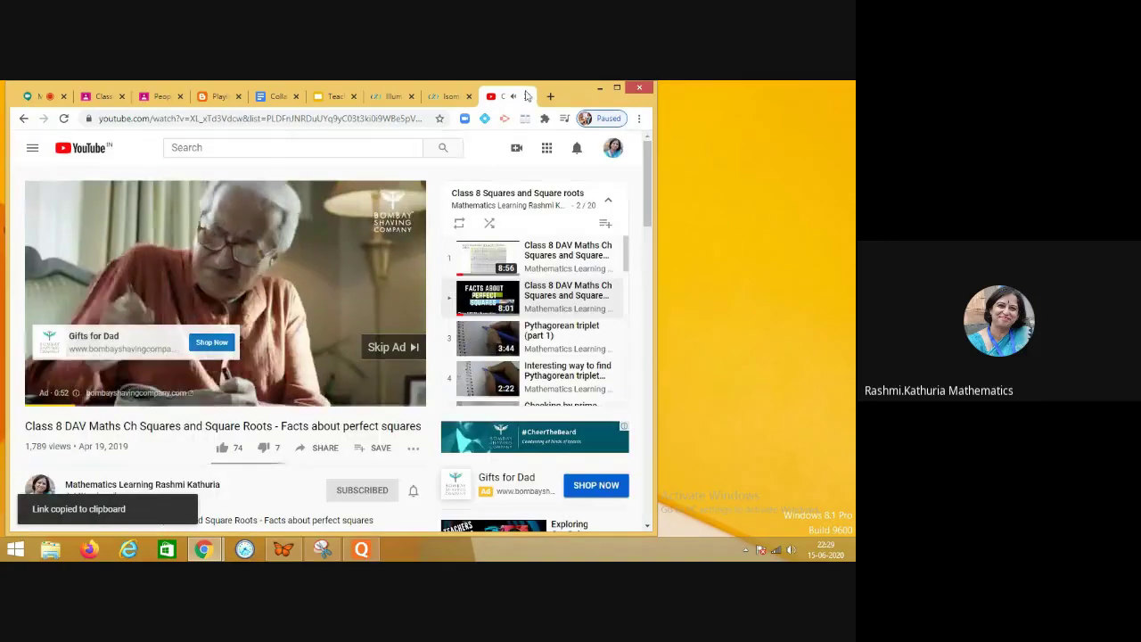
left_click(526, 96)
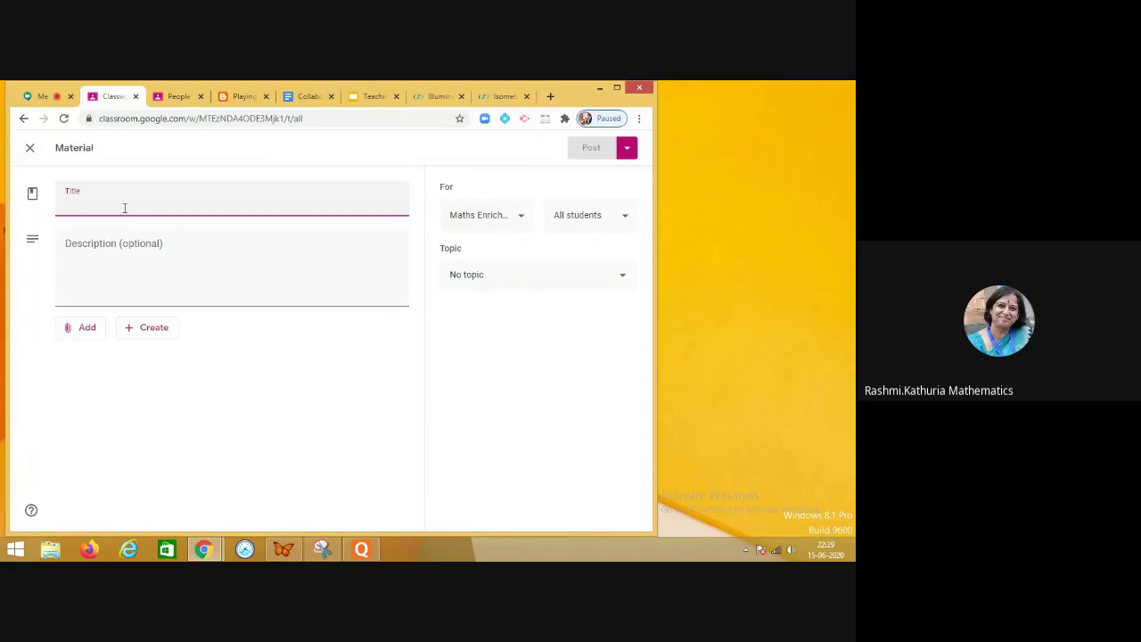
- Title the material 'Facts about Perfect Squares'
type("Facts a")
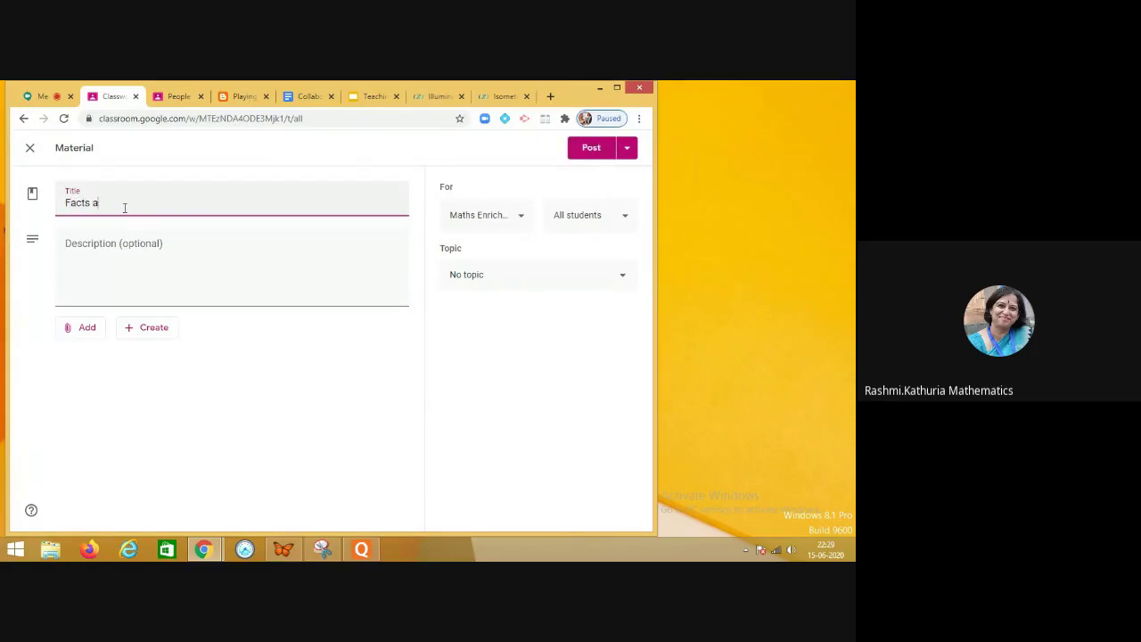
type("bour")
key("BackSpace")
key("BackSpace")
type("t Pere")
key("BackSpace")
type("fect Squares")
left_click(126, 241)
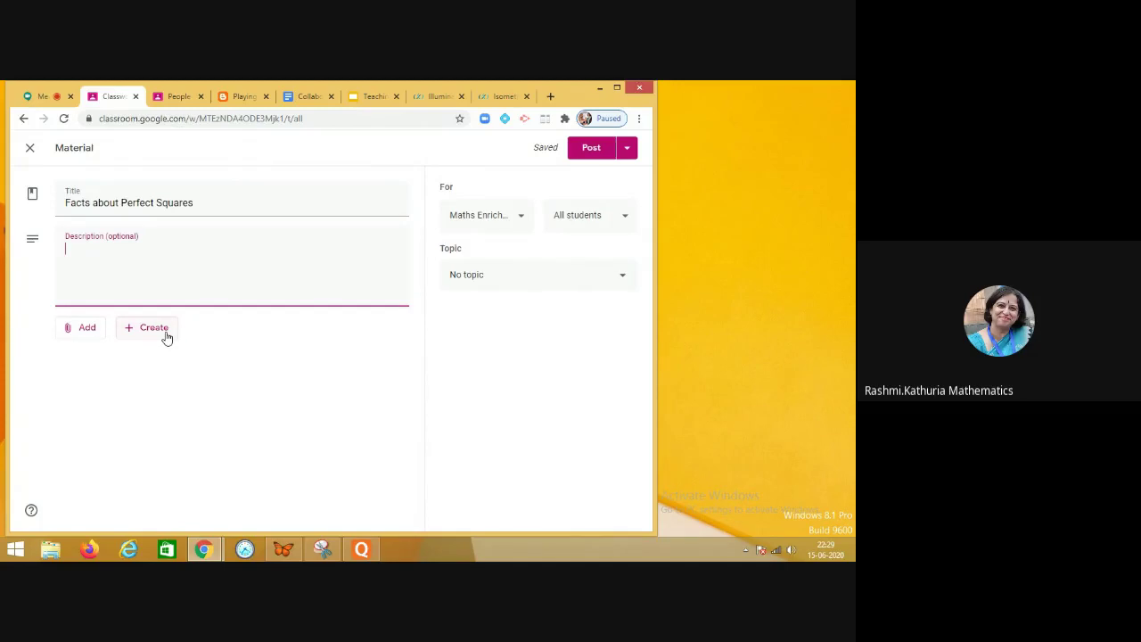
- Attach the Facts about perfect squares YouTube video using the pasted link
left_click(89, 329)
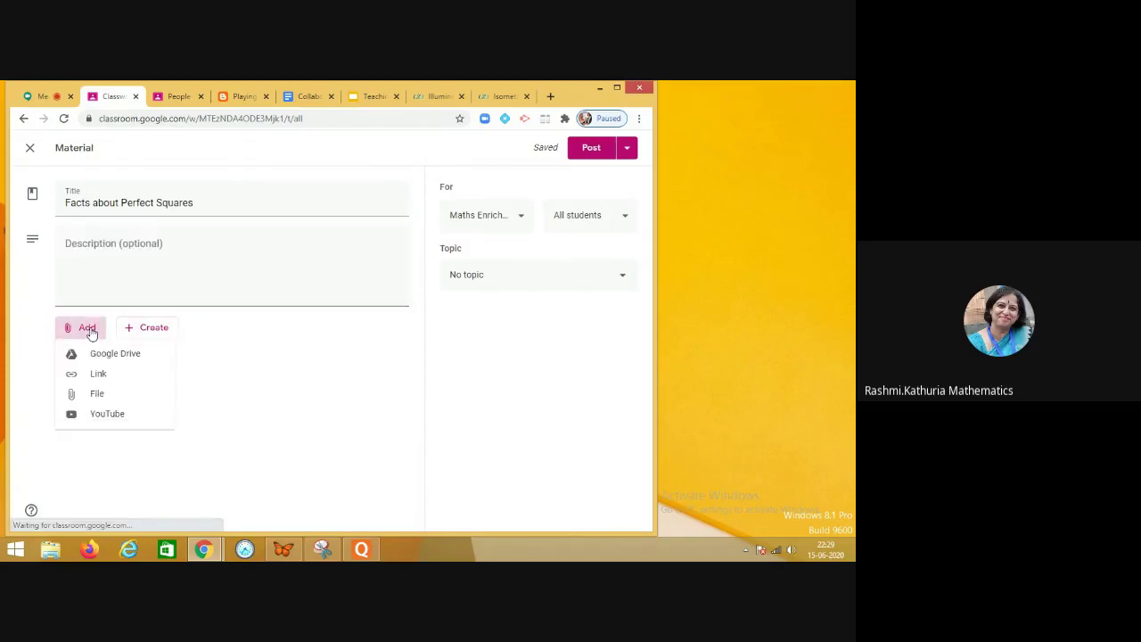
left_click(108, 423)
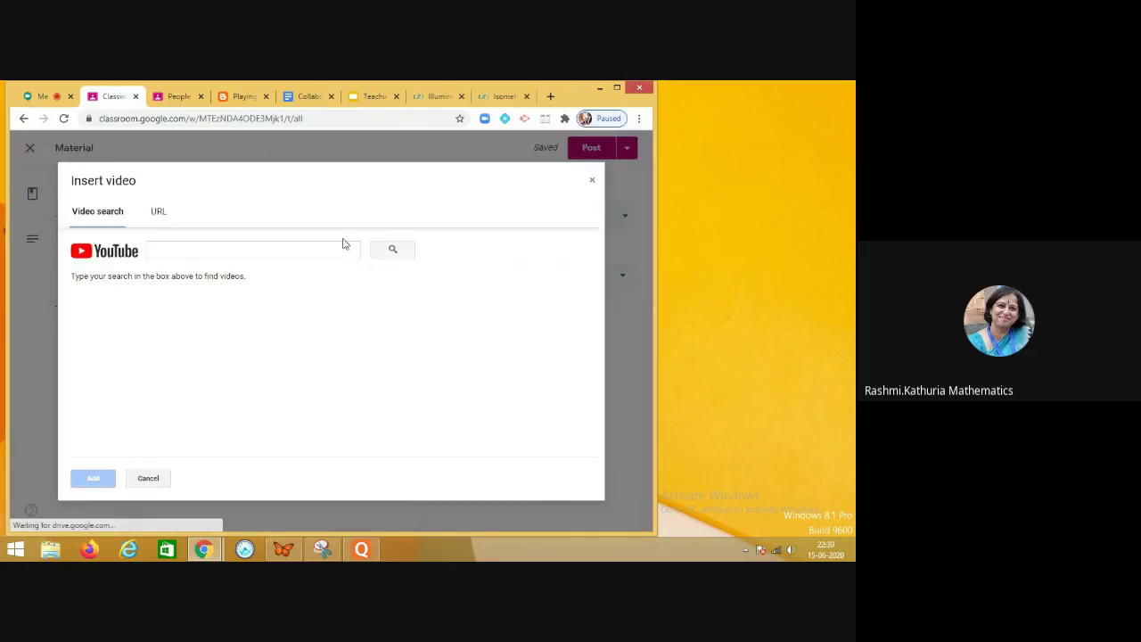
key("ctrl+v")
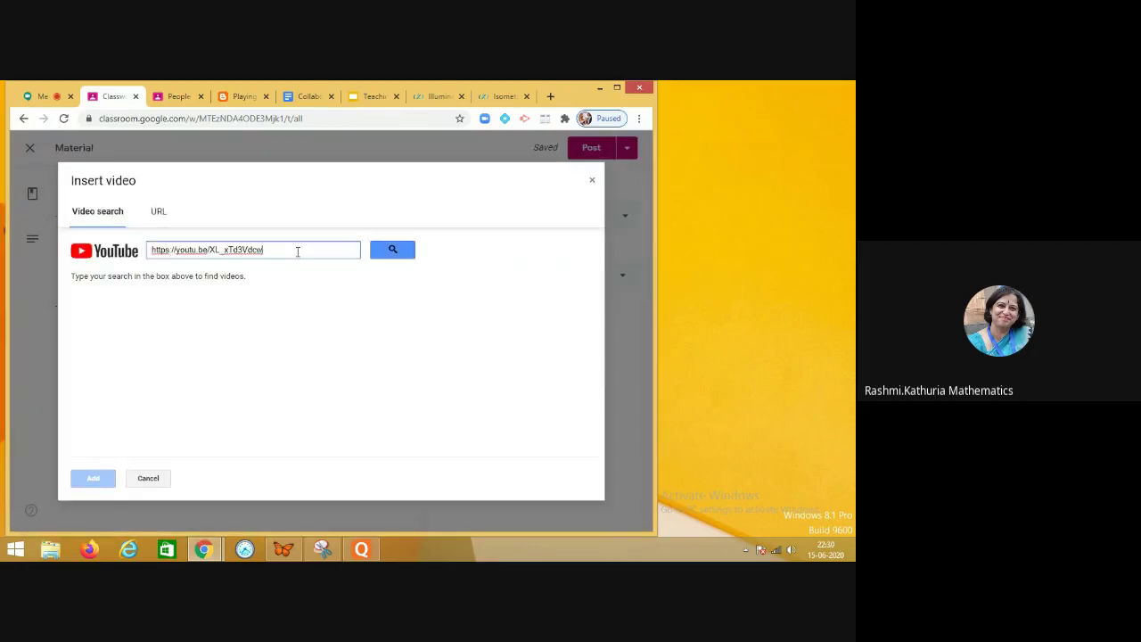
left_click(393, 250)
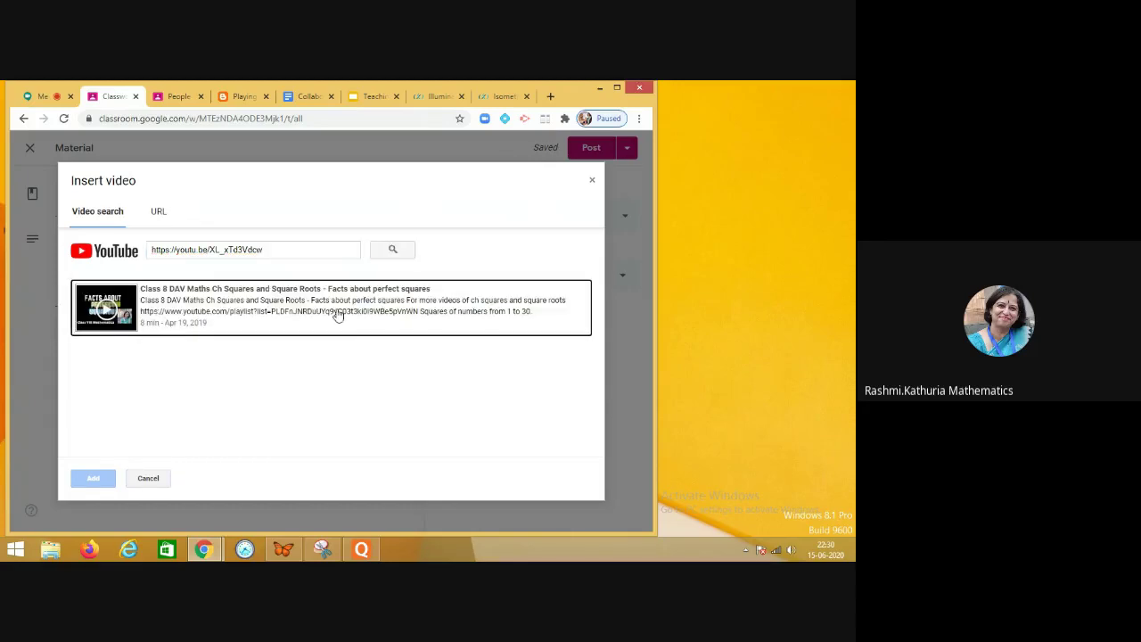
left_click(337, 313)
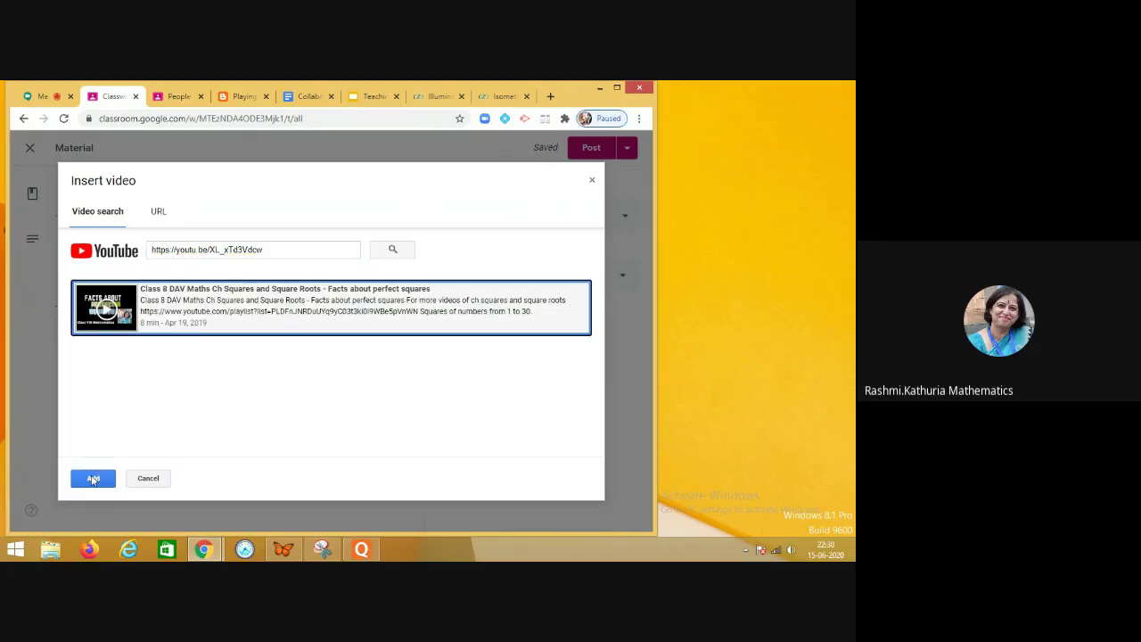
left_click(94, 480)
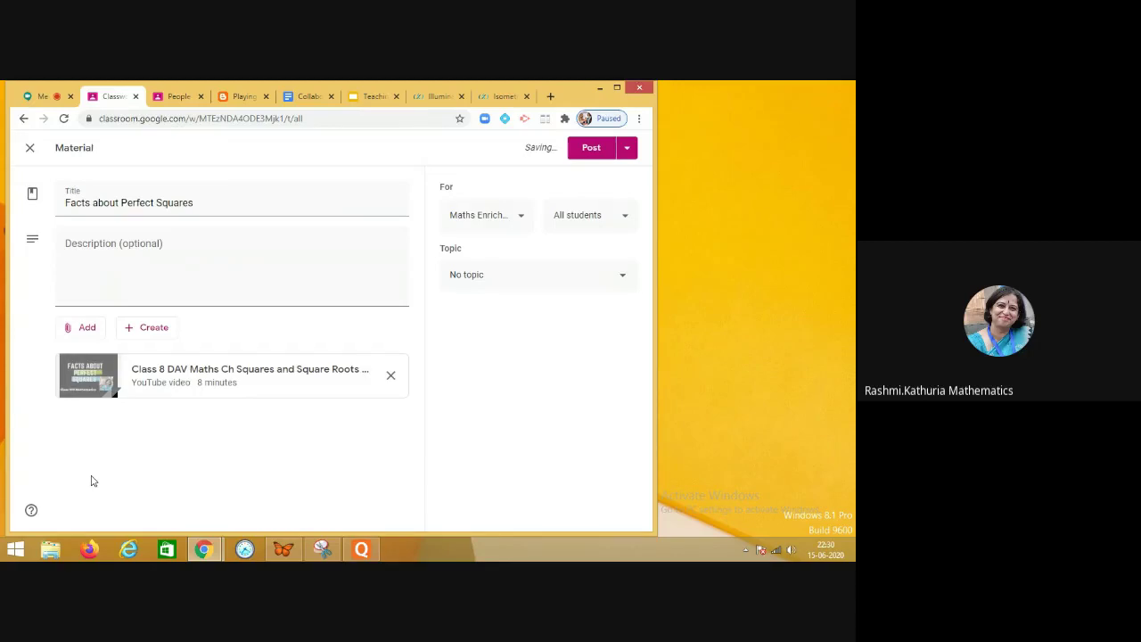
- Assign the material to the Squares and Square Roots topic and post it
left_click(514, 282)
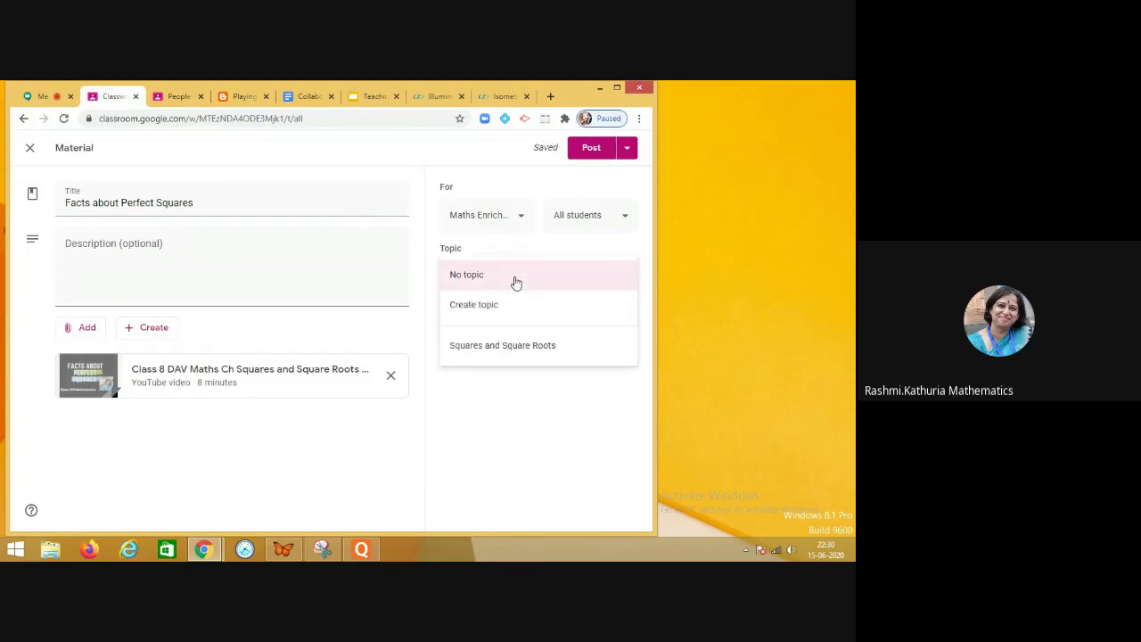
left_click(504, 348)
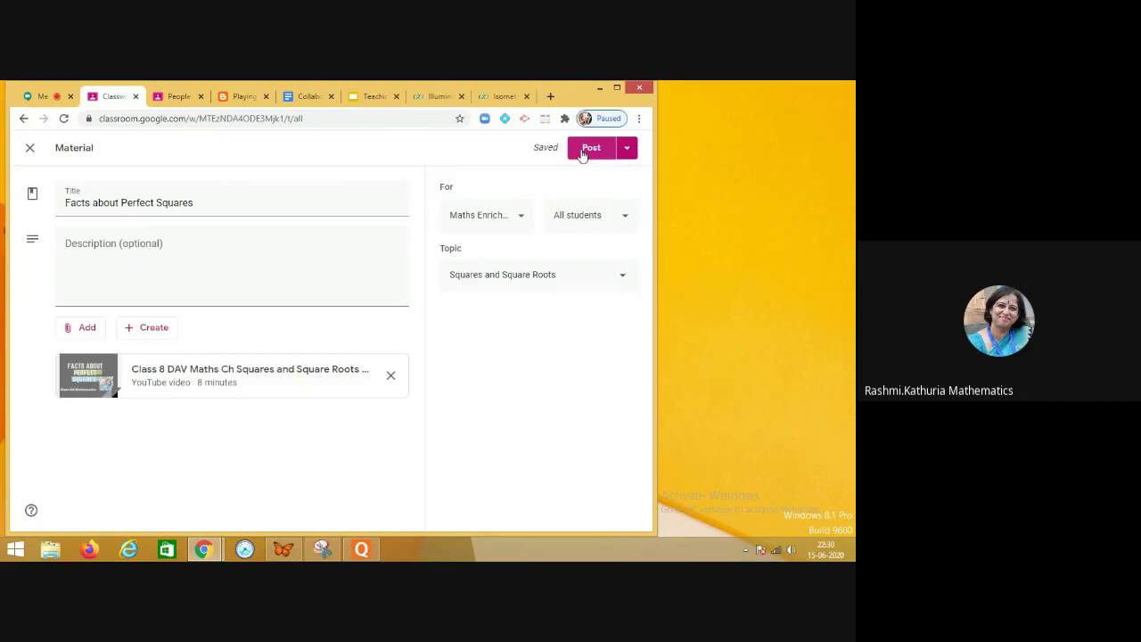
left_click(588, 149)
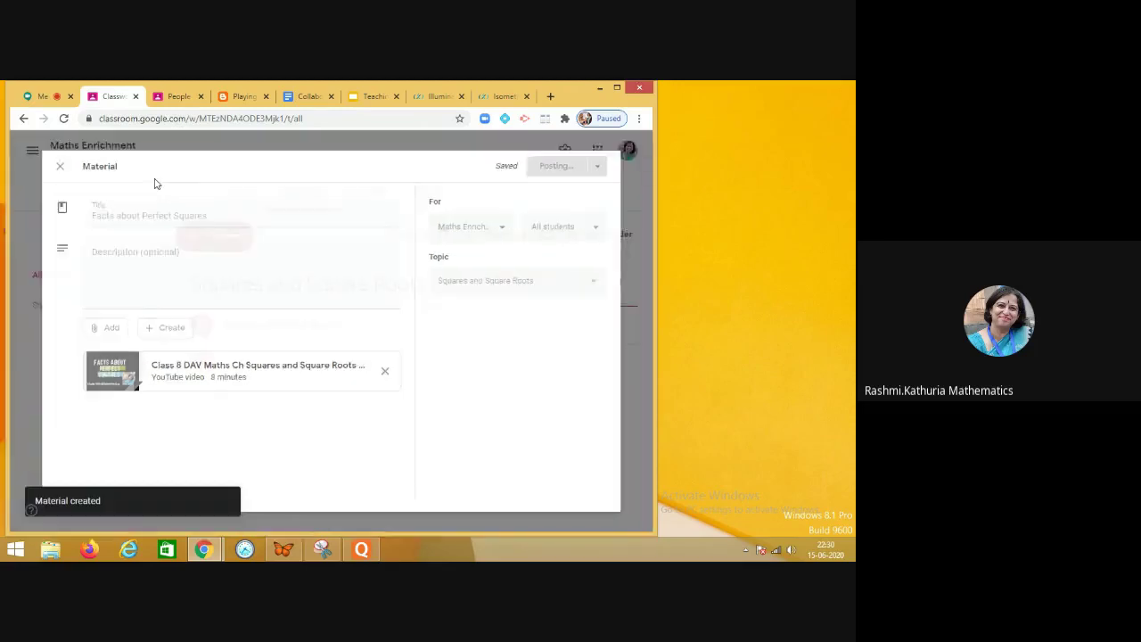
left_click(205, 237)
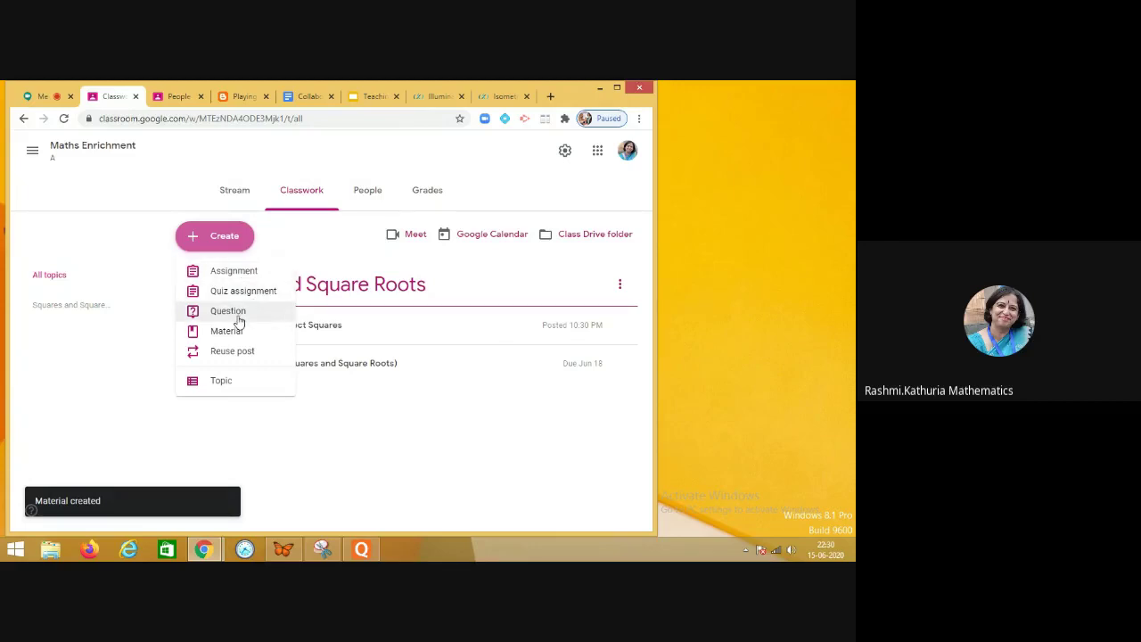
left_click(339, 418)
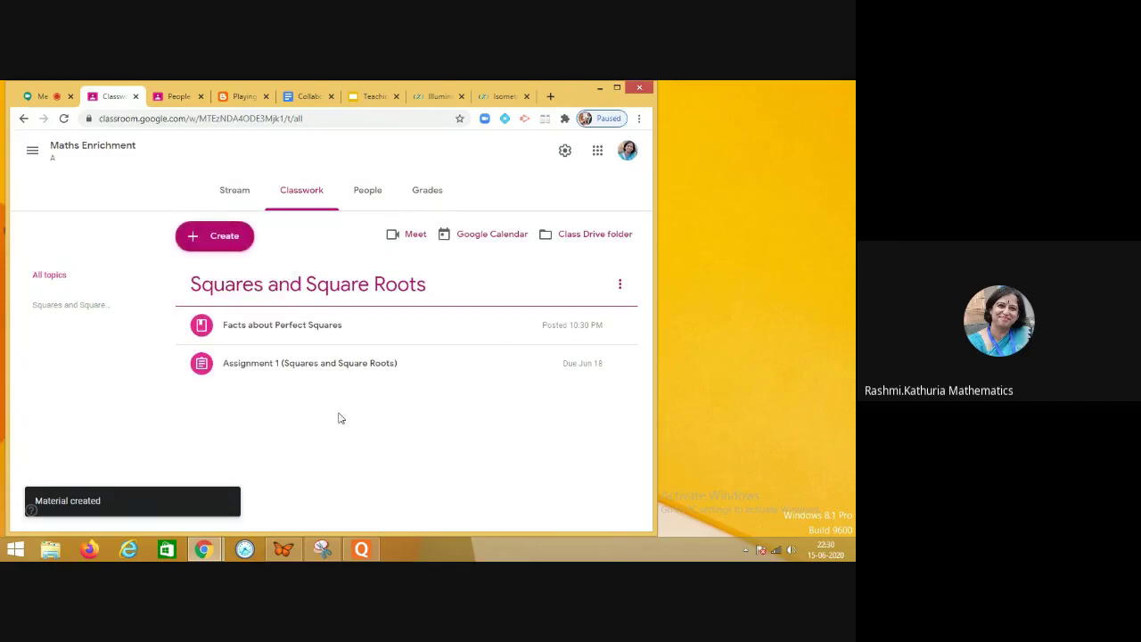